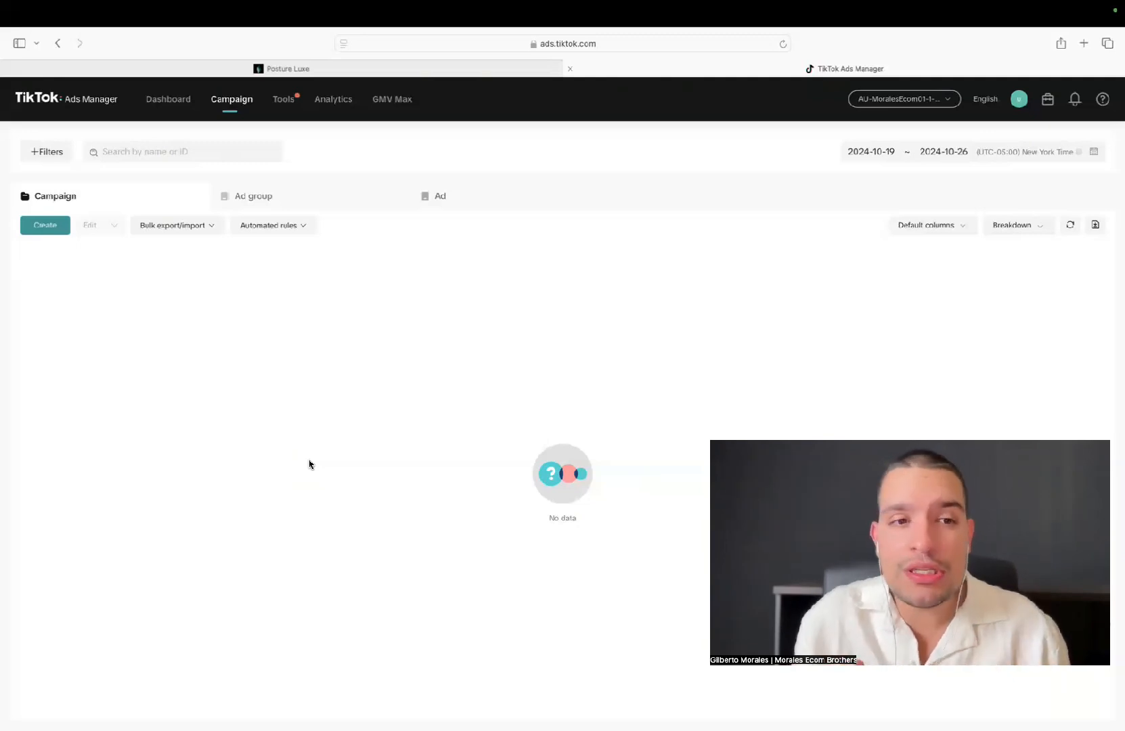
Create a new campaign with the Website conversions objective and name it Back Posture Corrector
click(46, 229)
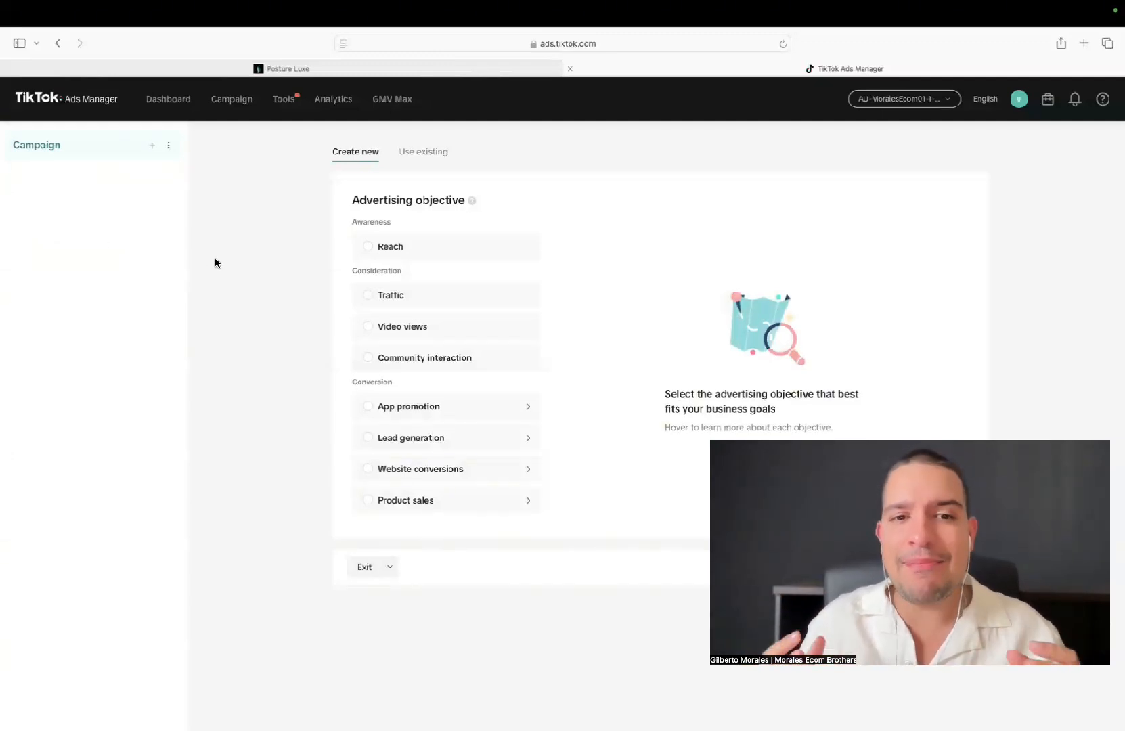
click(416, 468)
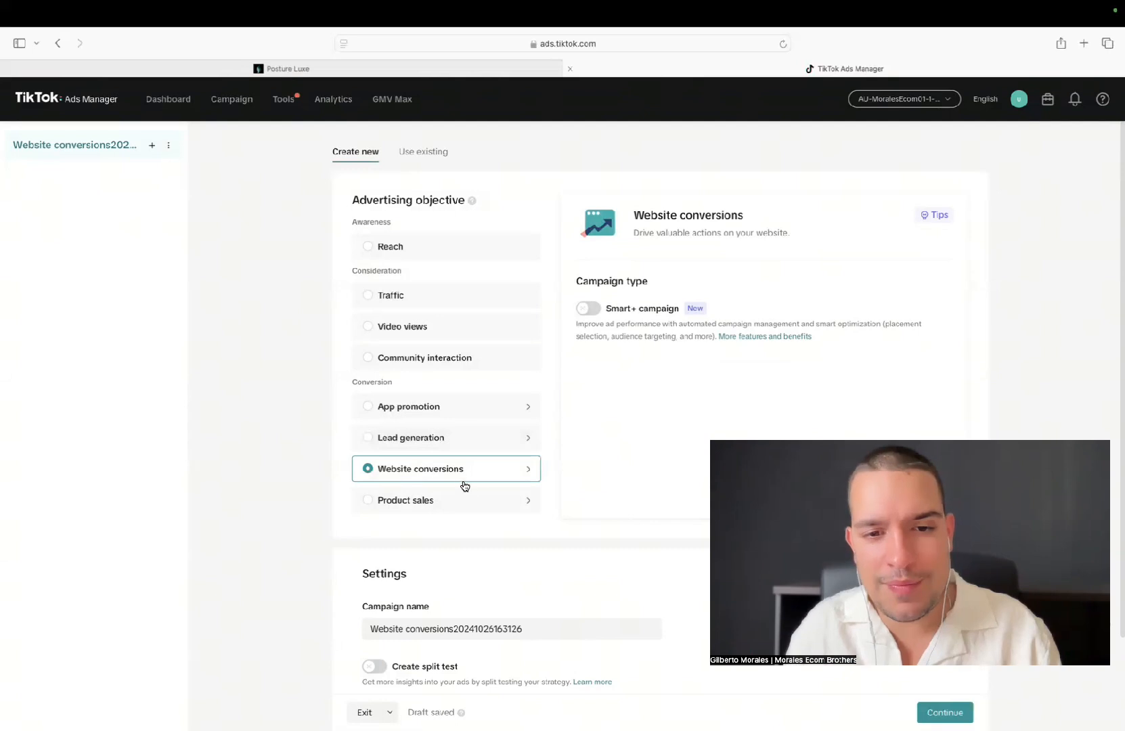
scroll(577, 482, down, 3)
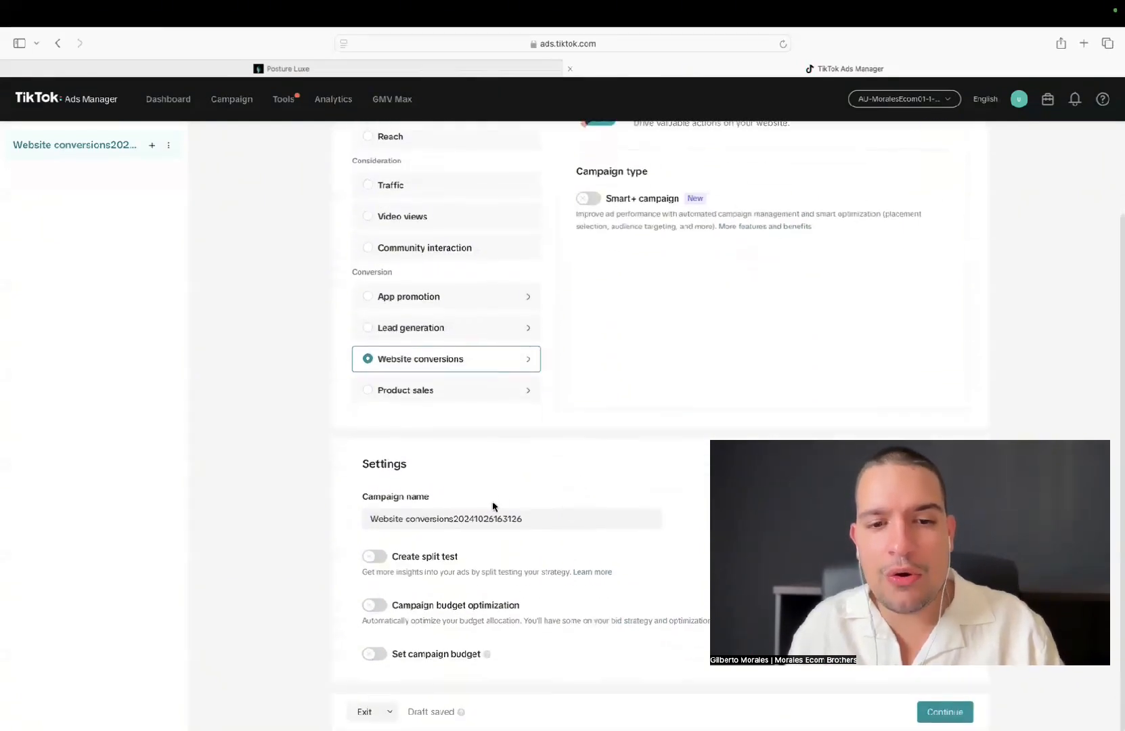
triple_click(467, 517)
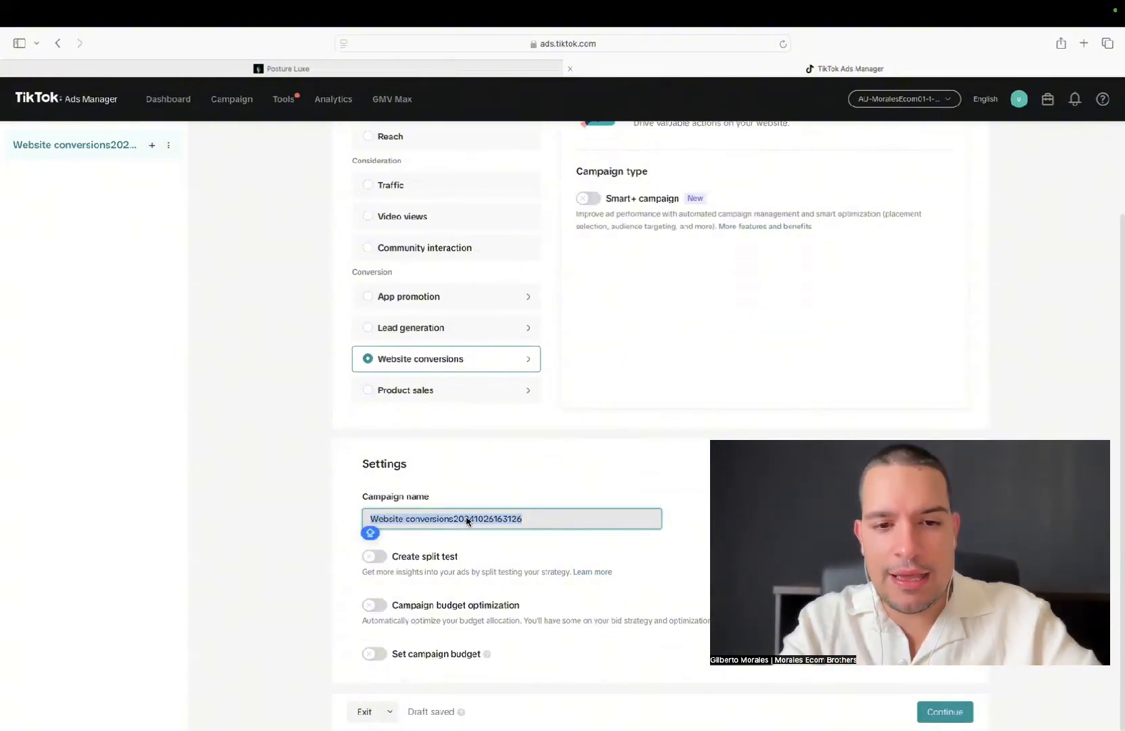
text(Back Pos)
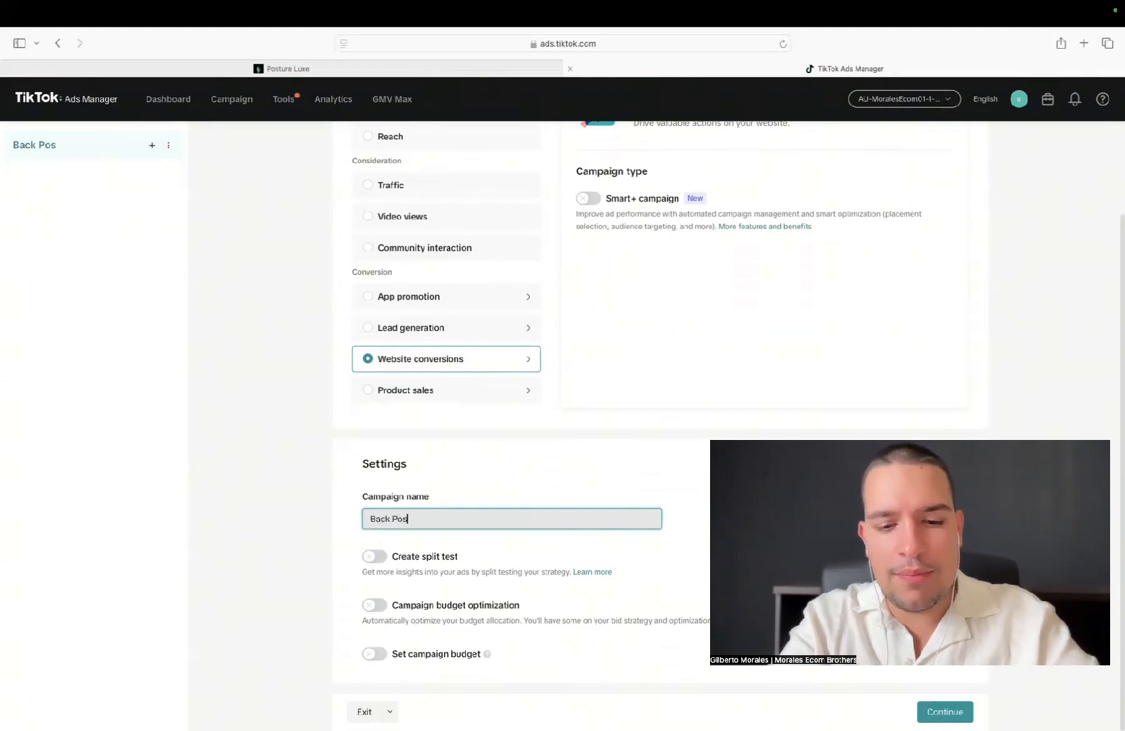
text(ture Correct)
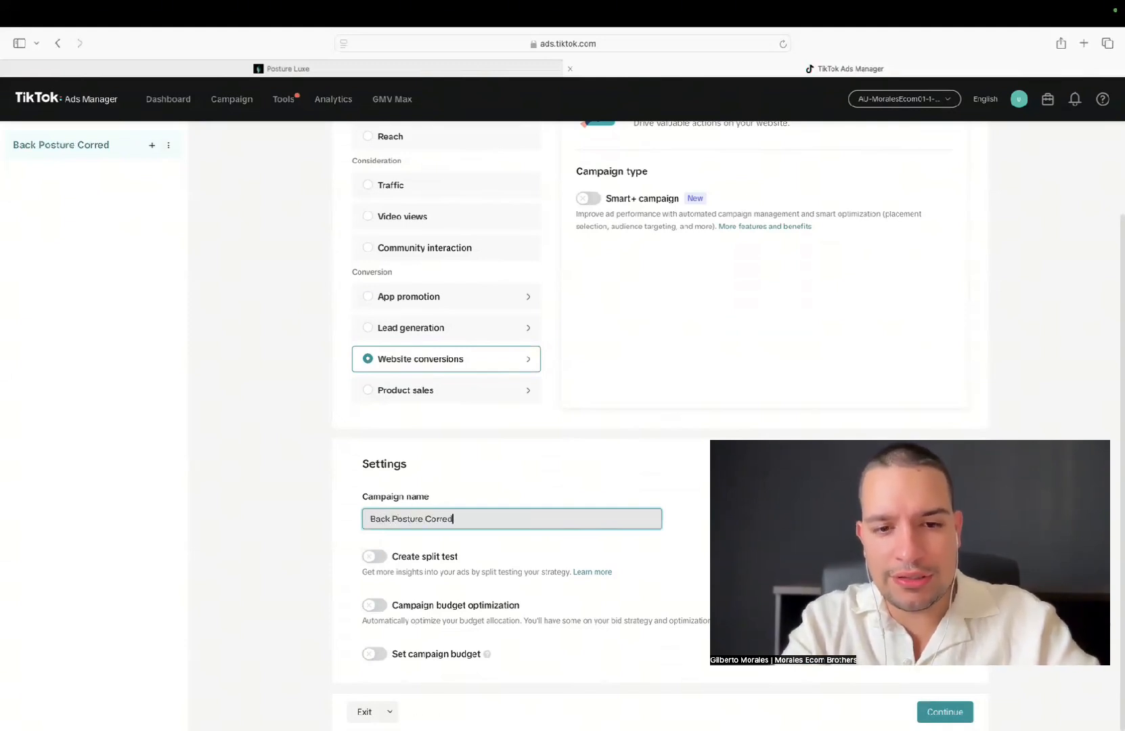
key(BackSpace)
text(tor)
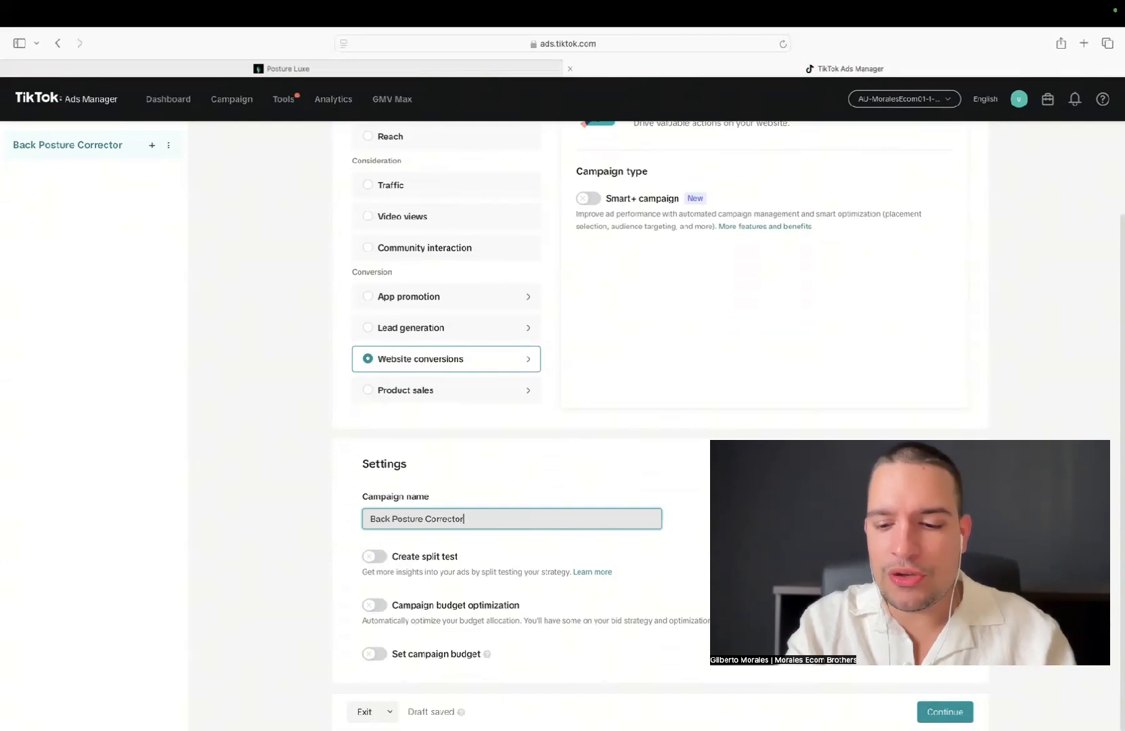
click(283, 528)
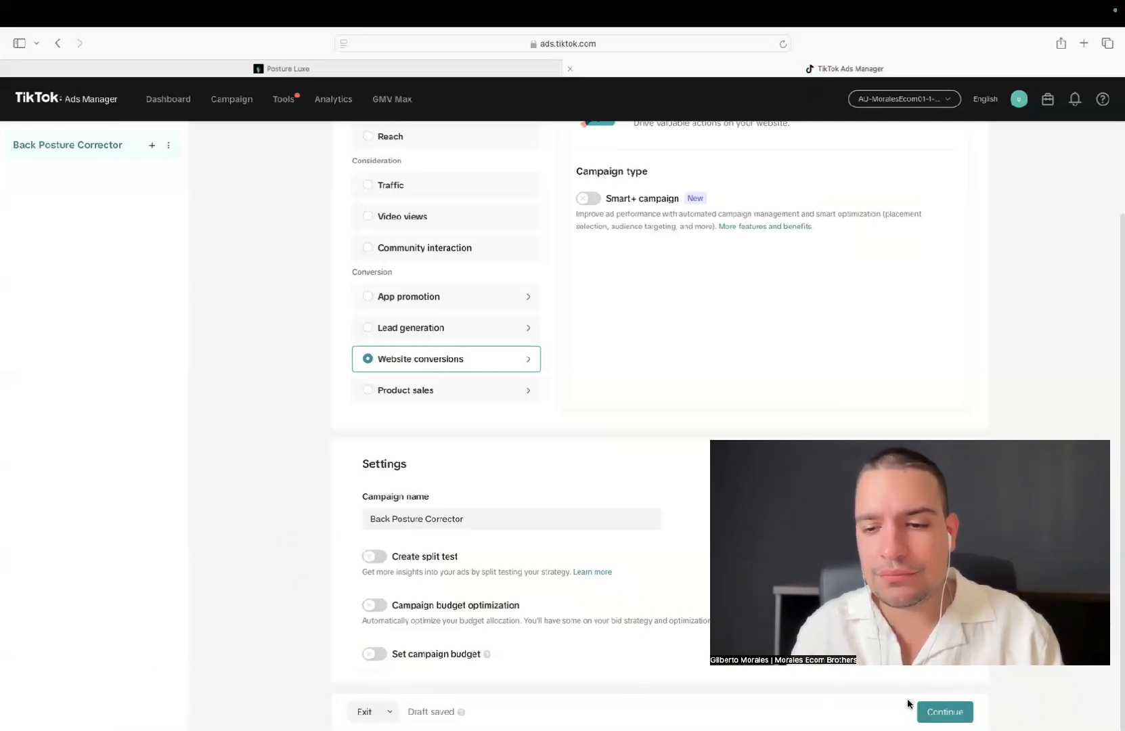
Continue to the ad group setup, dismiss the naming template tip and name the ad group Top 5 - 01
click(930, 712)
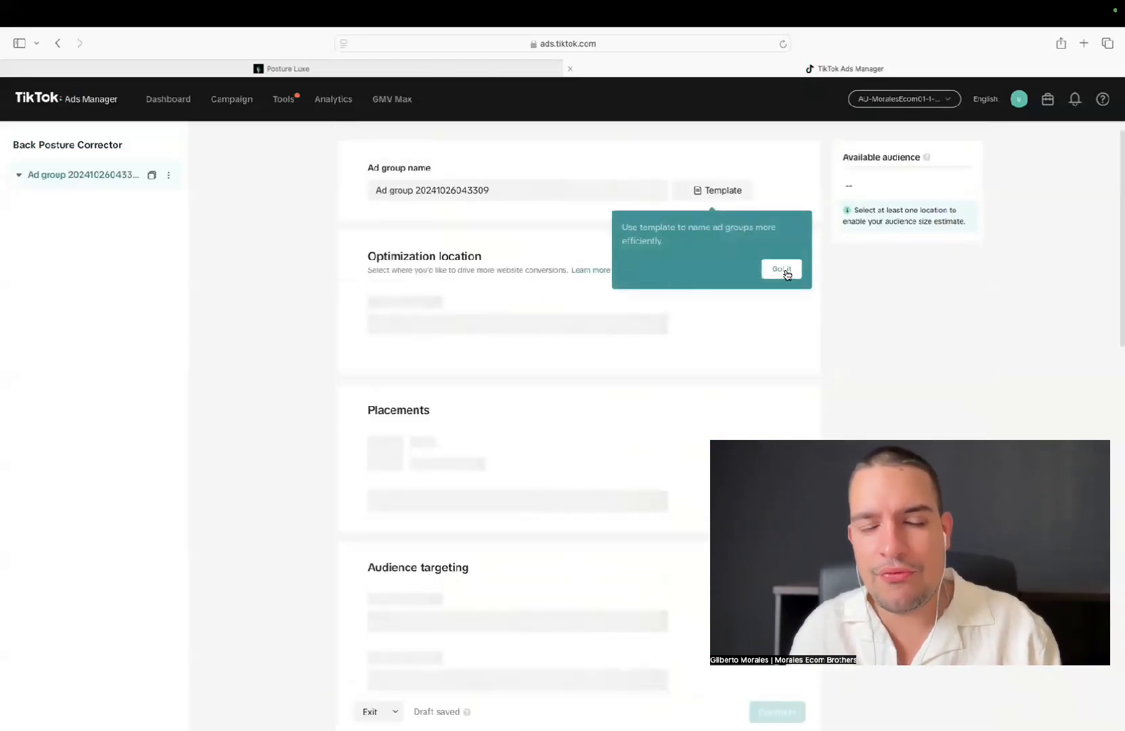
click(782, 270)
triple_click(539, 191)
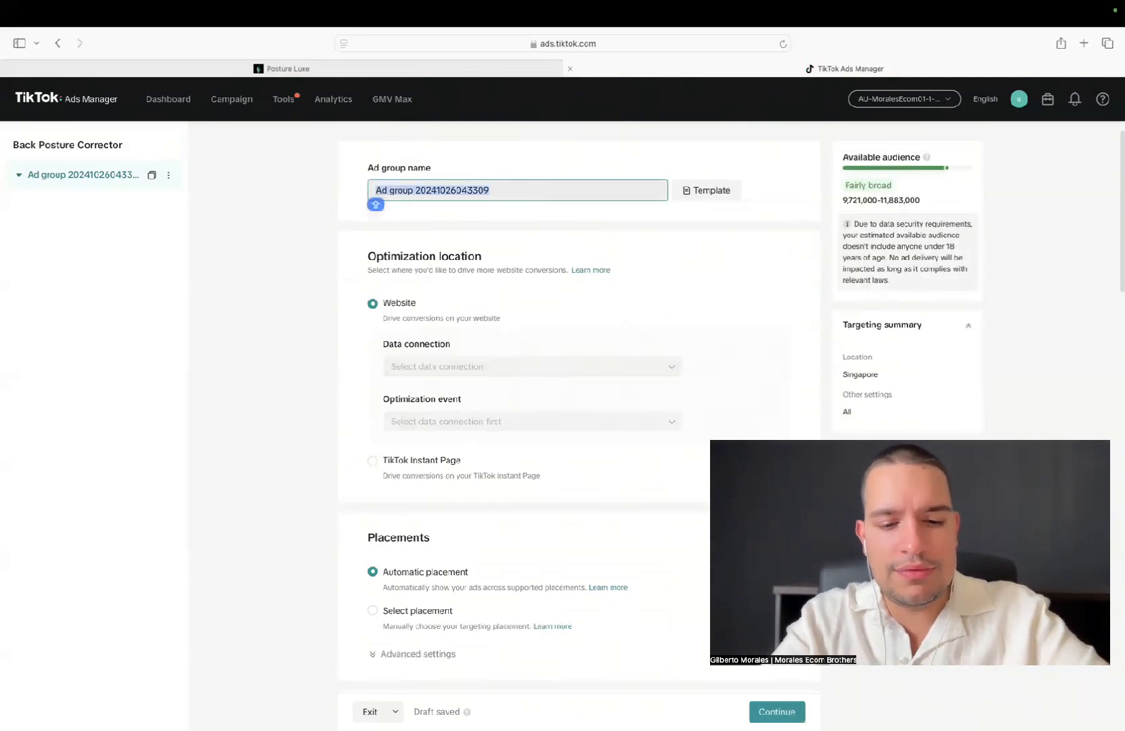
text(Top 5 C)
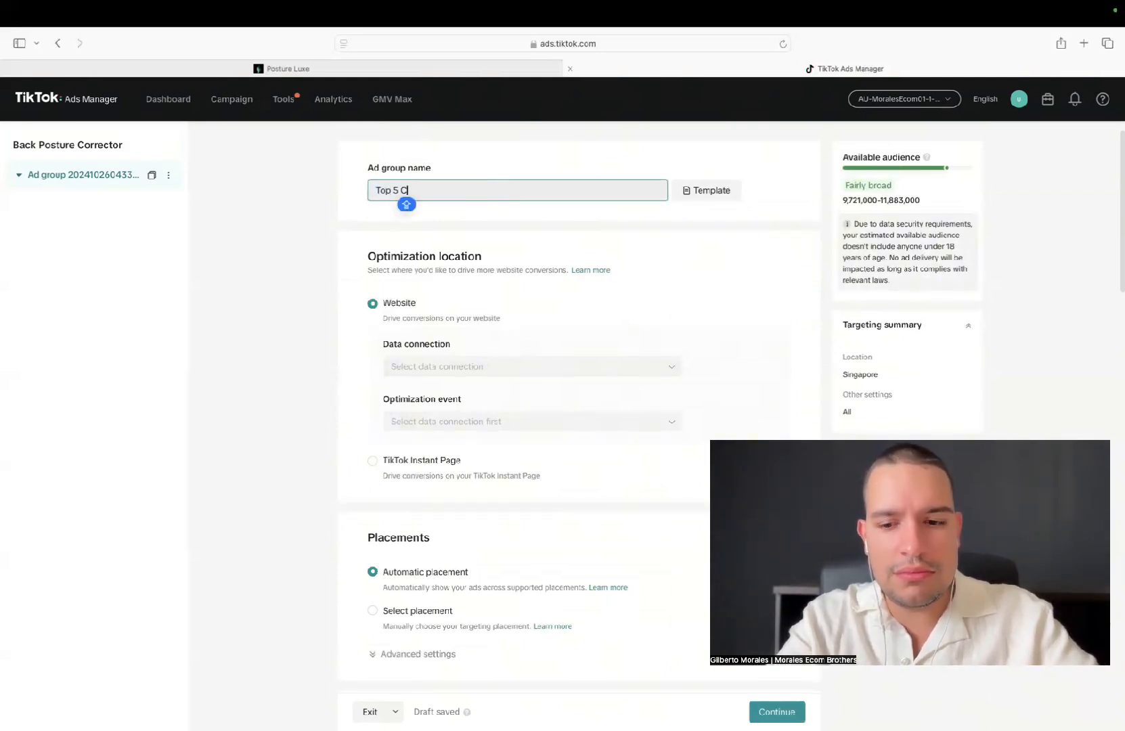
key(BackSpace)
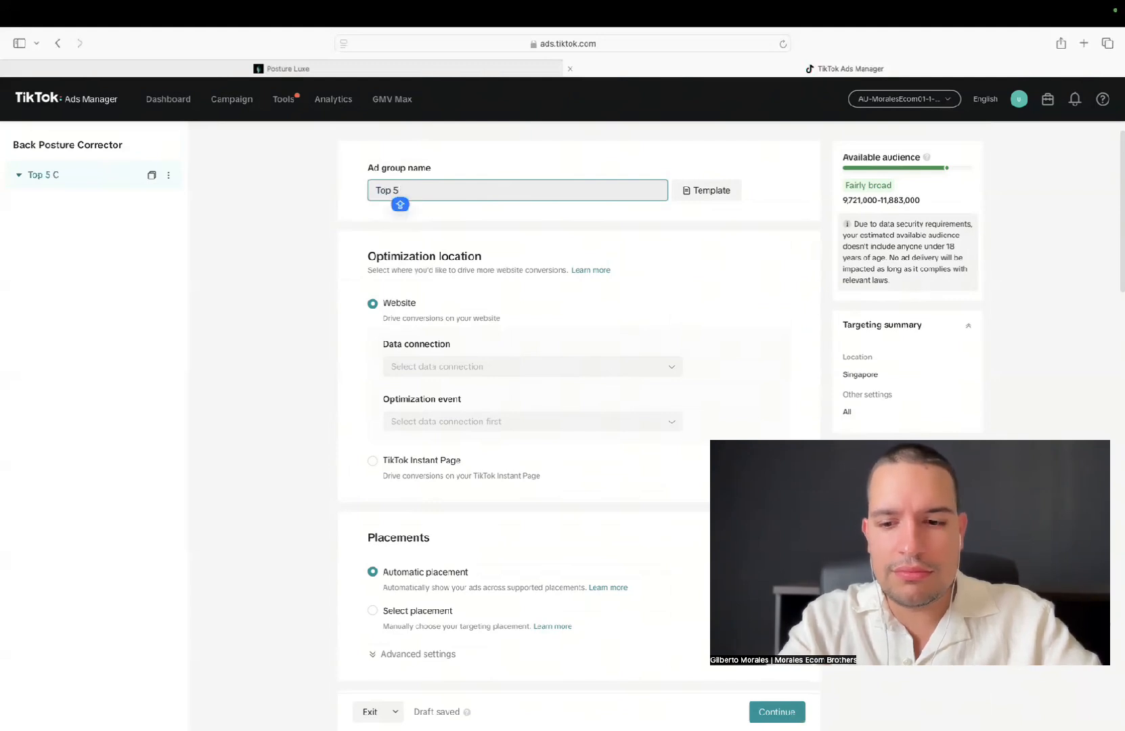
text(- 01)
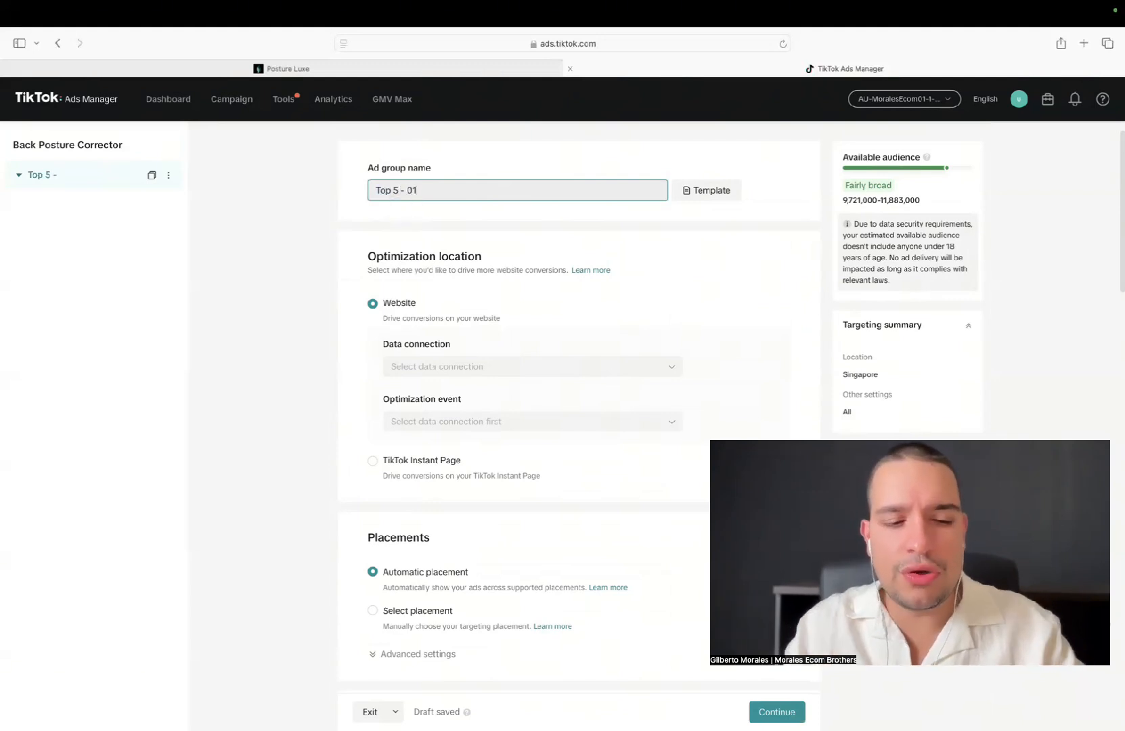
click(304, 215)
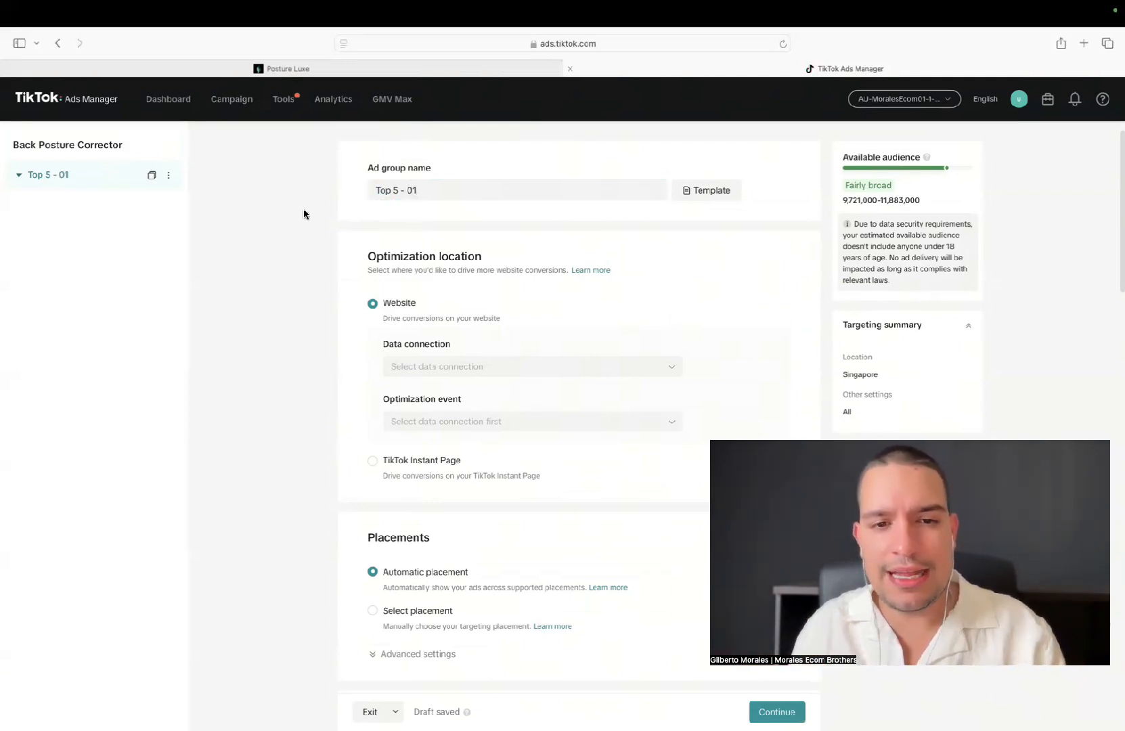
Connect the active TikTok Pixel for Shopify as the website data source and set the optimization event to Complete Payment
scroll(431, 342, down, 2)
click(437, 313)
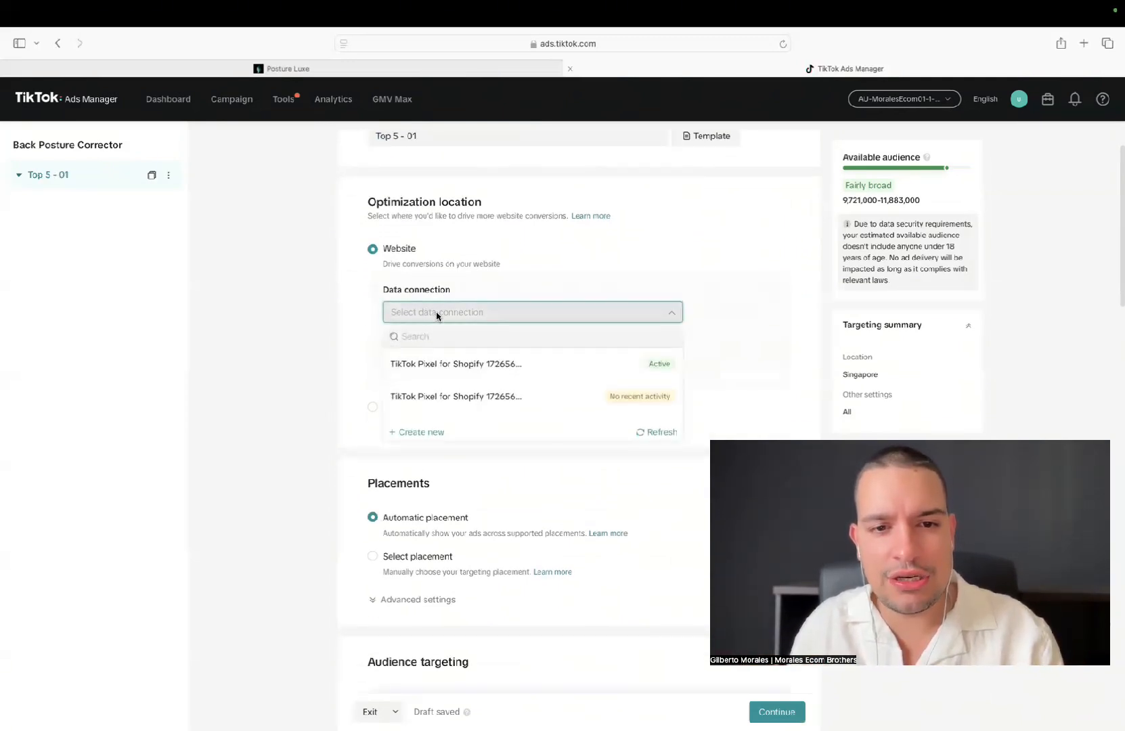
click(435, 361)
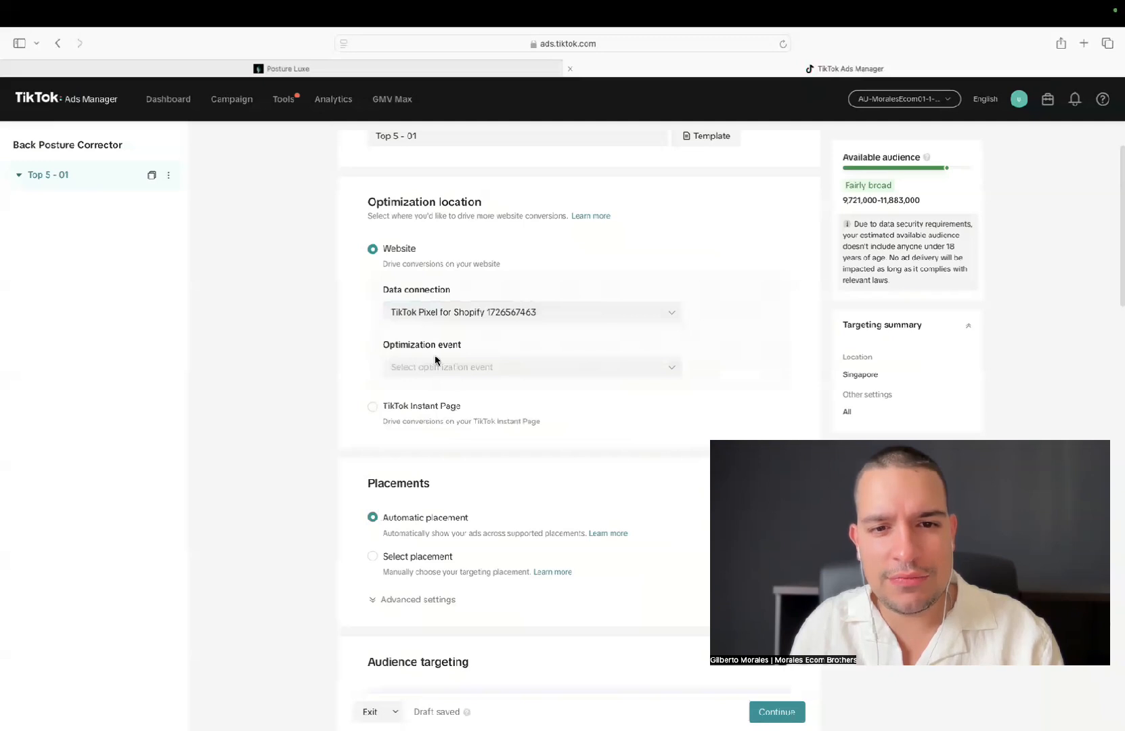
click(434, 367)
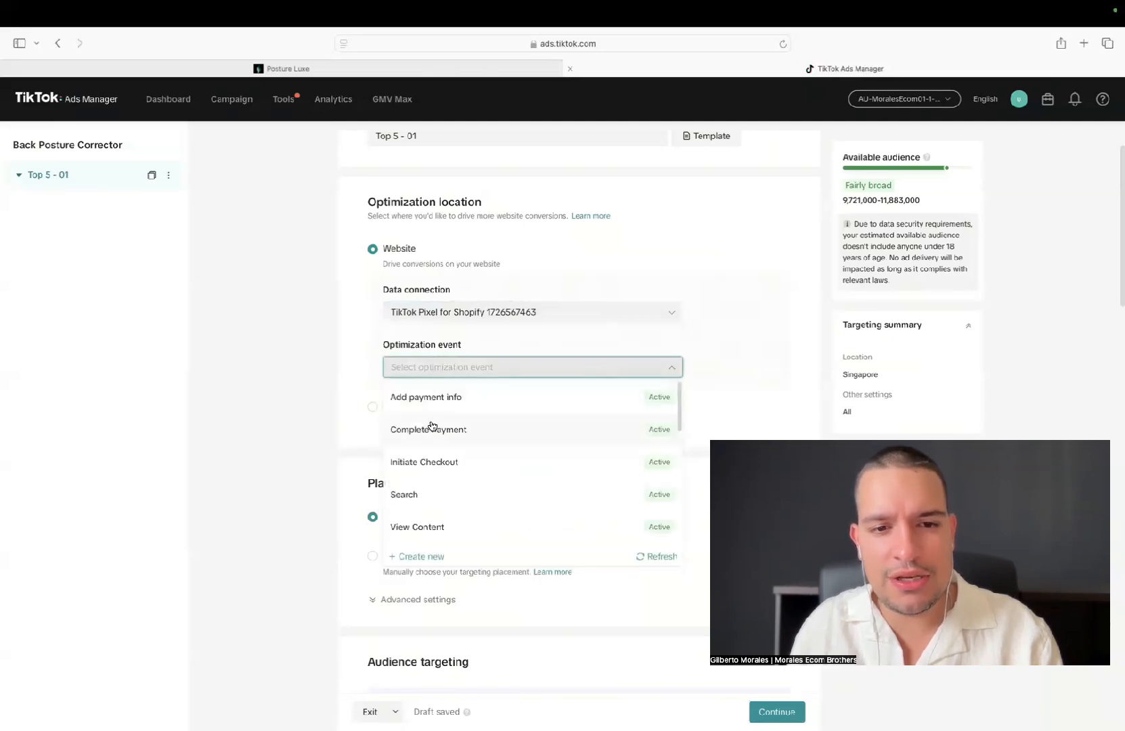
click(434, 432)
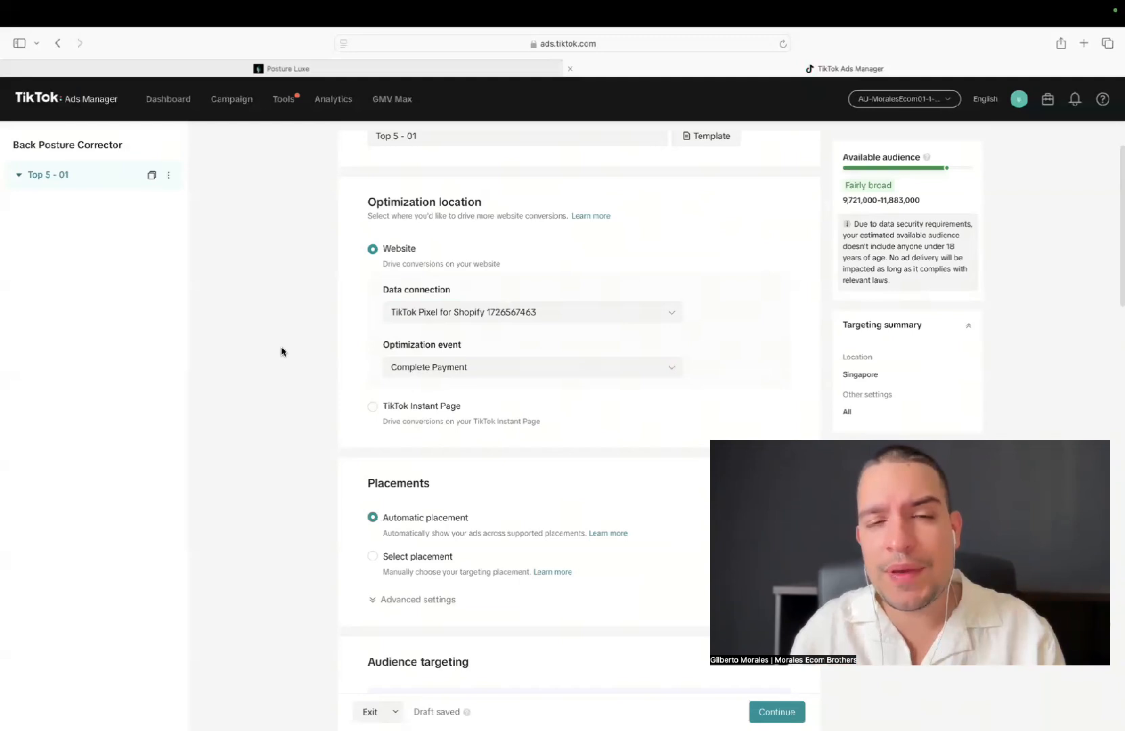
click(402, 373)
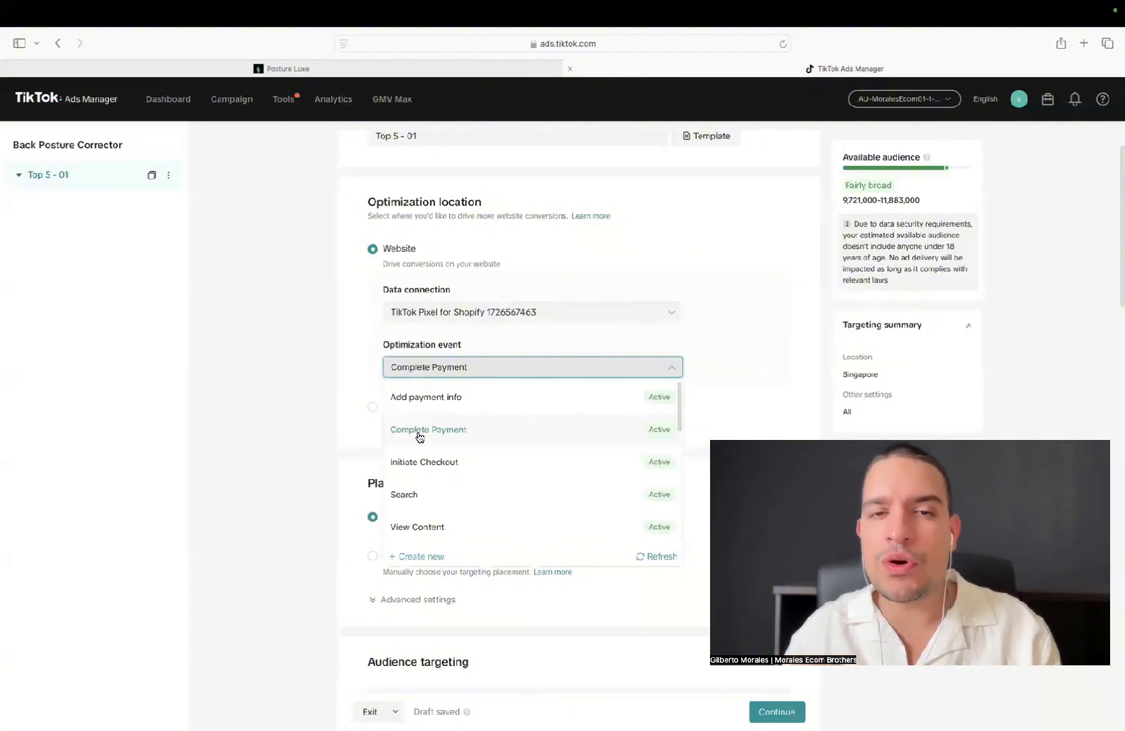
click(419, 433)
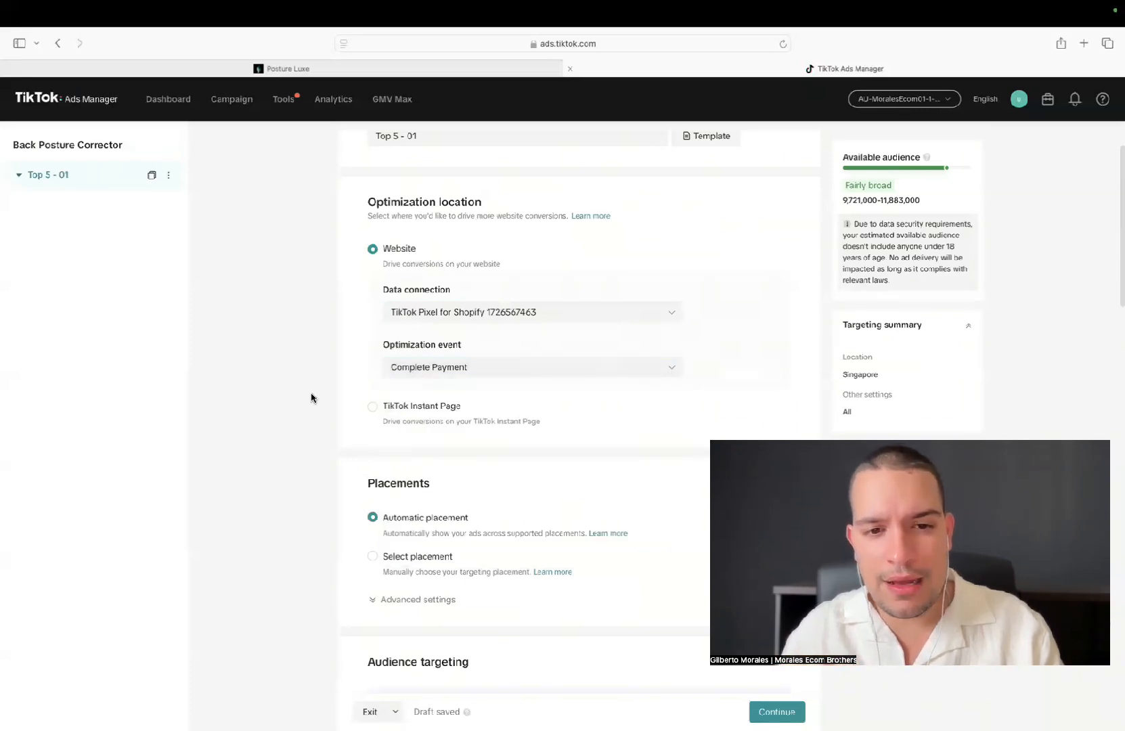
Restrict the ad group's placements manually to TikTok, excluding Global App Bundle, Pangle and search results
scroll(310, 398, down, 1)
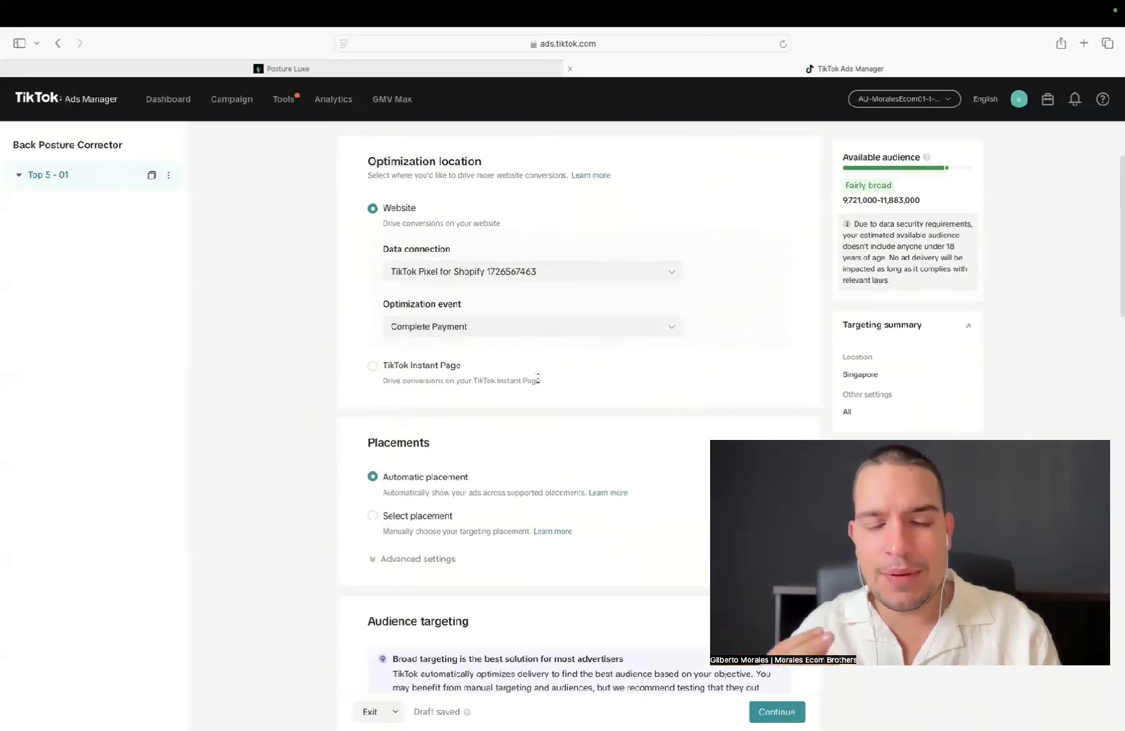
scroll(553, 389, down, 1)
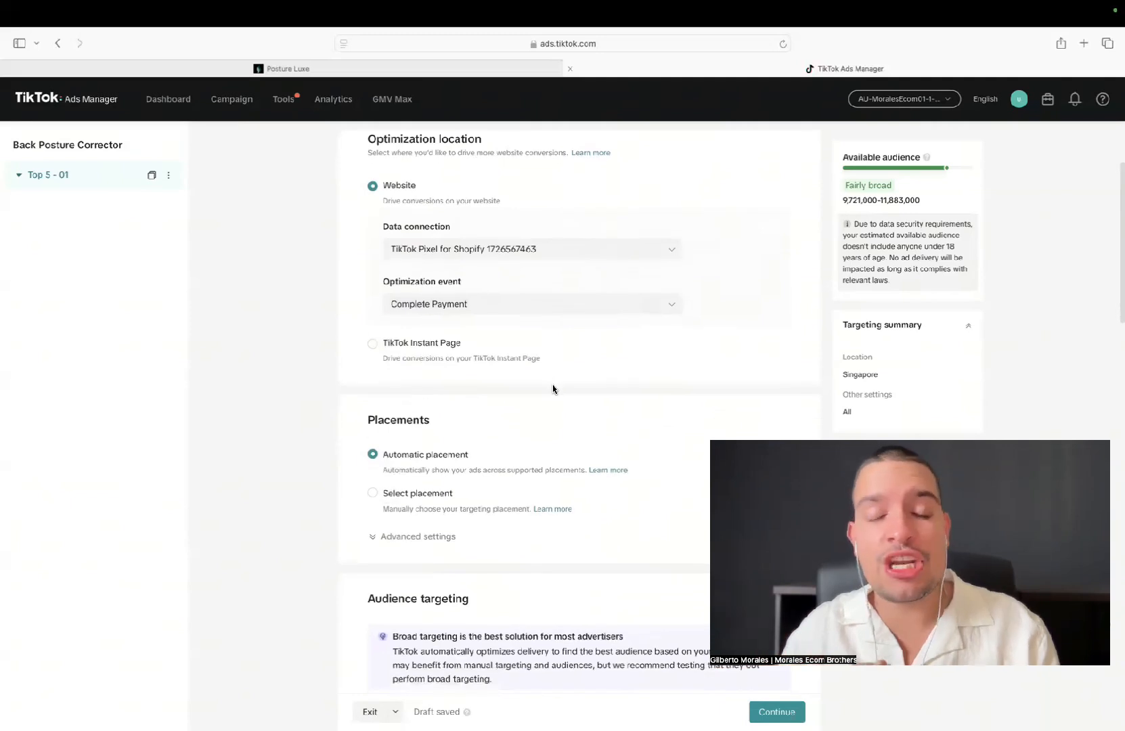
scroll(554, 390, down, 1)
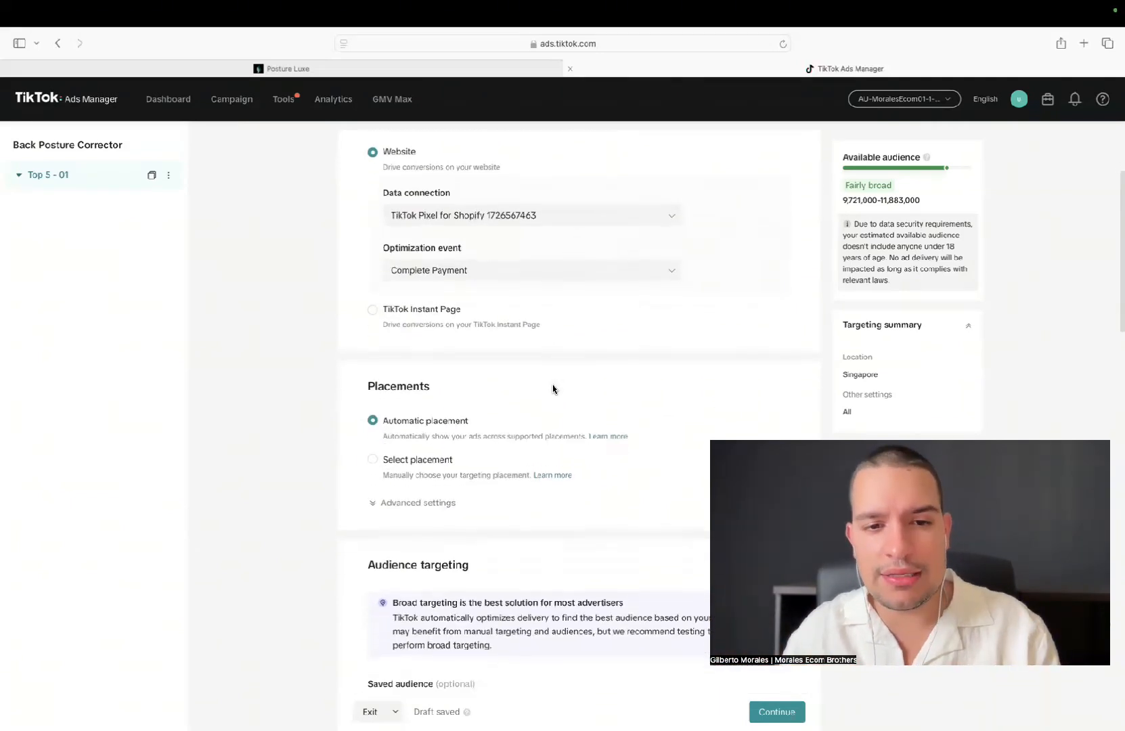
scroll(553, 389, down, 2)
click(373, 385)
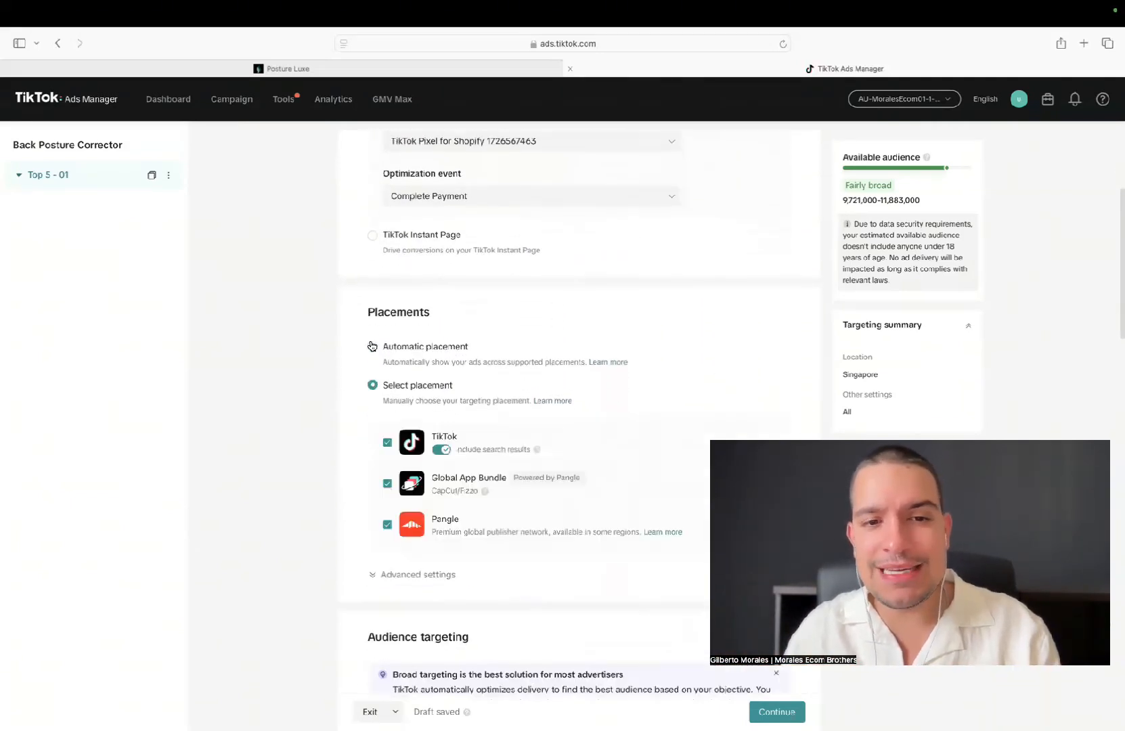
click(372, 346)
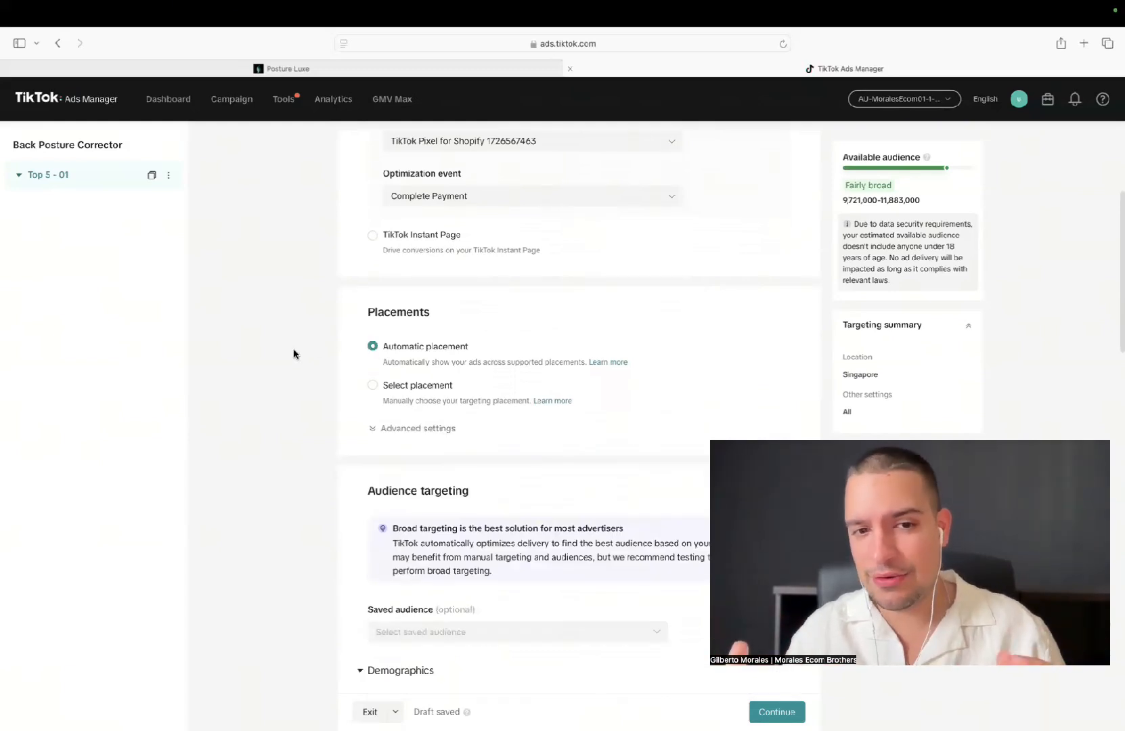
click(371, 387)
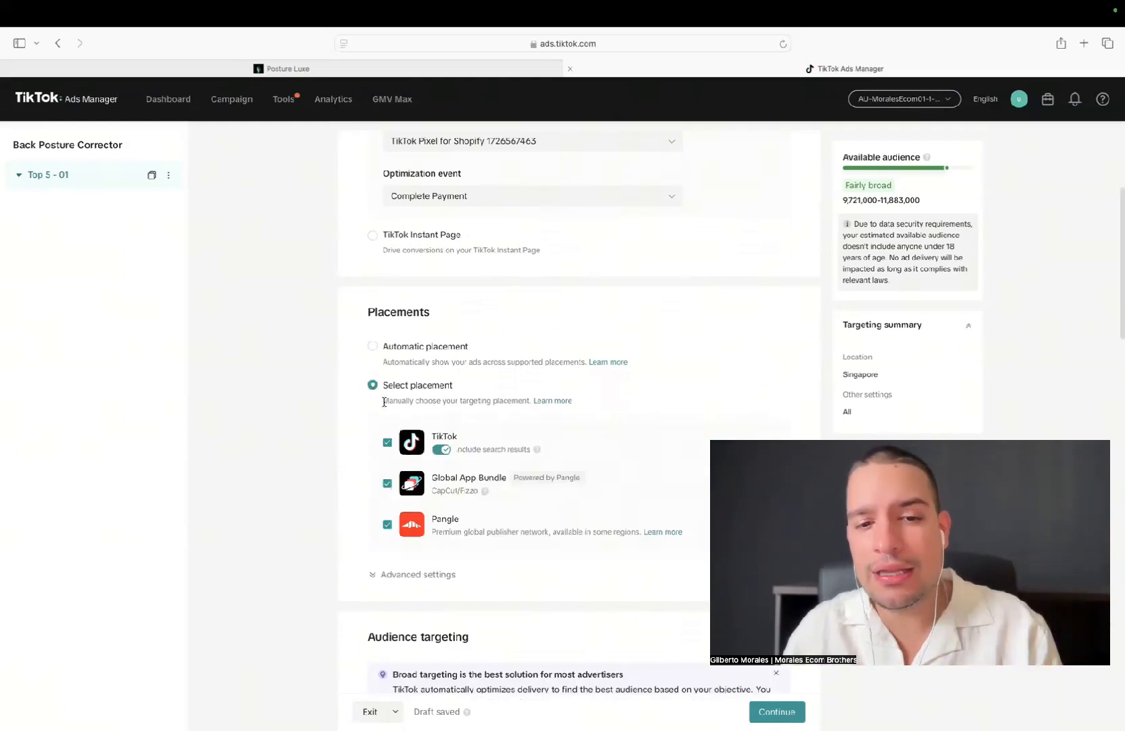
scroll(383, 406, down, 1)
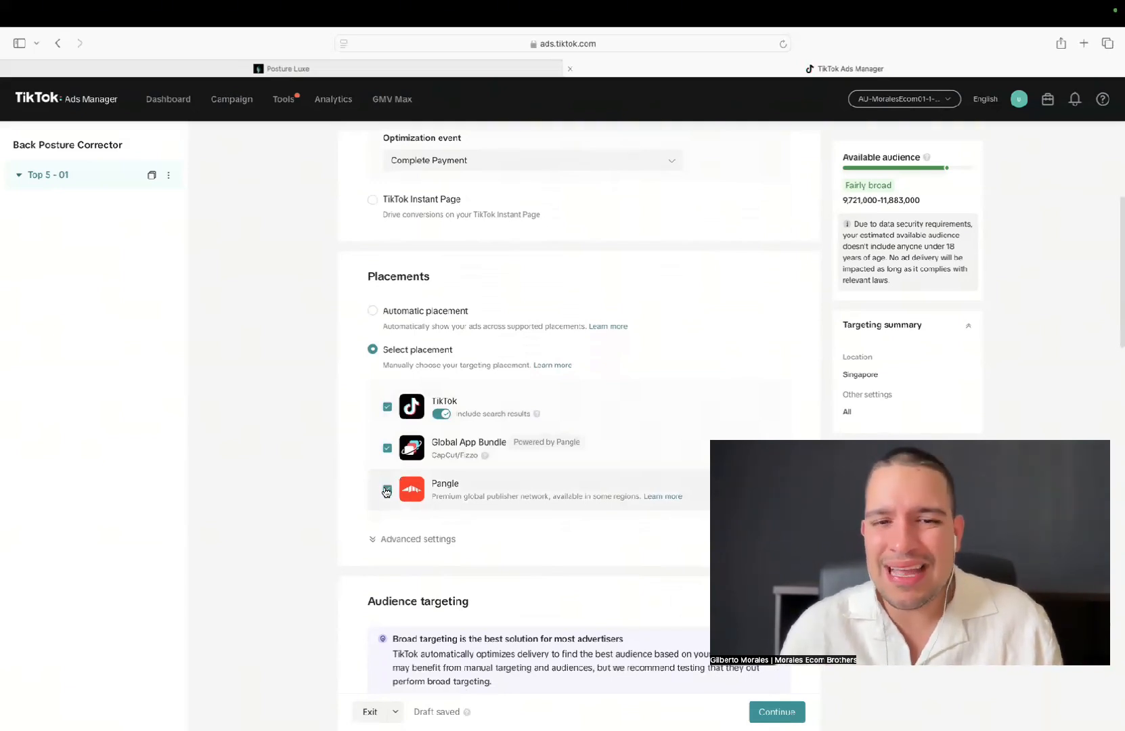
click(386, 490)
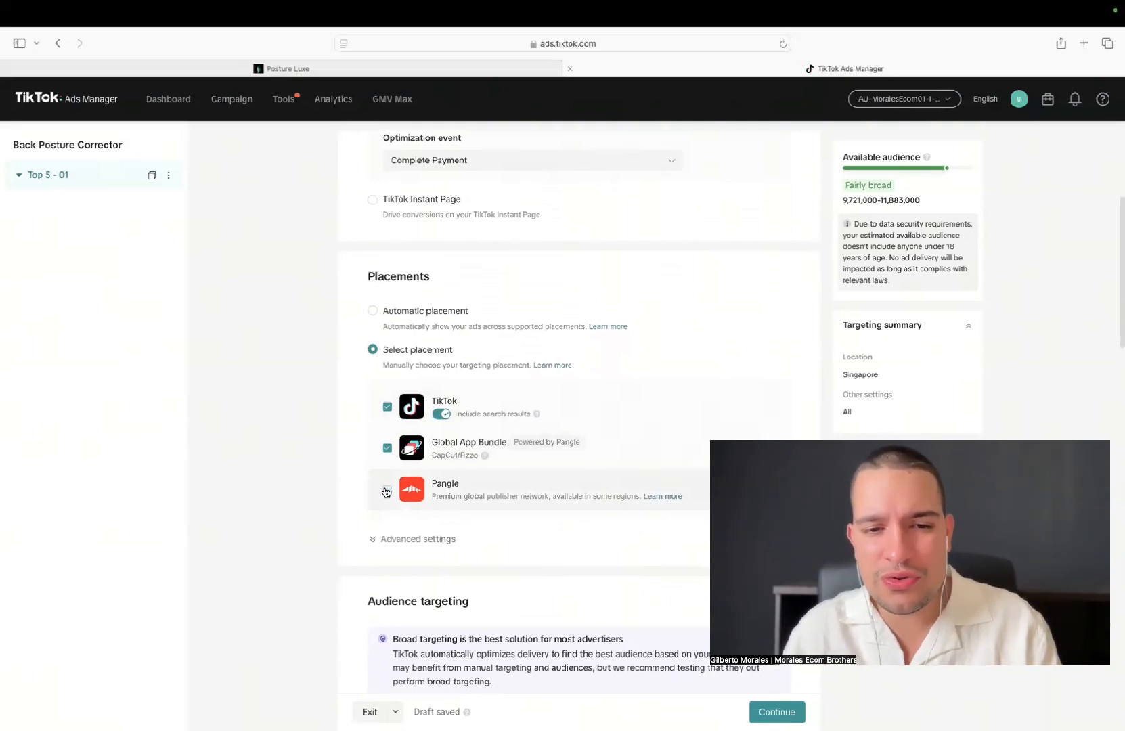
click(388, 452)
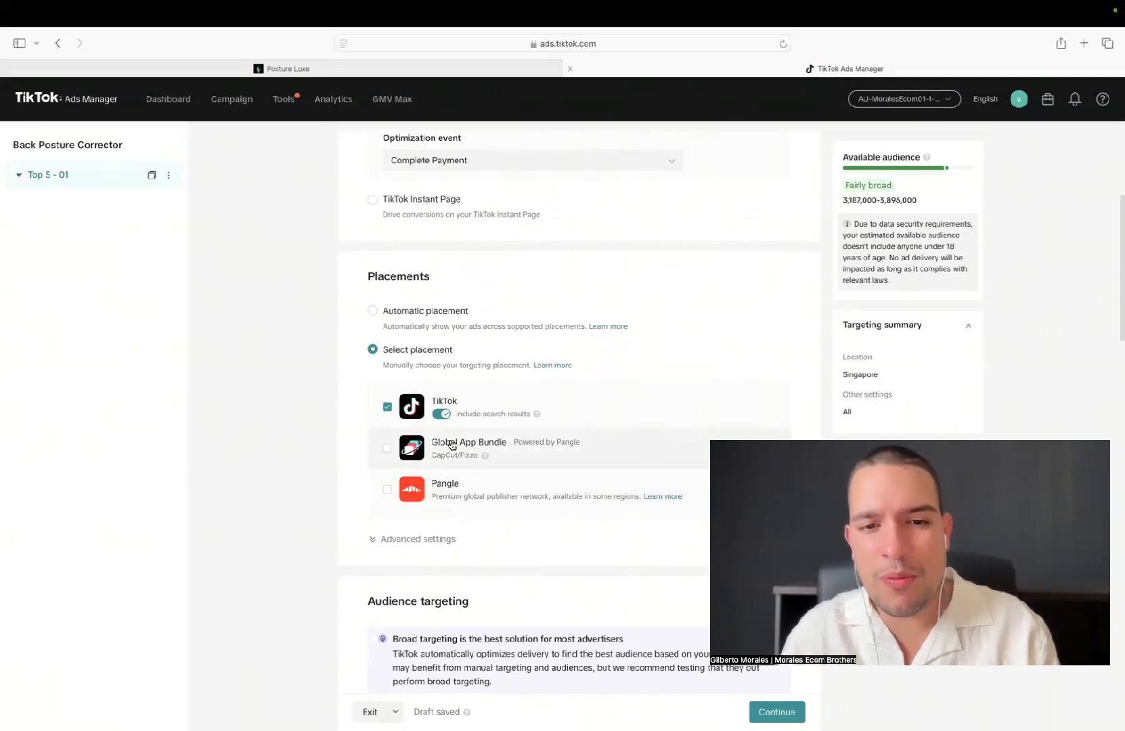
click(442, 416)
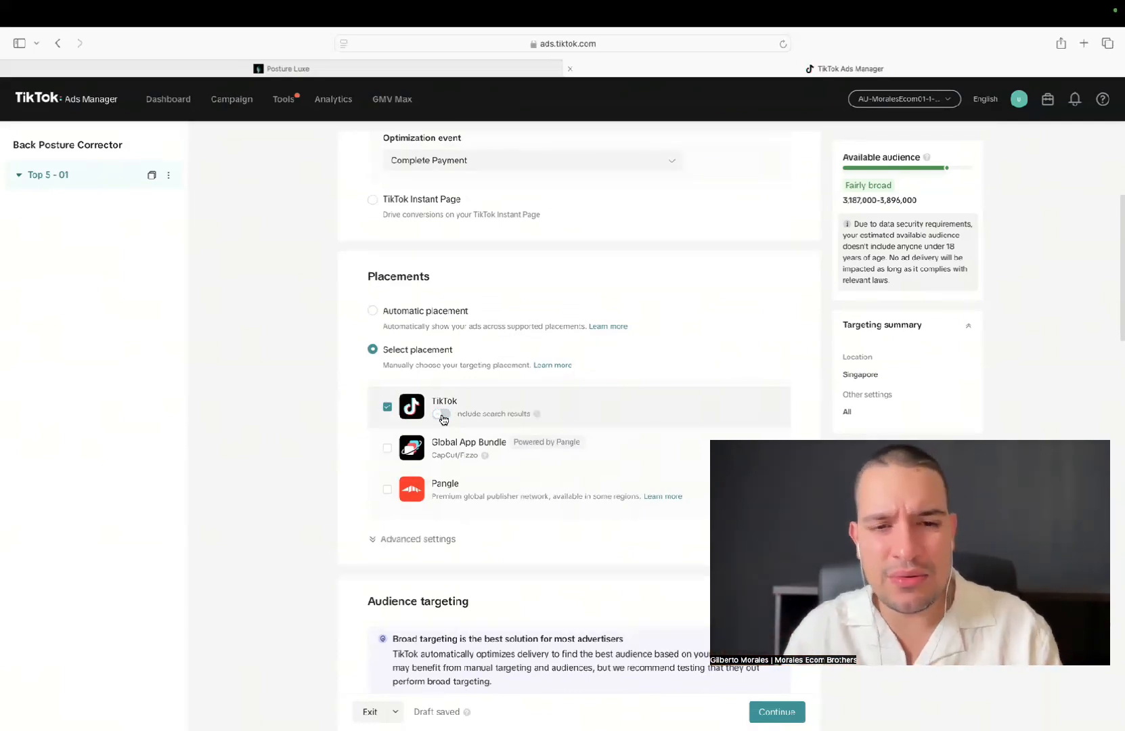
In the advanced placement settings, turn off user comments, video download and video sharing
scroll(321, 452, down, 1)
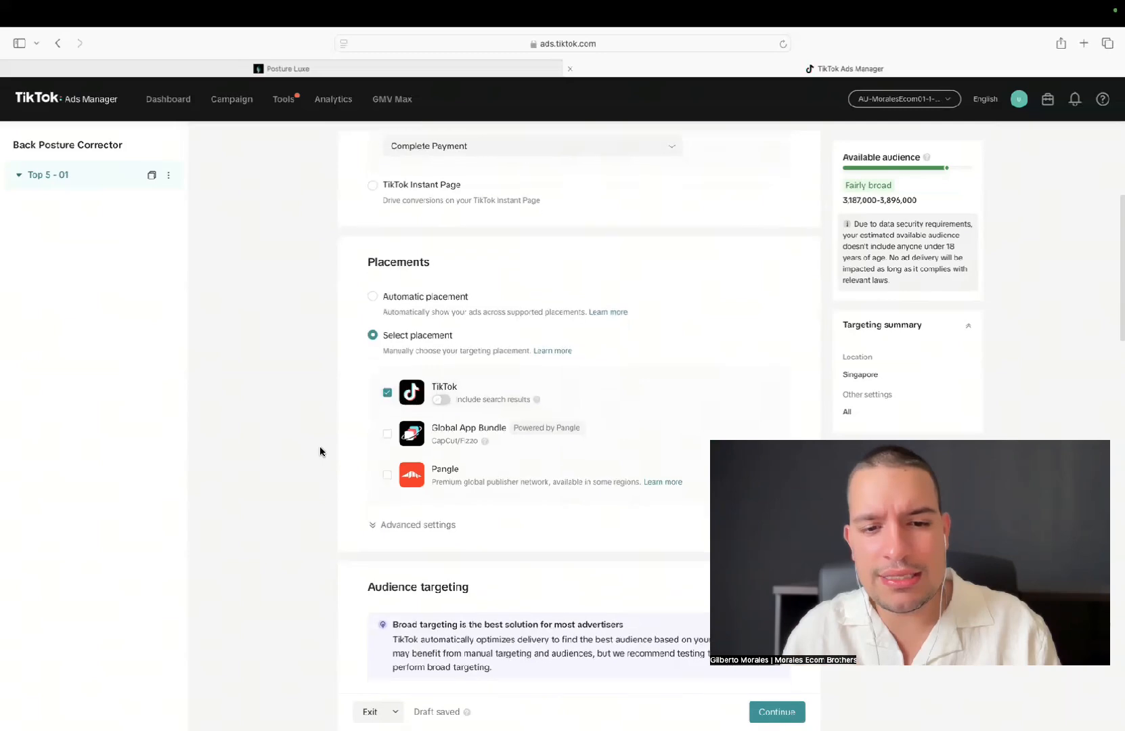
scroll(390, 472, down, 3)
click(390, 470)
scroll(391, 474, down, 2)
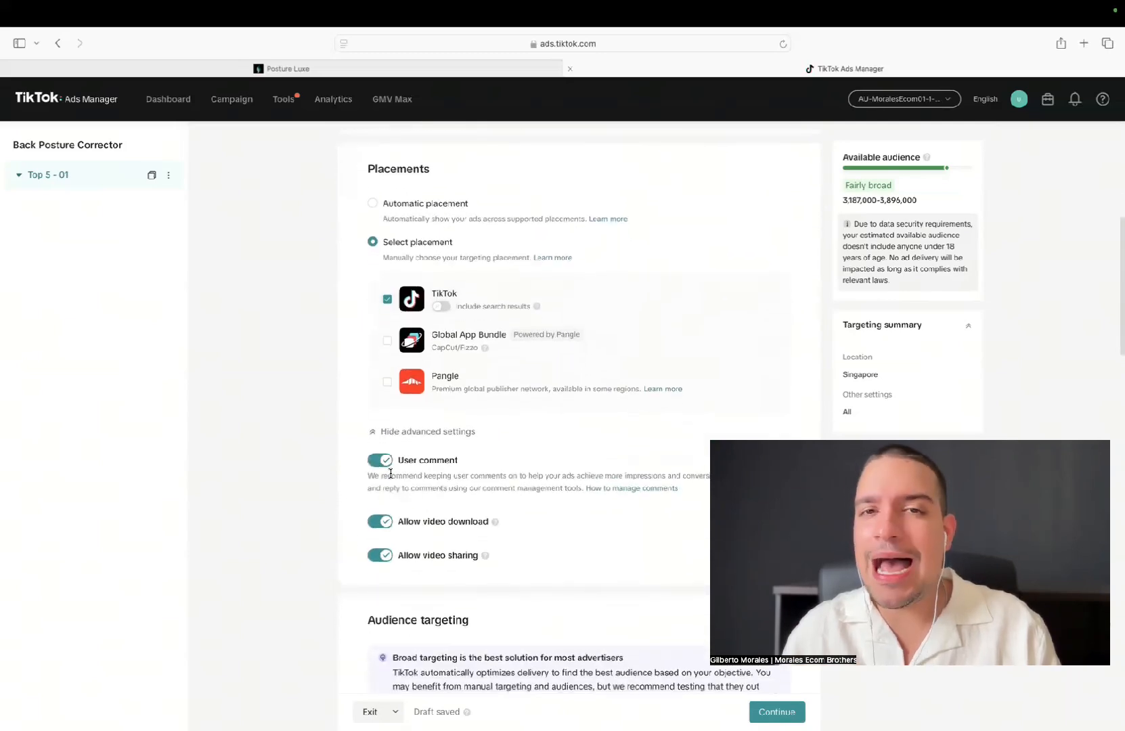
click(381, 460)
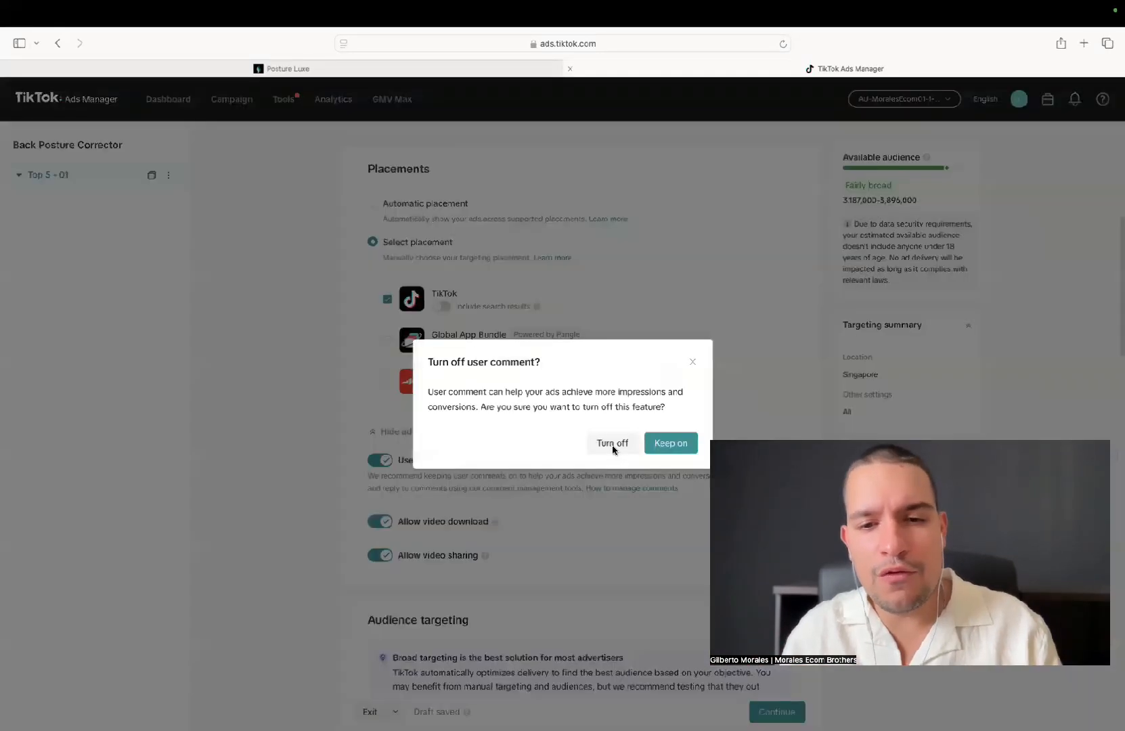
click(613, 444)
click(379, 522)
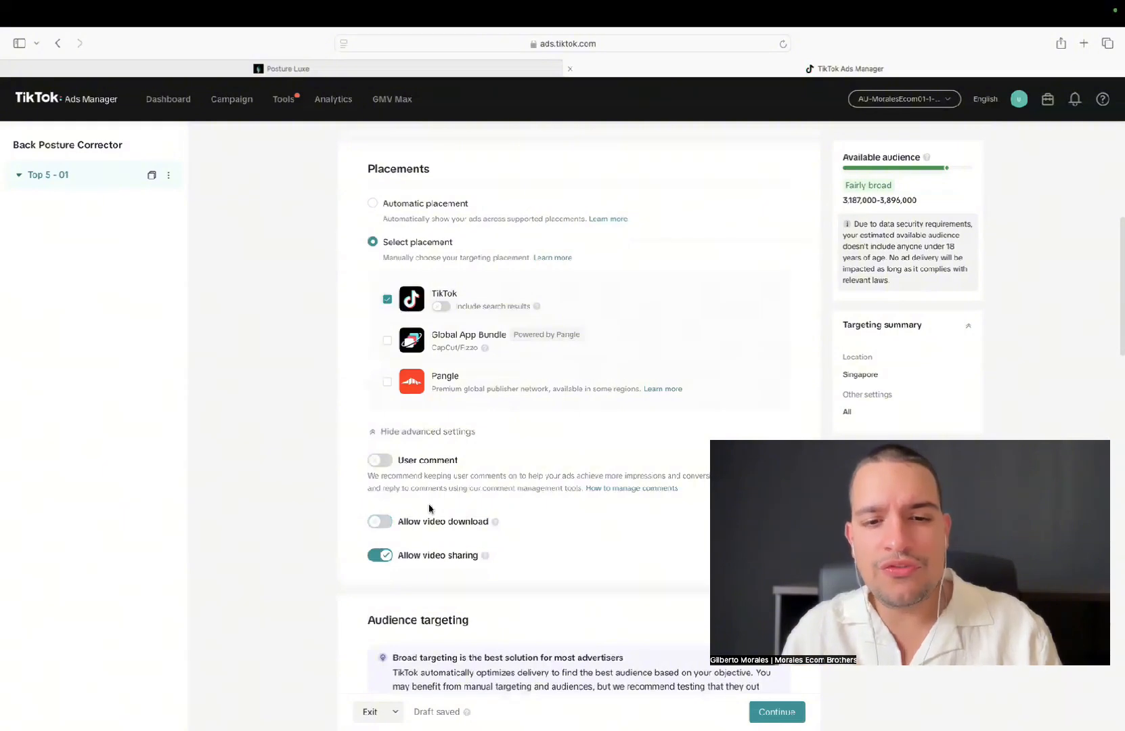
click(374, 557)
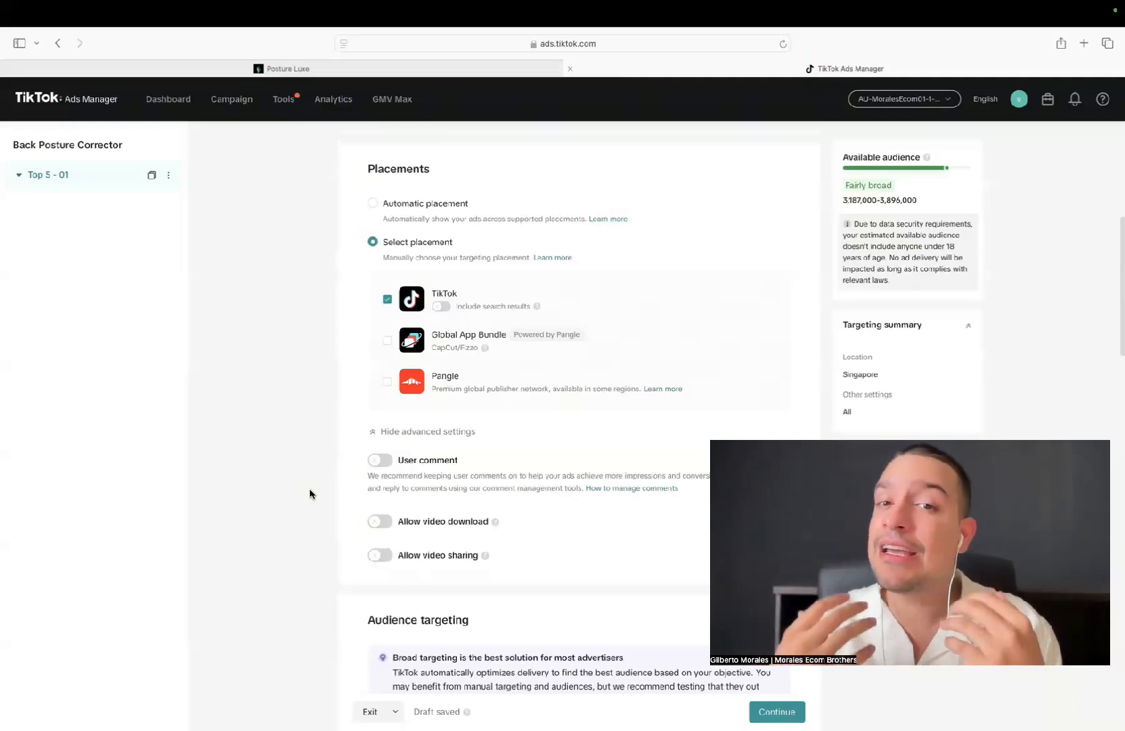
In the audience targeting demographics, remove Singapore from the ad group's locations and select Australia instead
scroll(310, 494, down, 5)
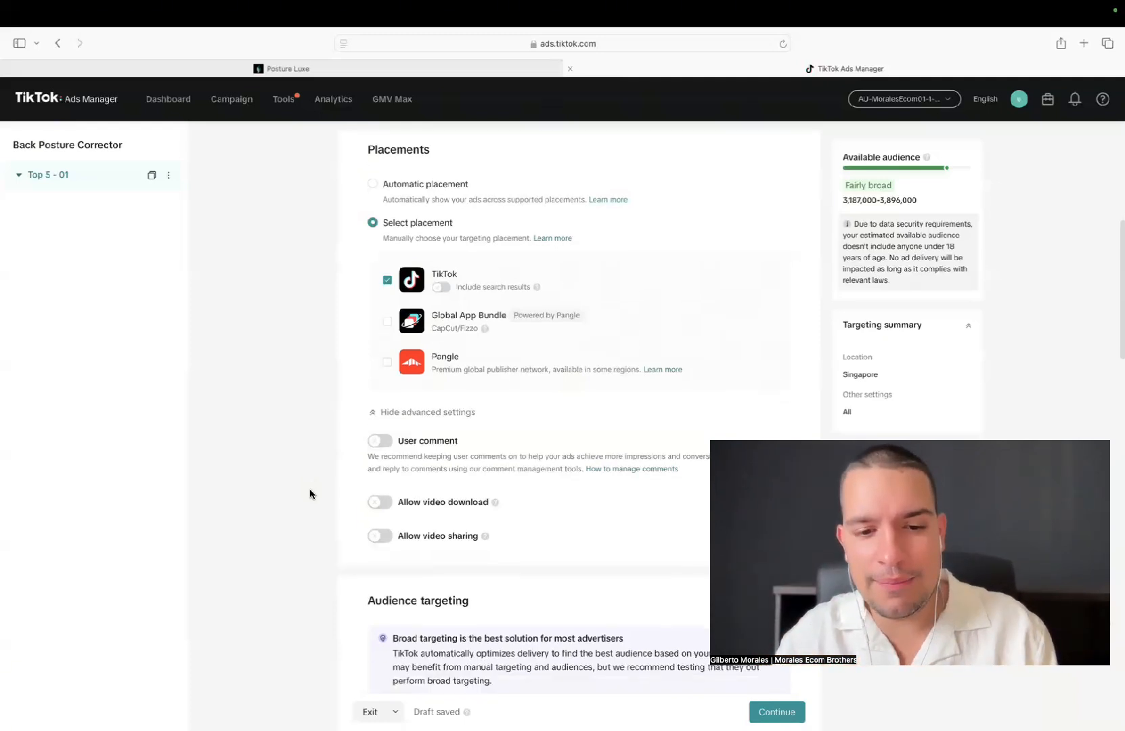
scroll(310, 494, down, 3)
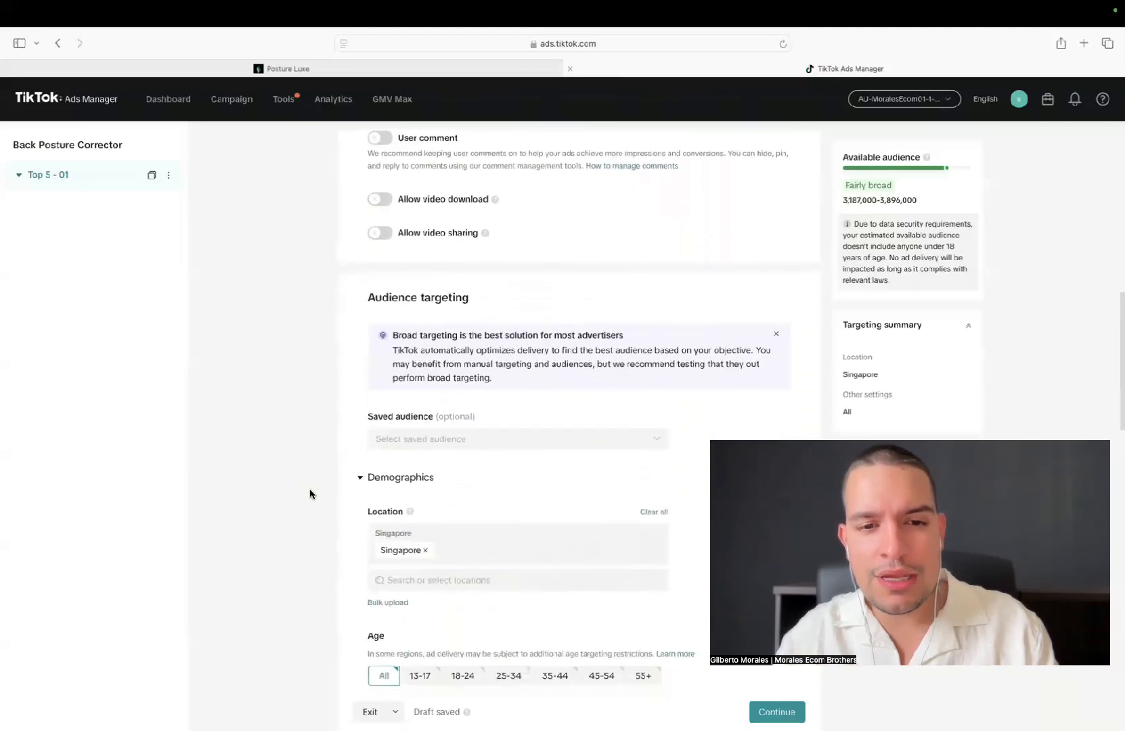
click(424, 429)
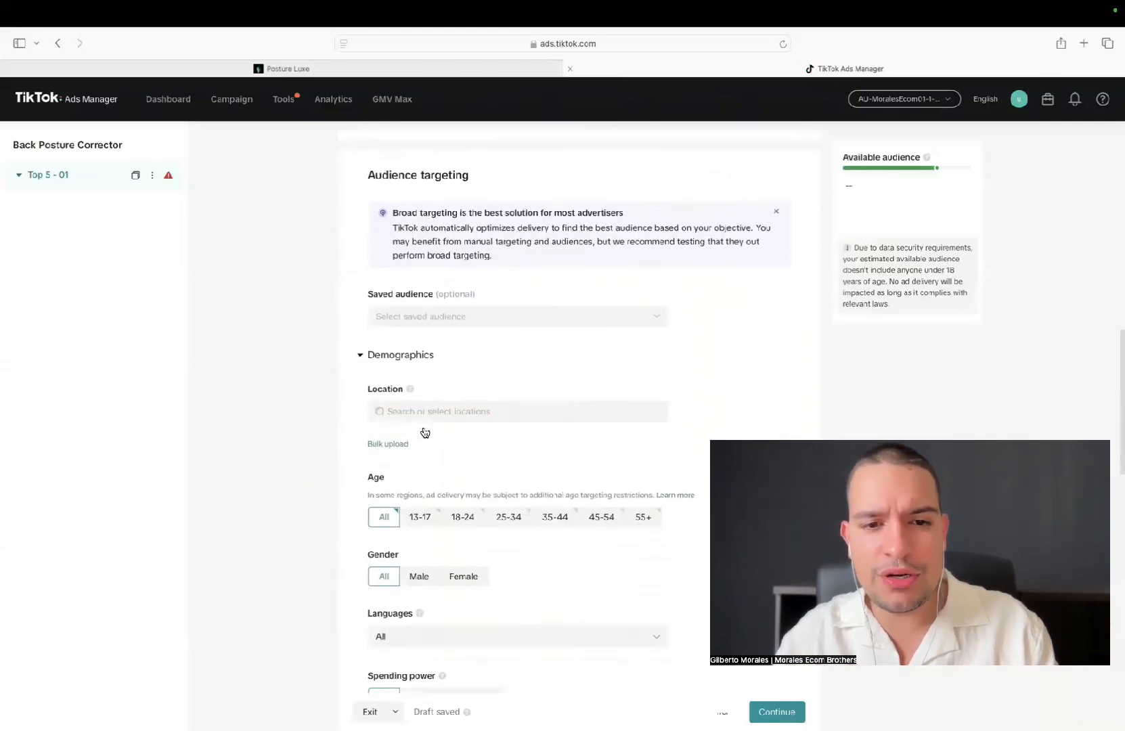
click(423, 414)
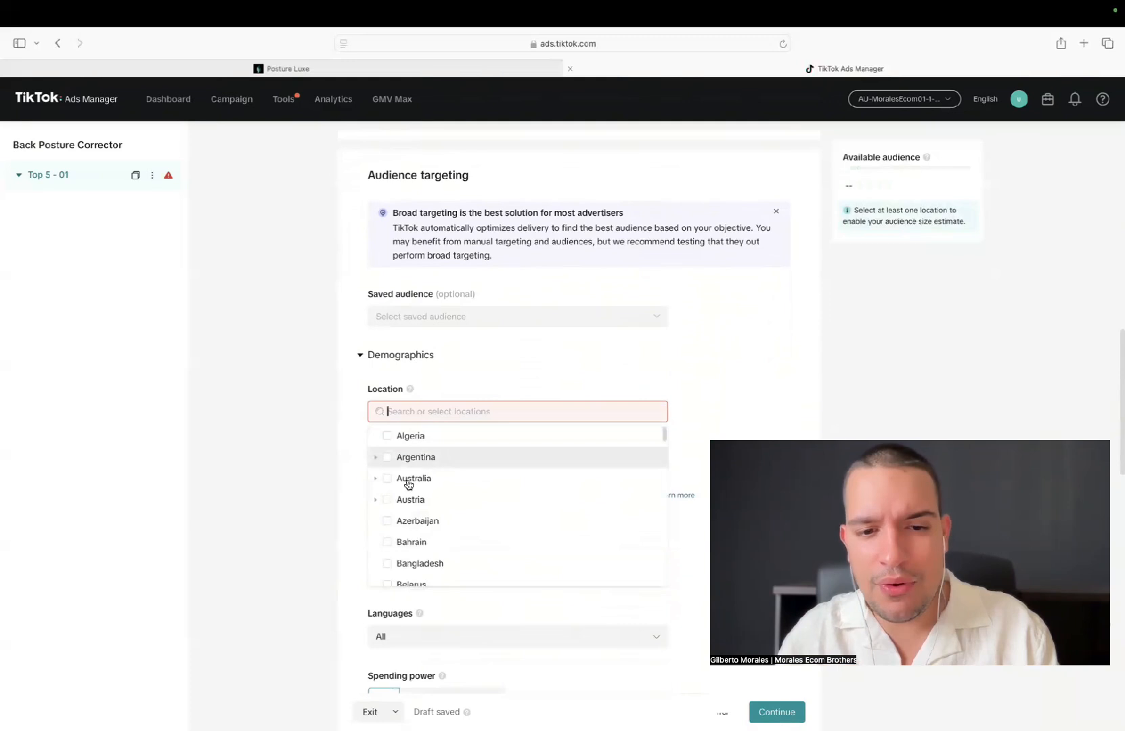
scroll(383, 510, down, 1)
scroll(384, 510, up, 1)
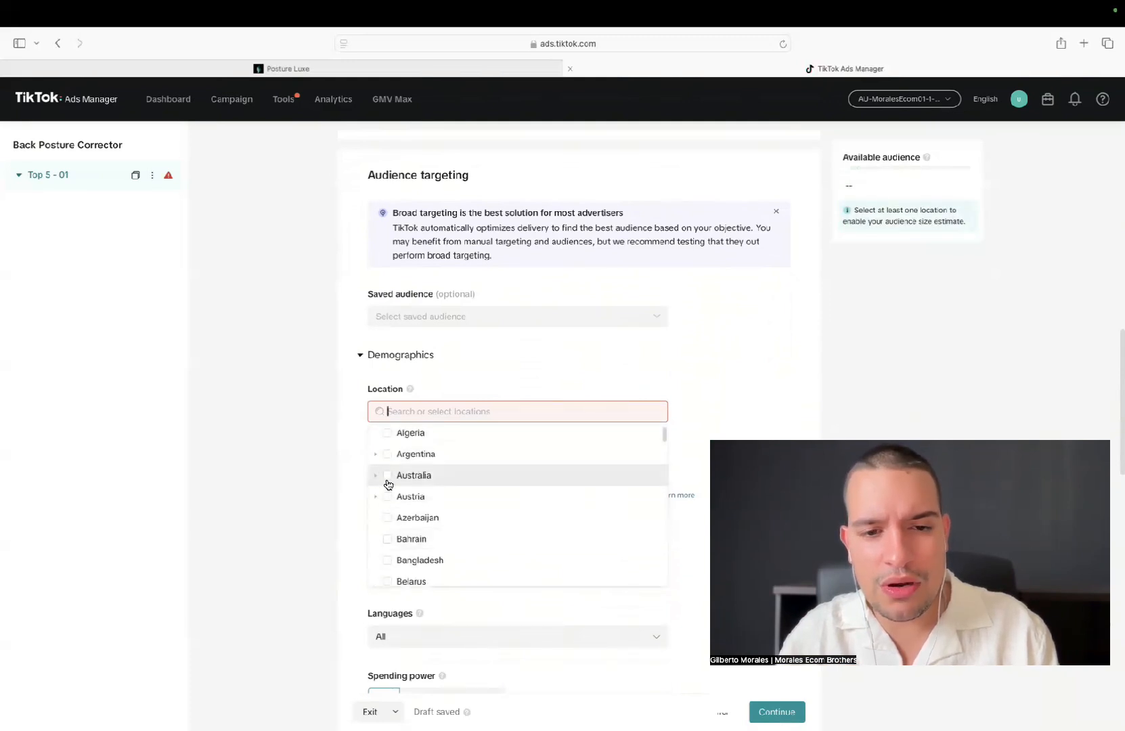
click(387, 477)
Add Canada and New Zealand to the ad group's targeted locations
scroll(436, 548, down, 4)
scroll(436, 548, down, 3)
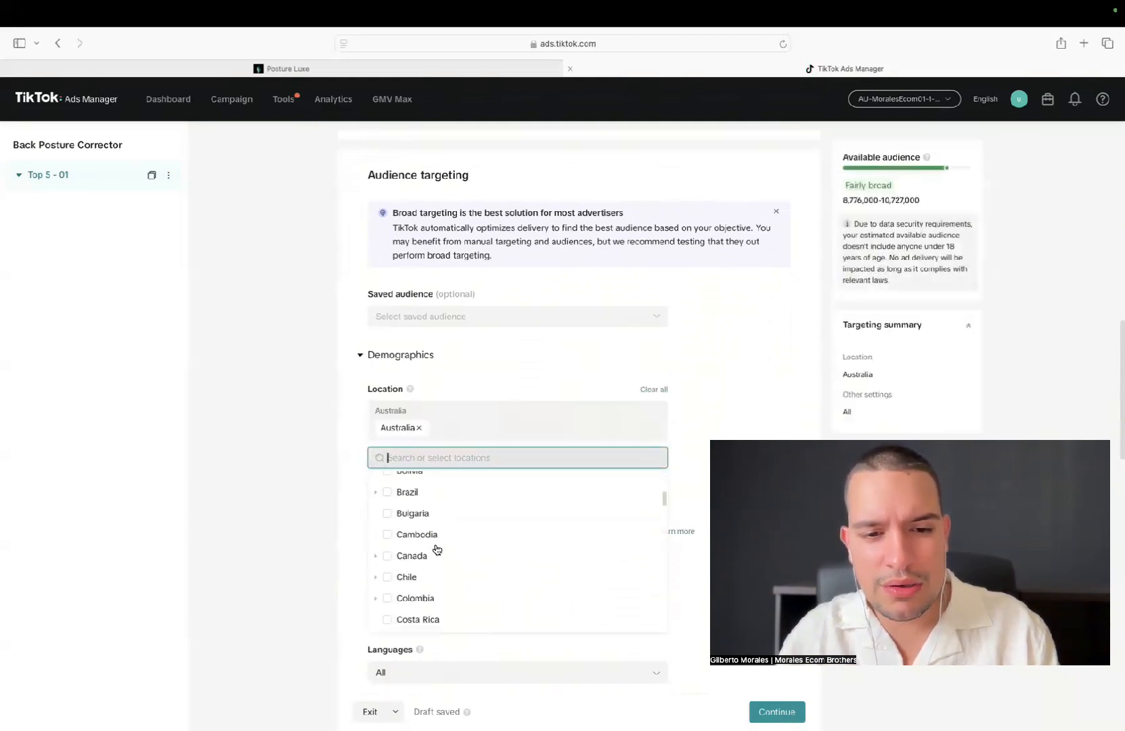
click(388, 540)
scroll(478, 592, down, 5)
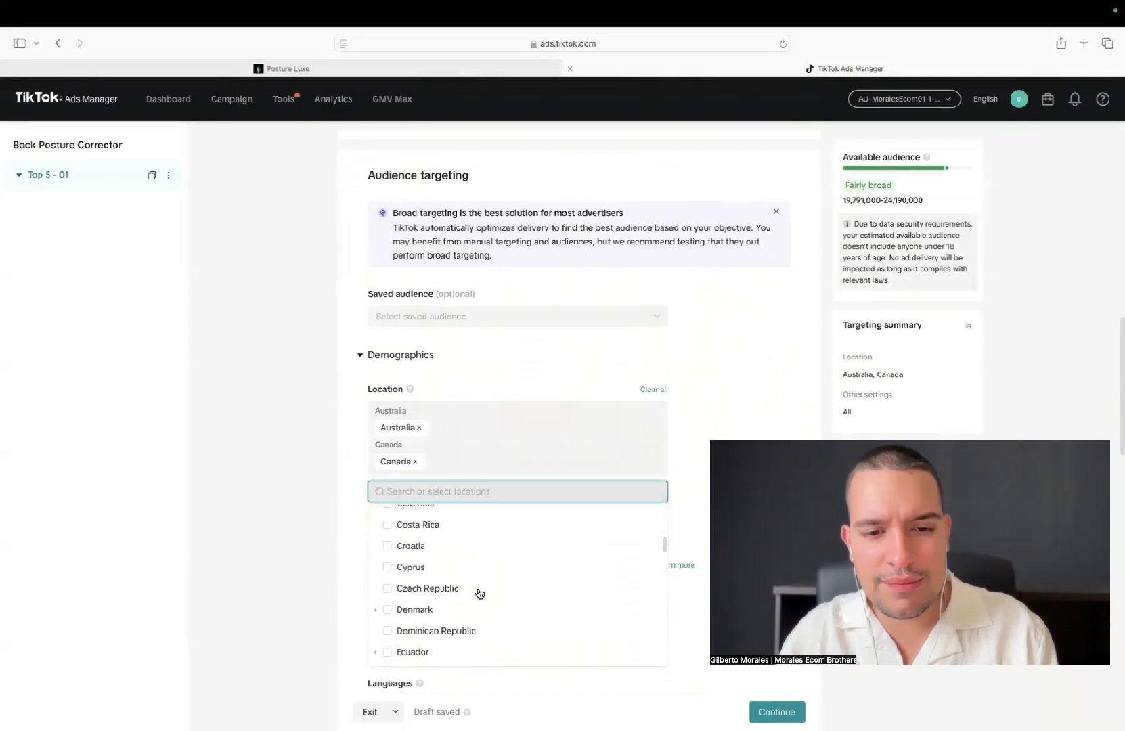
scroll(480, 594, down, 6)
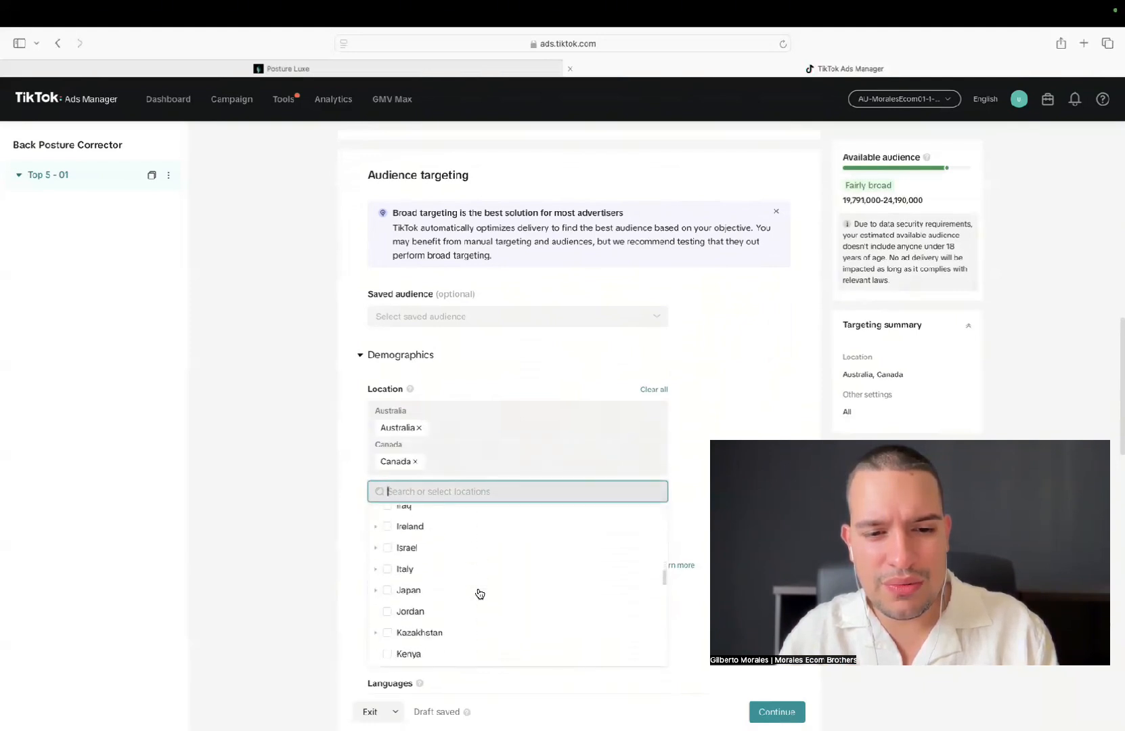
scroll(479, 594, down, 1)
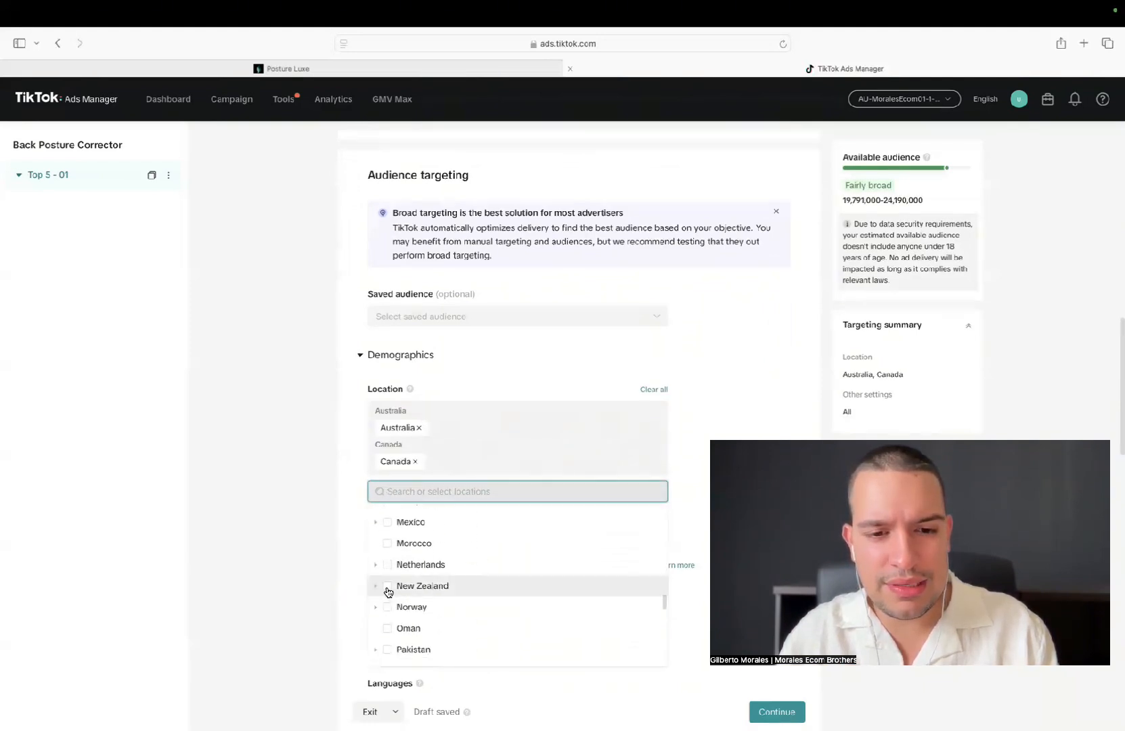
click(388, 586)
Add the United Kingdom and the United States to the targeted locations, close the country list and check the selected countries
scroll(474, 613, down, 3)
scroll(475, 614, down, 7)
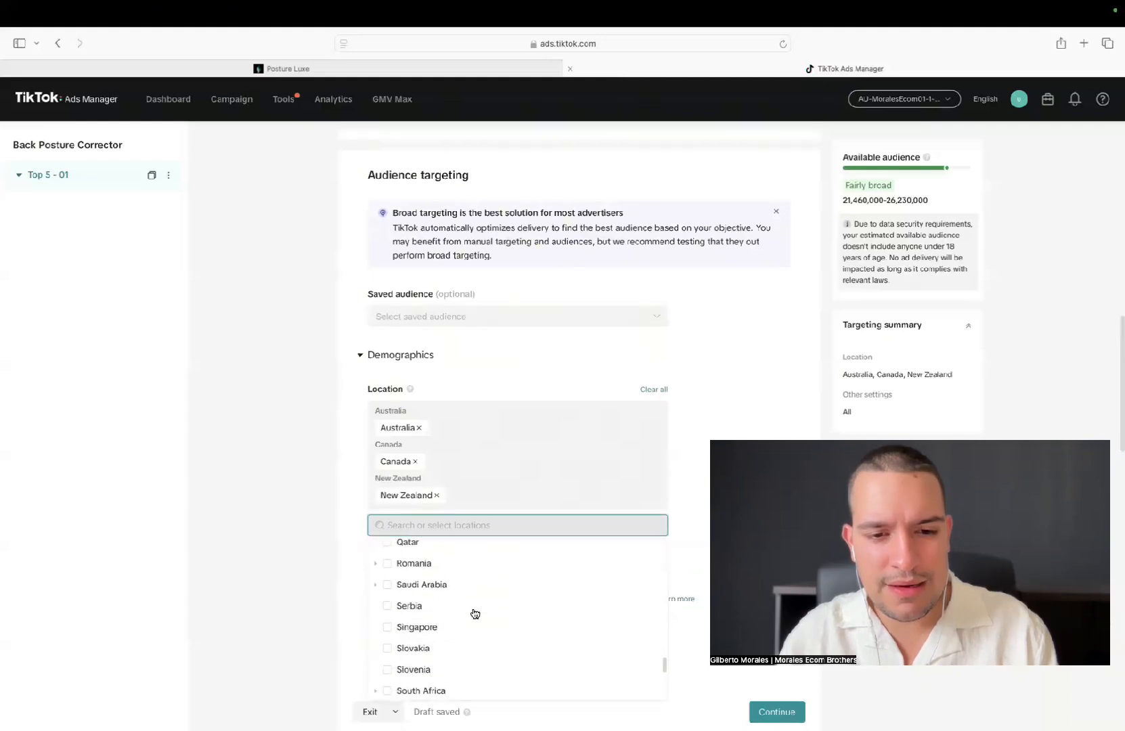
scroll(475, 613, down, 1)
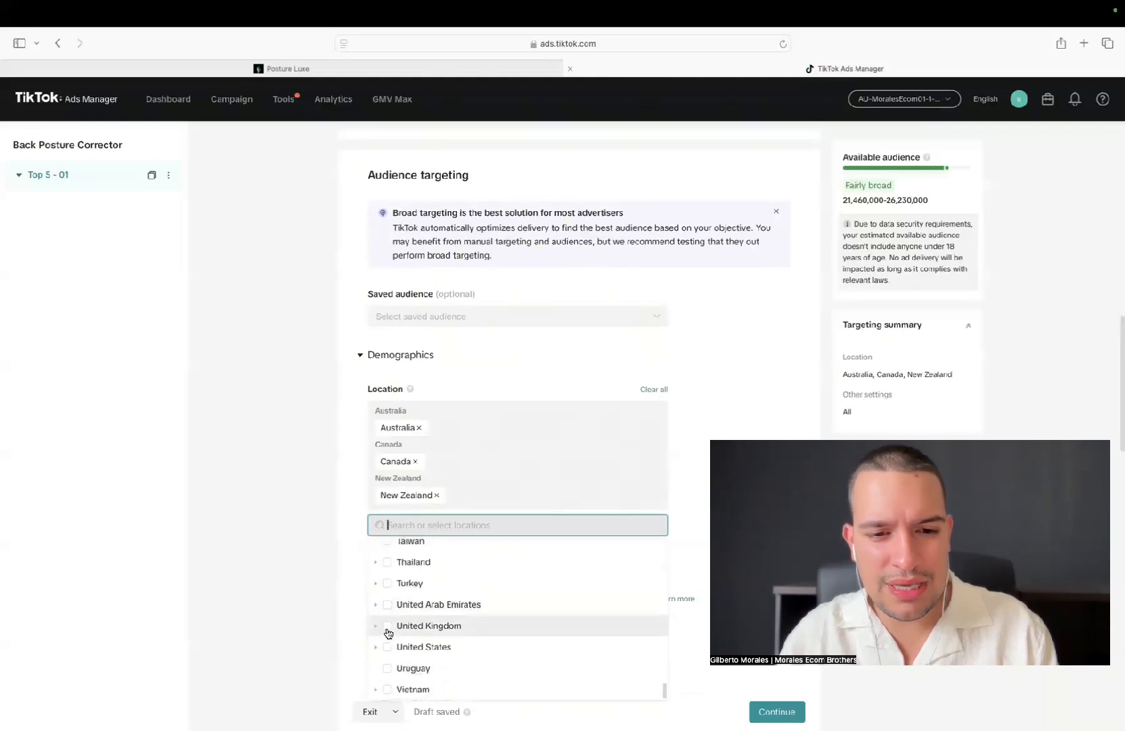
click(388, 631)
click(387, 477)
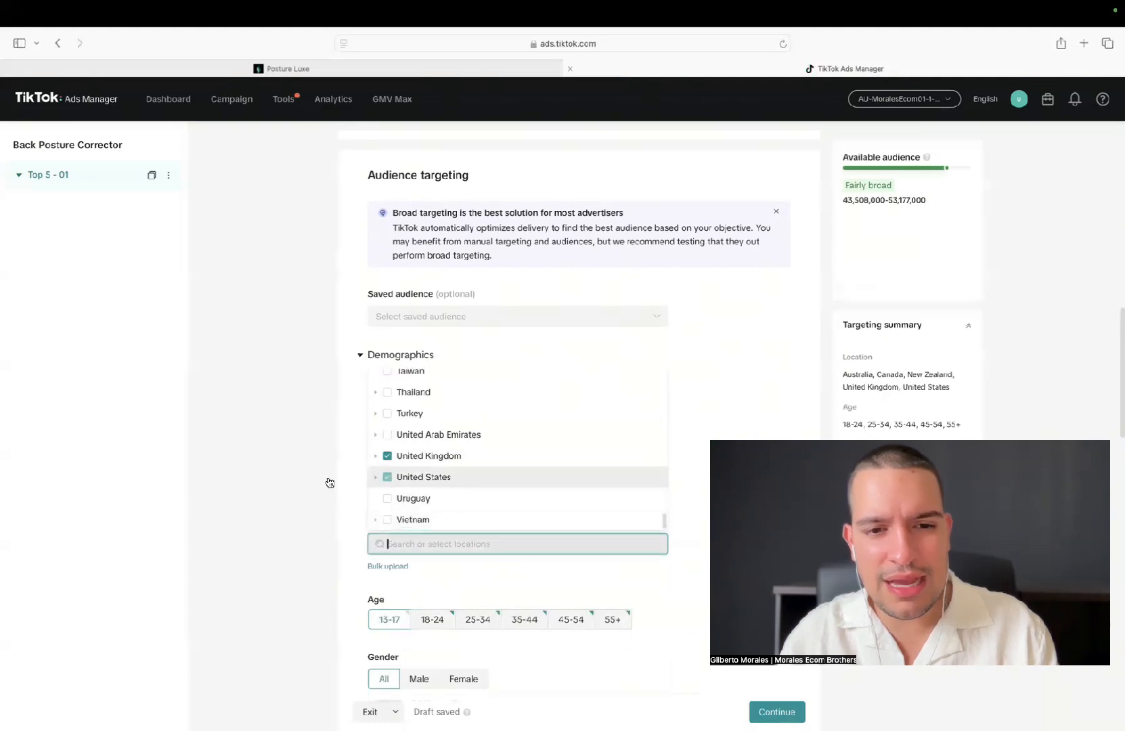
click(303, 490)
scroll(481, 478, down, 3)
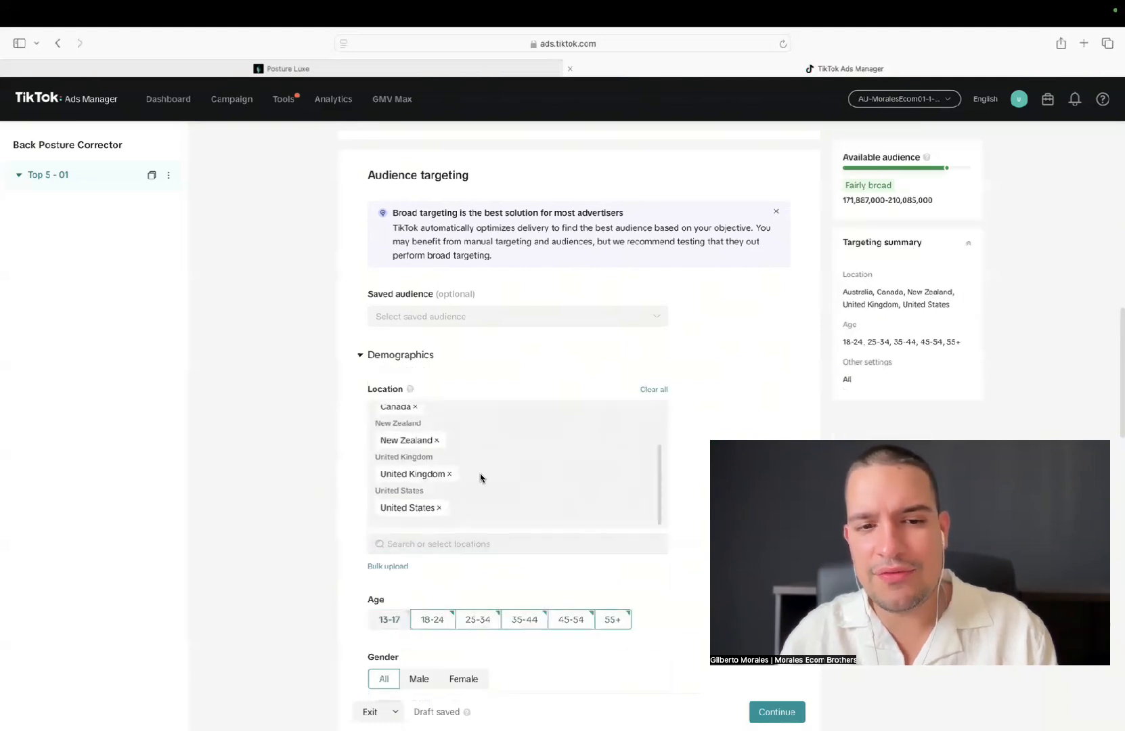
scroll(480, 478, up, 3)
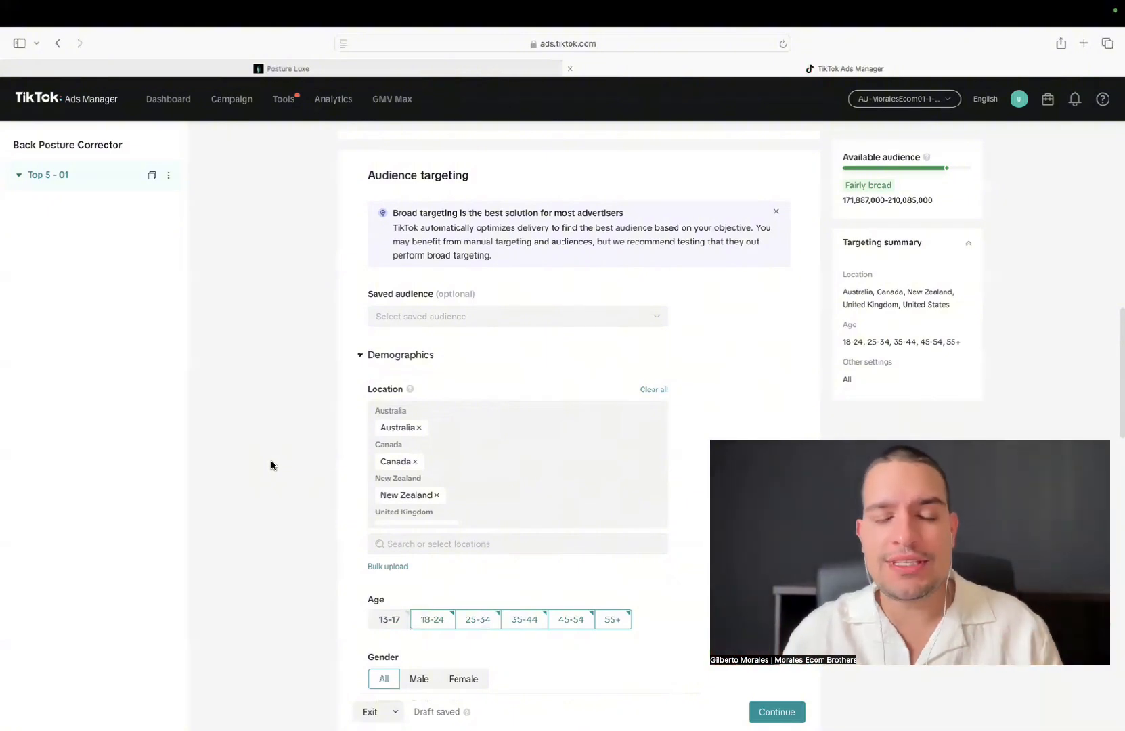
Leave the remaining audience targeting settings as they are and set the ad group's daily budget to 21.52 USD
scroll(271, 465, down, 5)
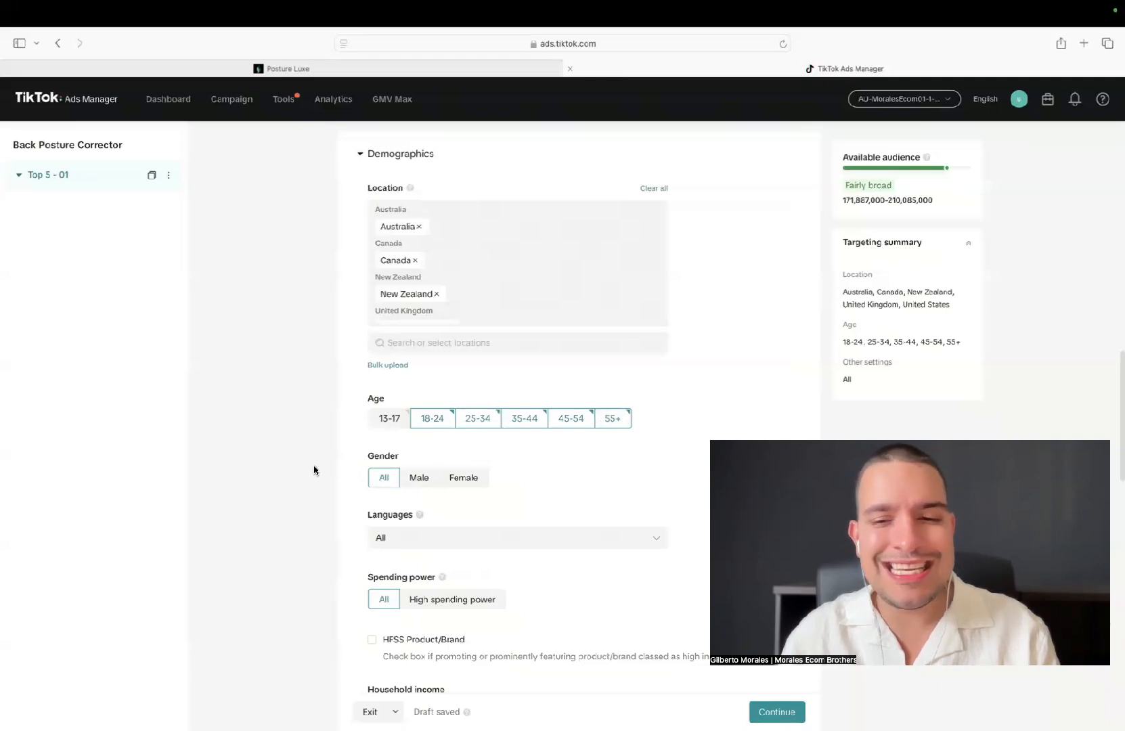
scroll(313, 470, down, 3)
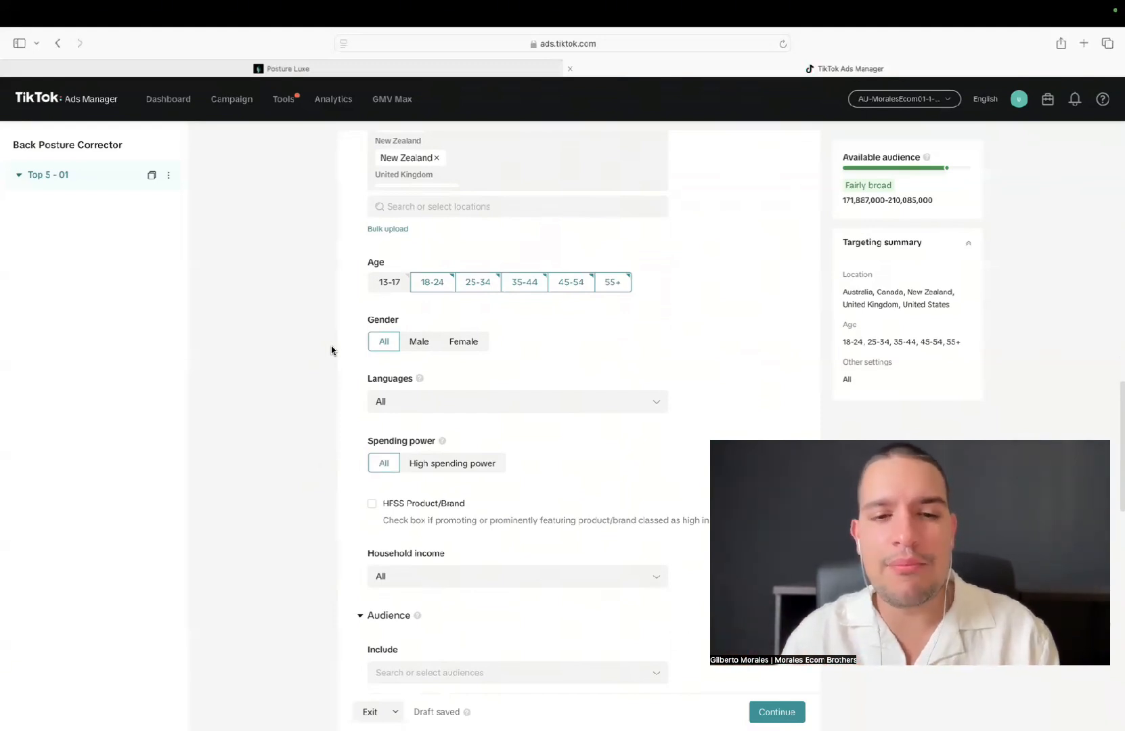
scroll(331, 350, down, 5)
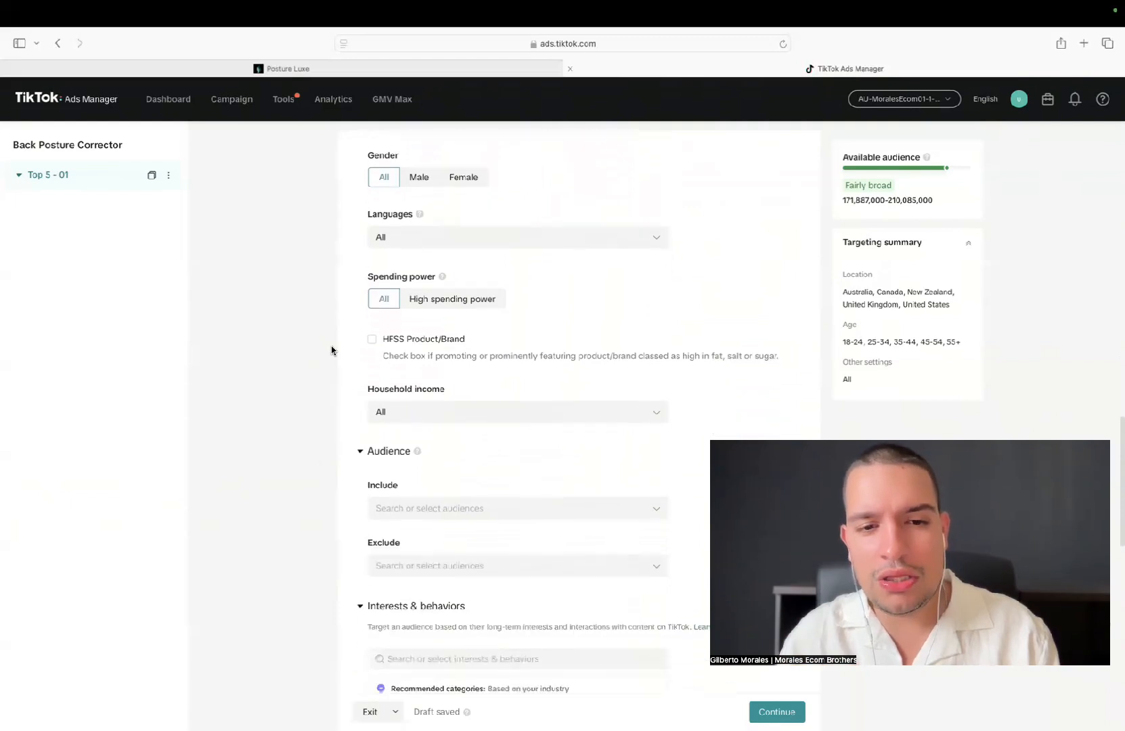
scroll(331, 350, down, 3)
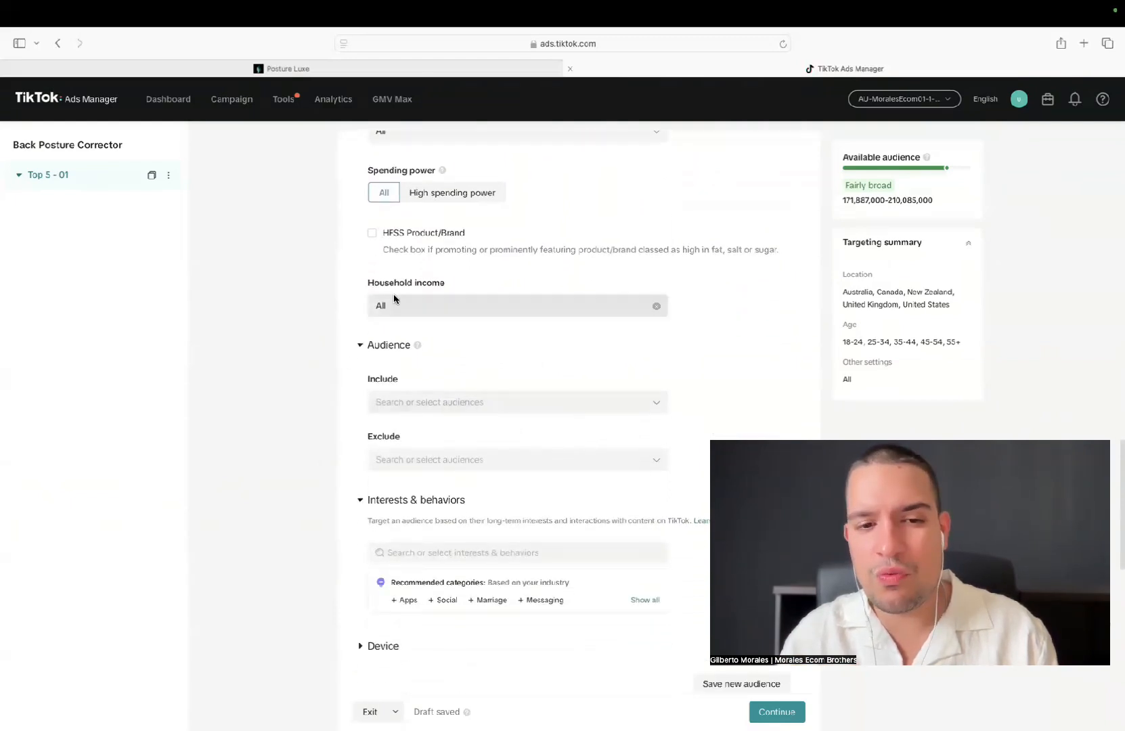
scroll(286, 406, down, 5)
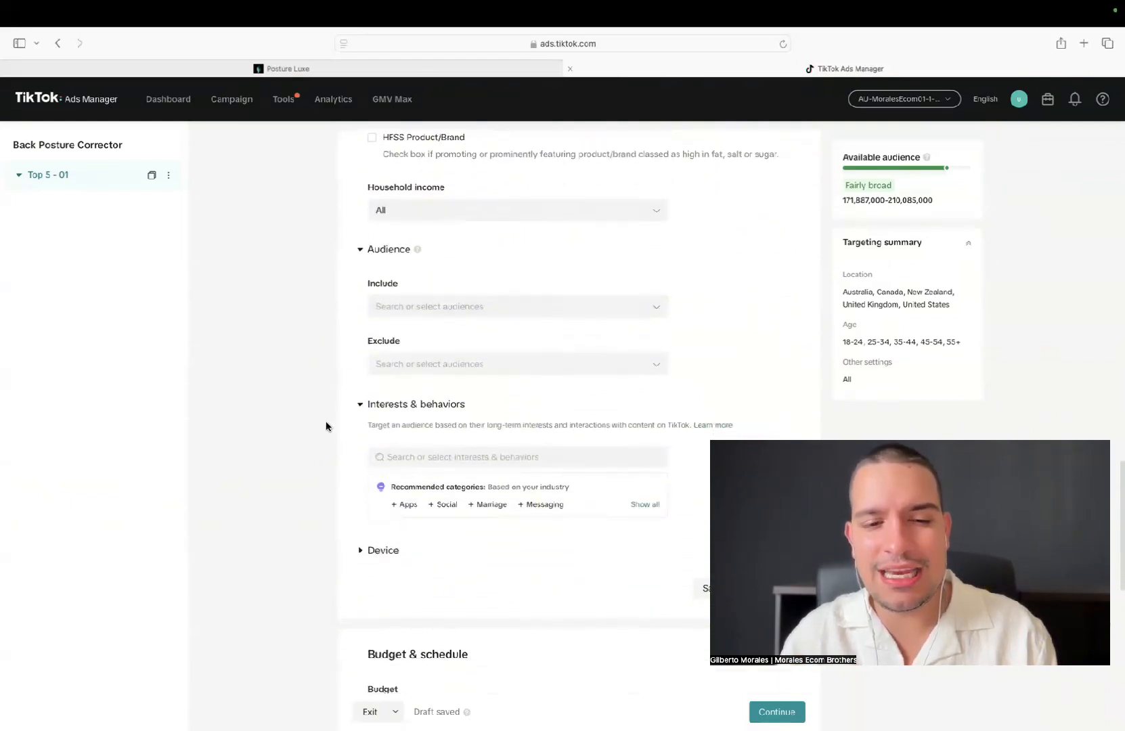
scroll(314, 381, down, 6)
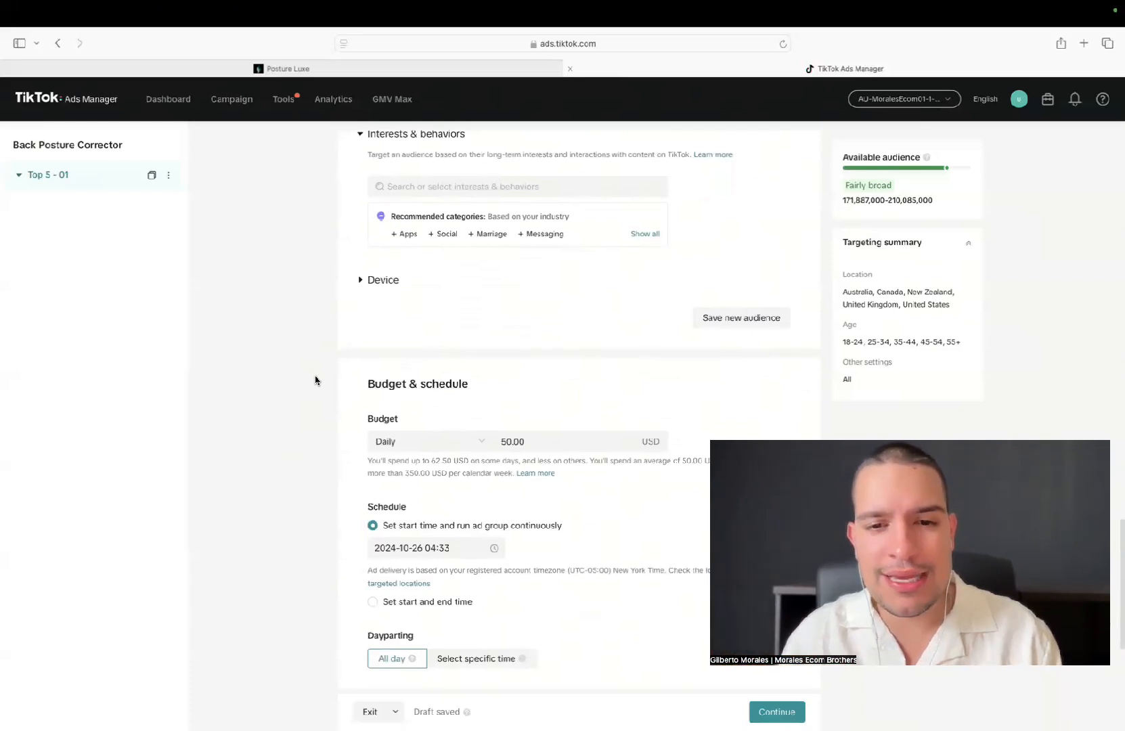
scroll(315, 380, down, 3)
click(545, 350)
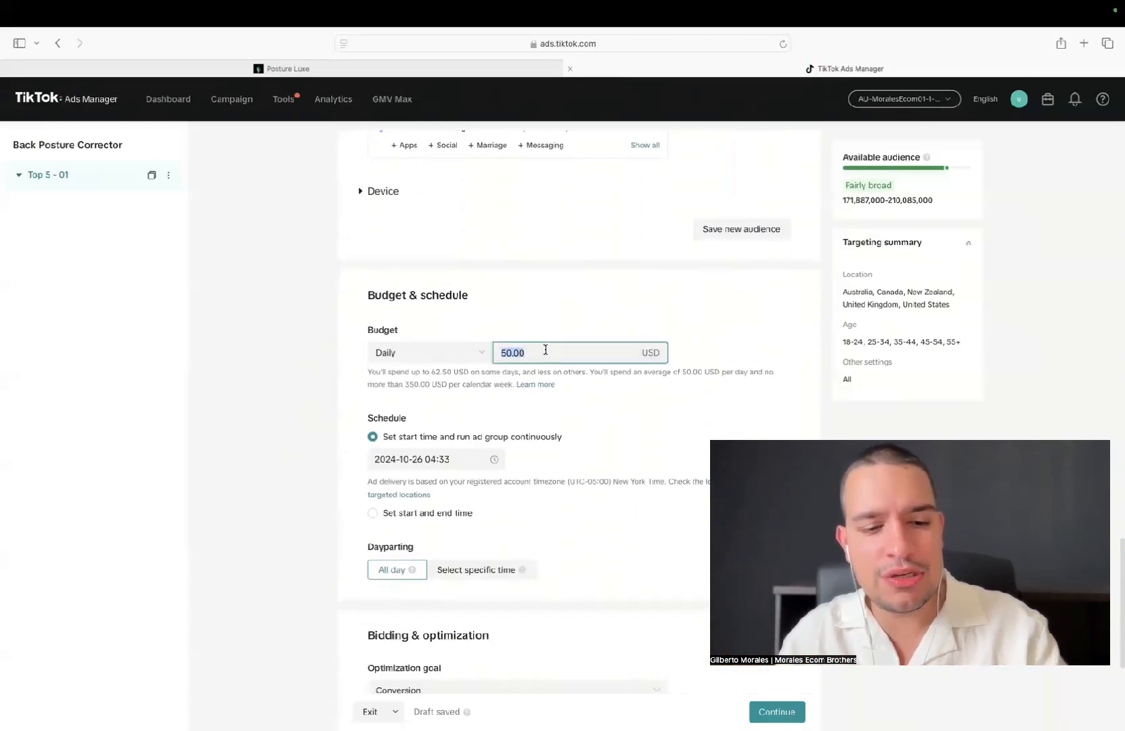
text(21.)
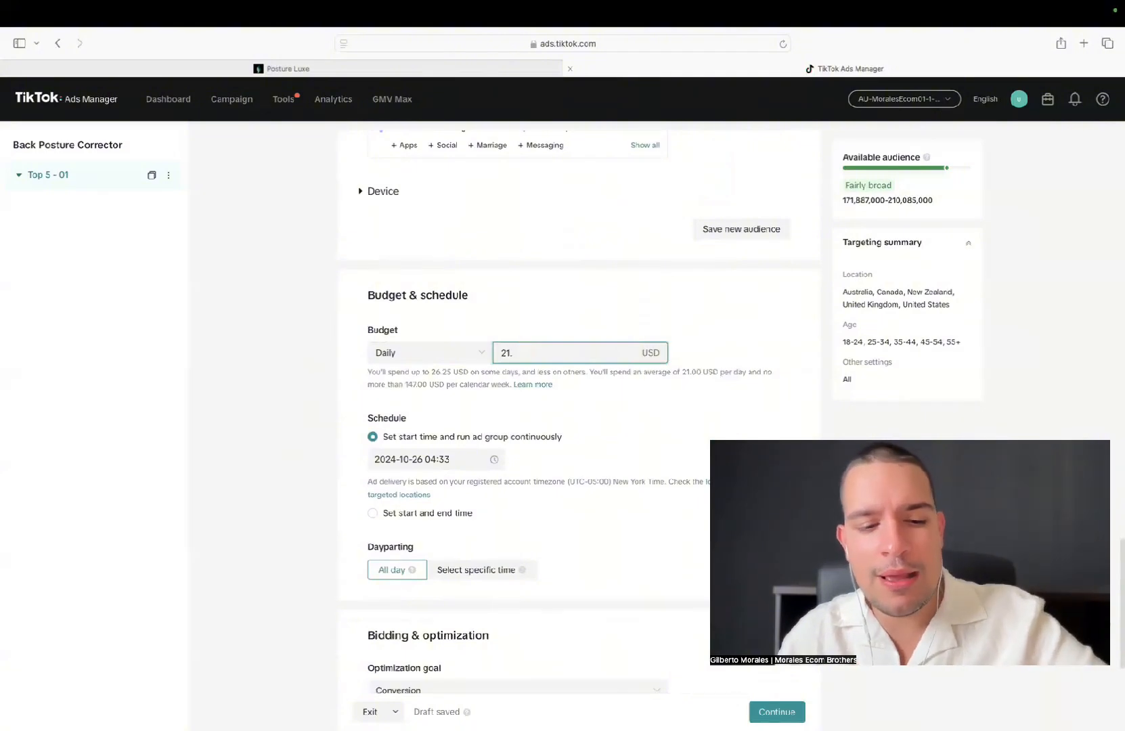
text(52)
click(293, 337)
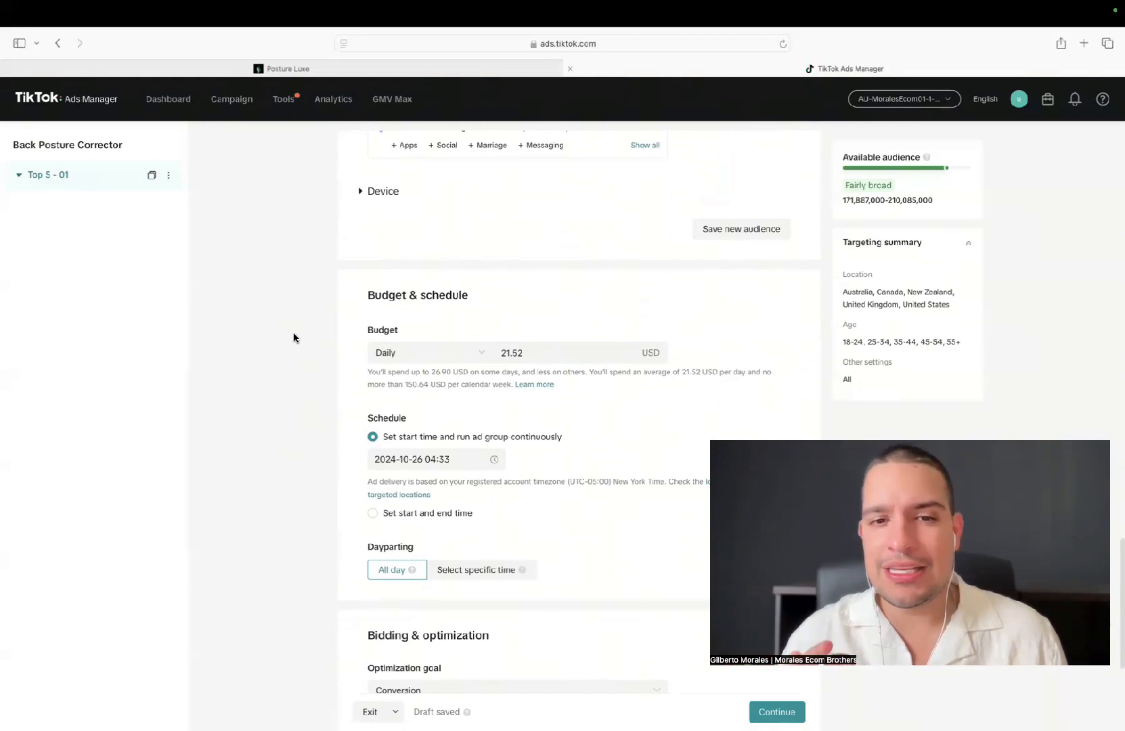
Schedule the ad group to start on 2024-10-27 at 00:00 and run continuously
scroll(293, 337, down, 2)
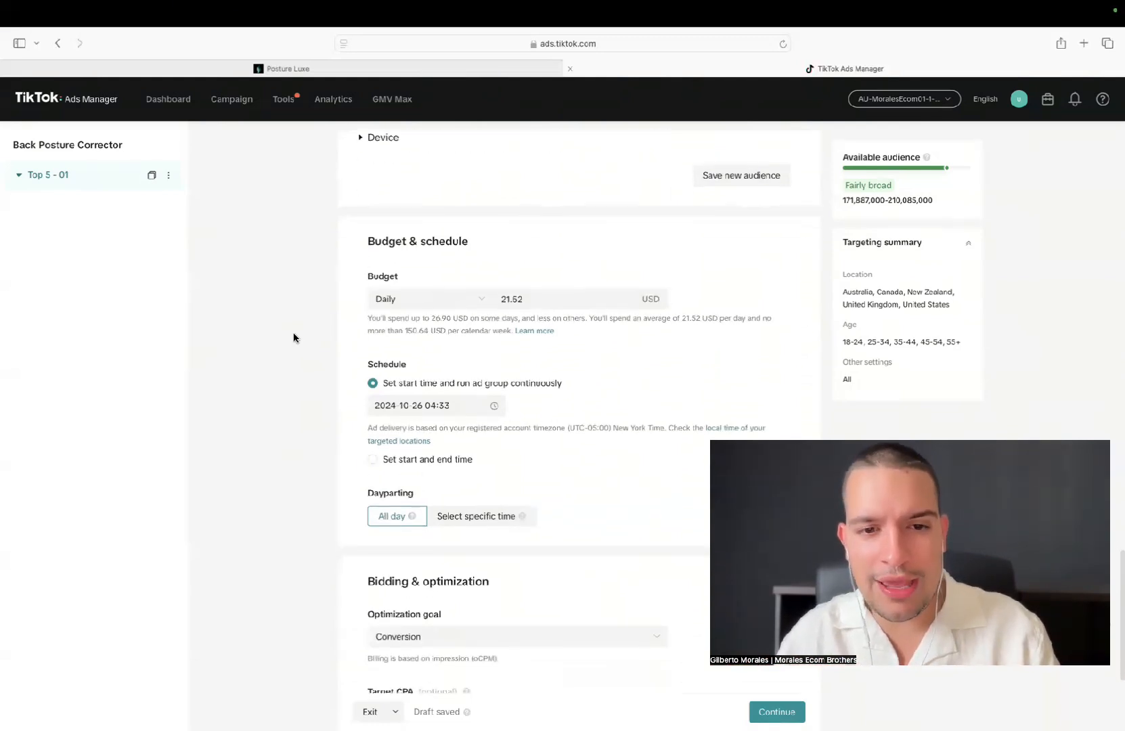
click(438, 403)
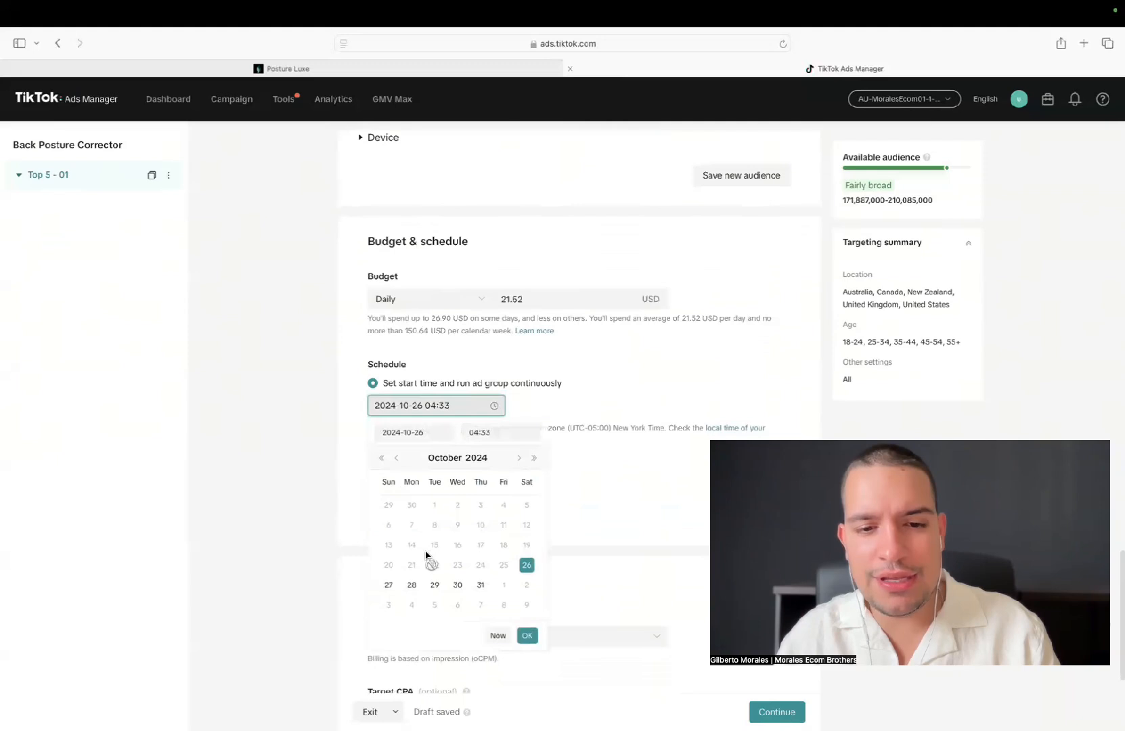
click(390, 584)
click(474, 433)
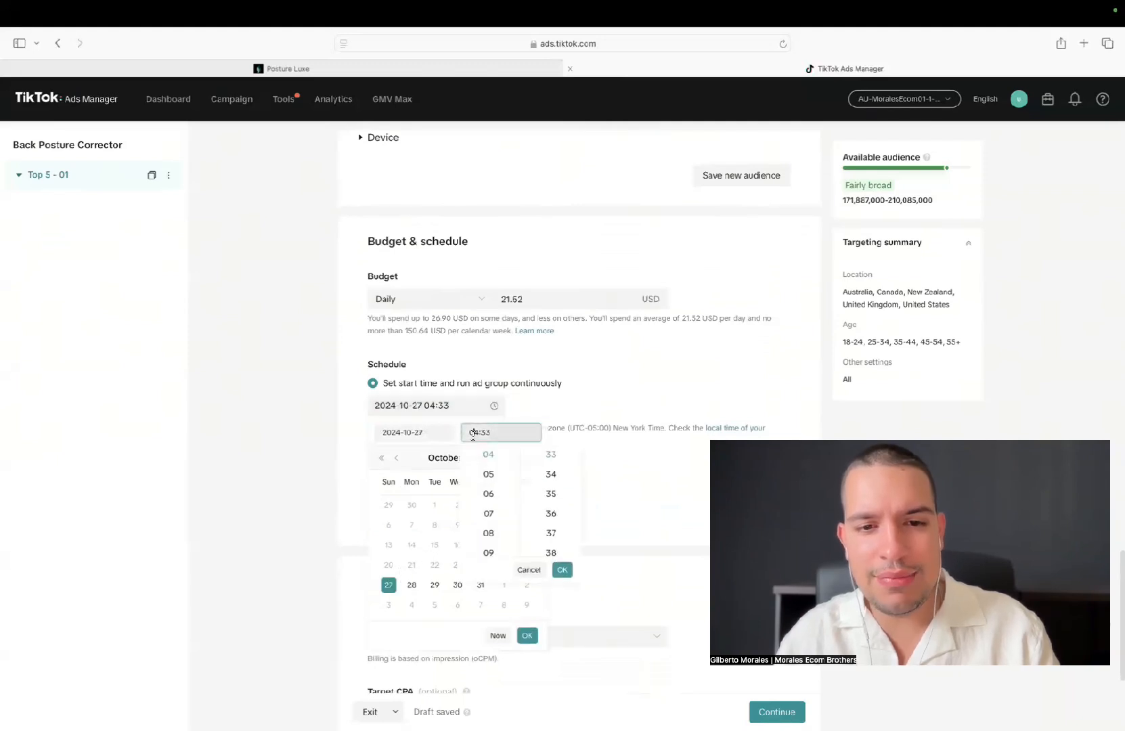
text(12)
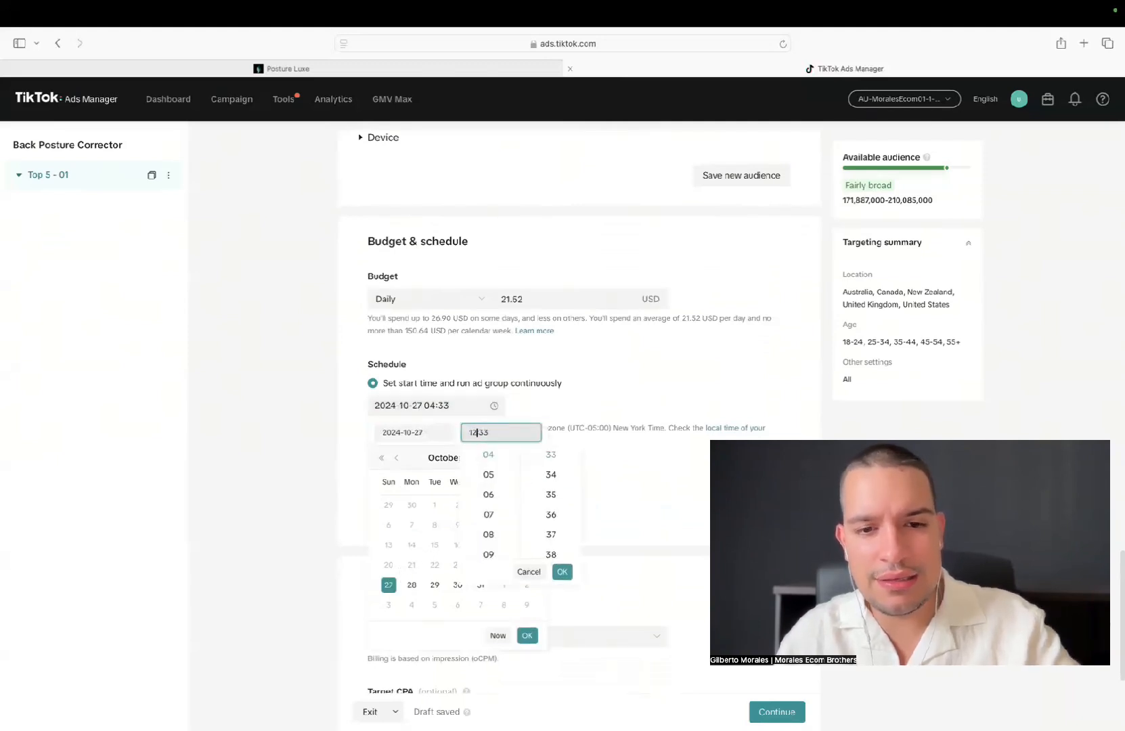
double_click(475, 432)
text(00)
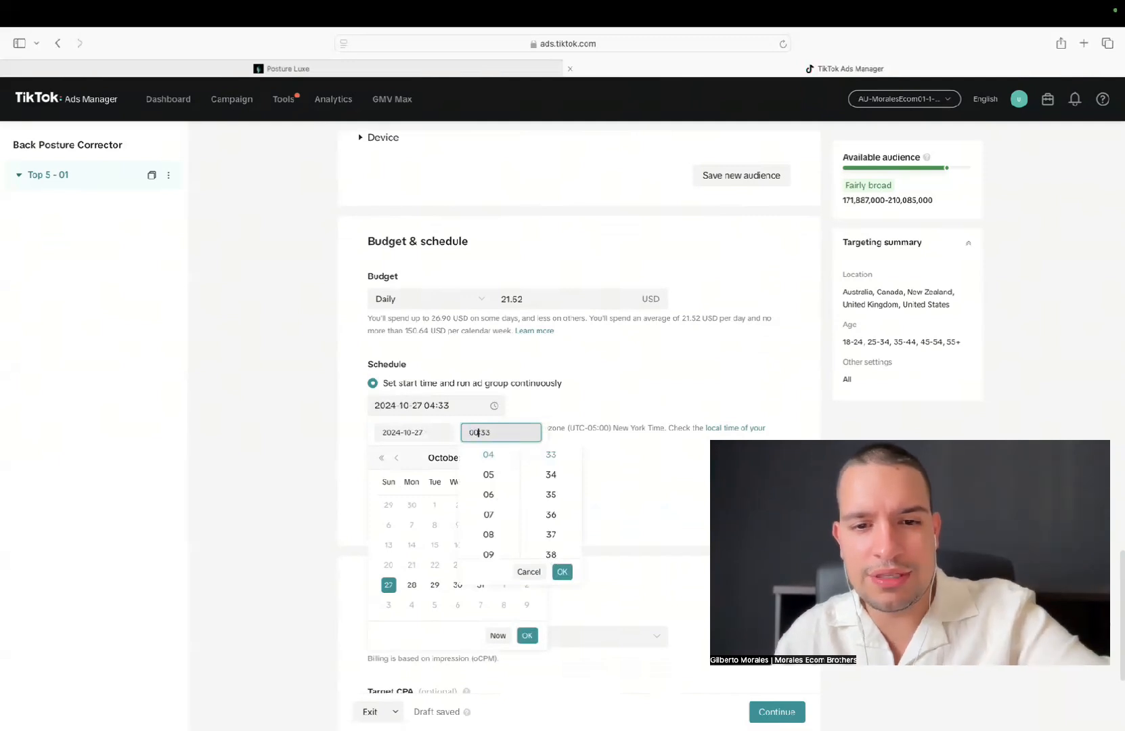
double_click(484, 434)
text(00)
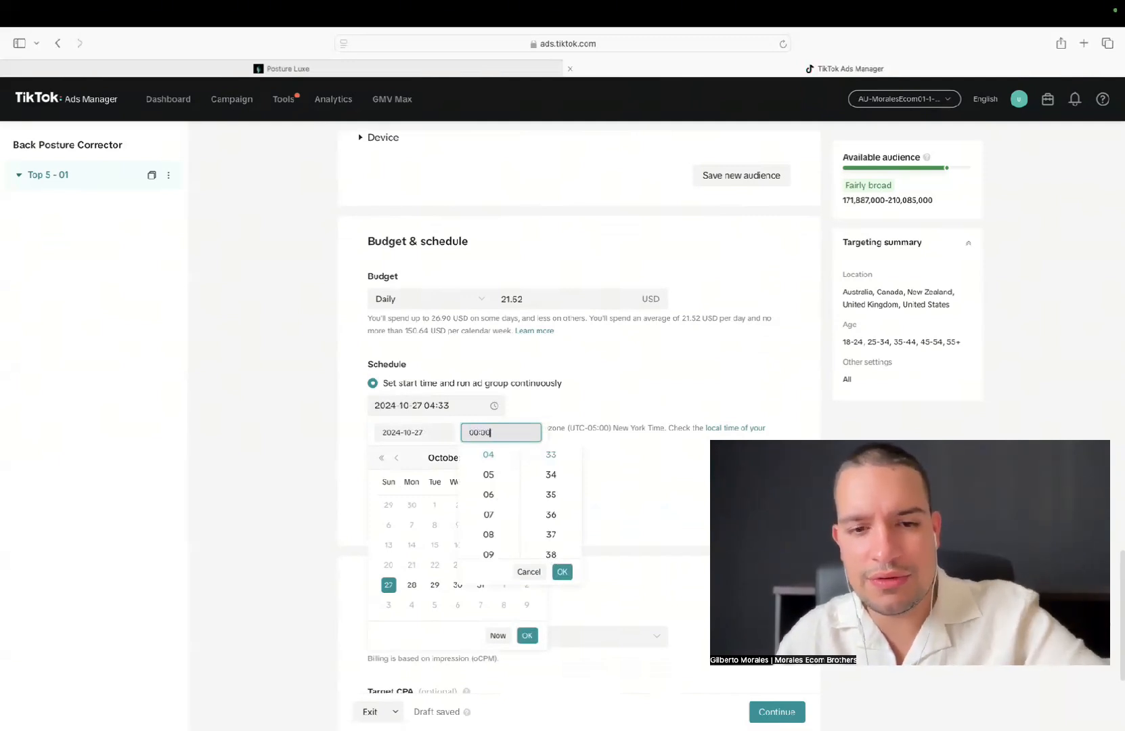
click(562, 572)
click(527, 636)
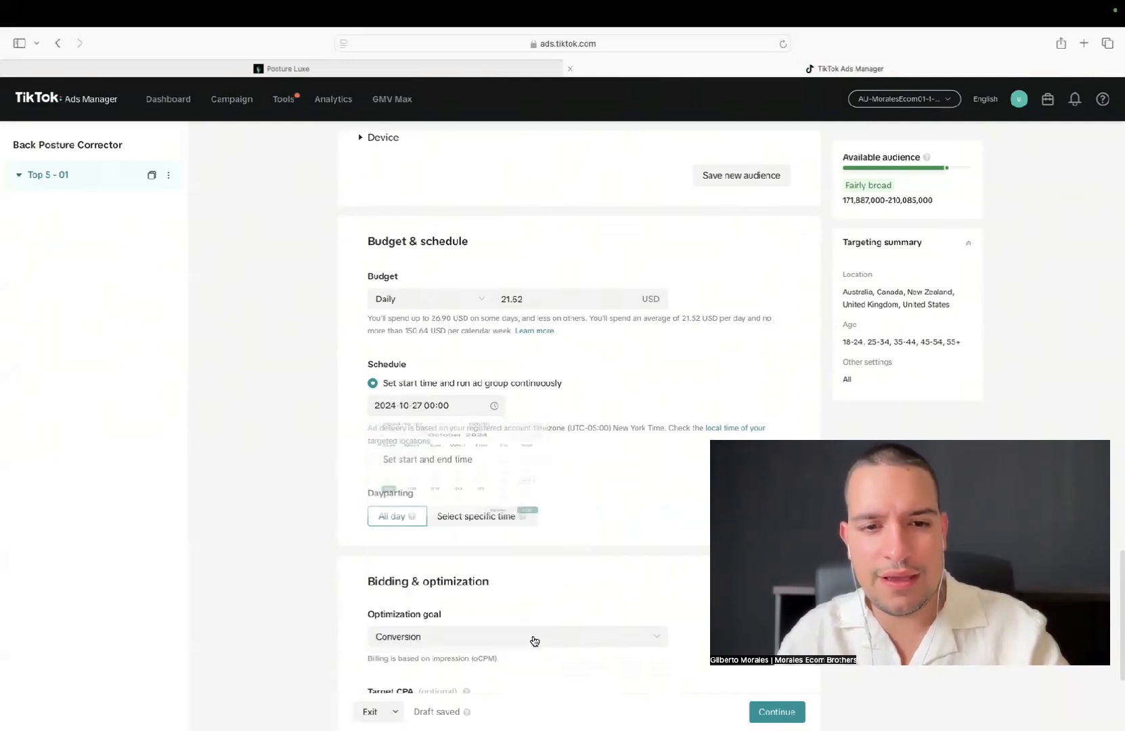
Keep the bidding and optimization settings without a target CPA, continue to the ad setup and turn on Smart Creative
scroll(259, 465, down, 4)
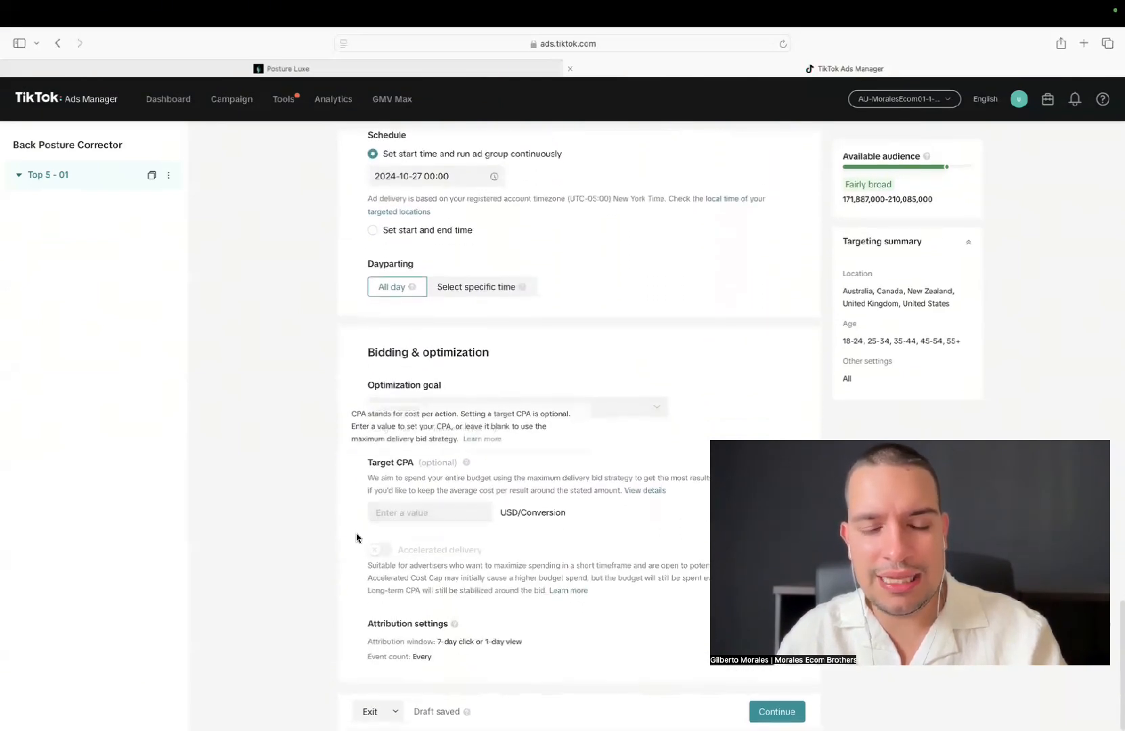
scroll(262, 524, up, 1)
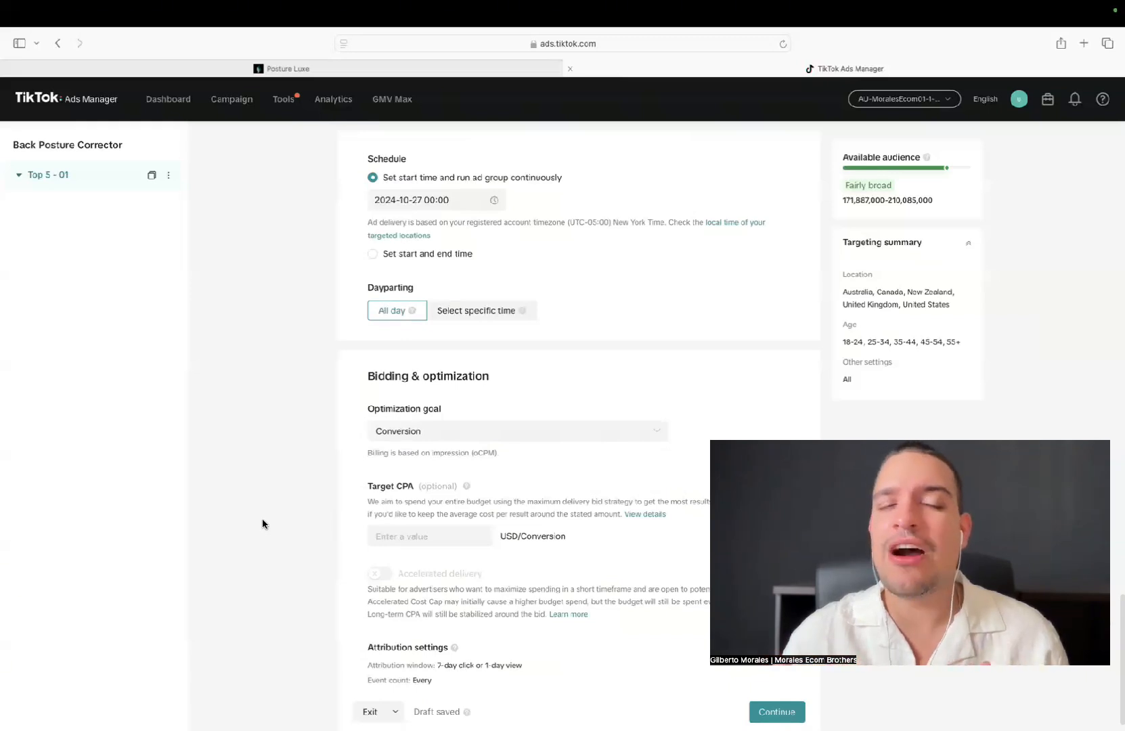
scroll(339, 528, down, 1)
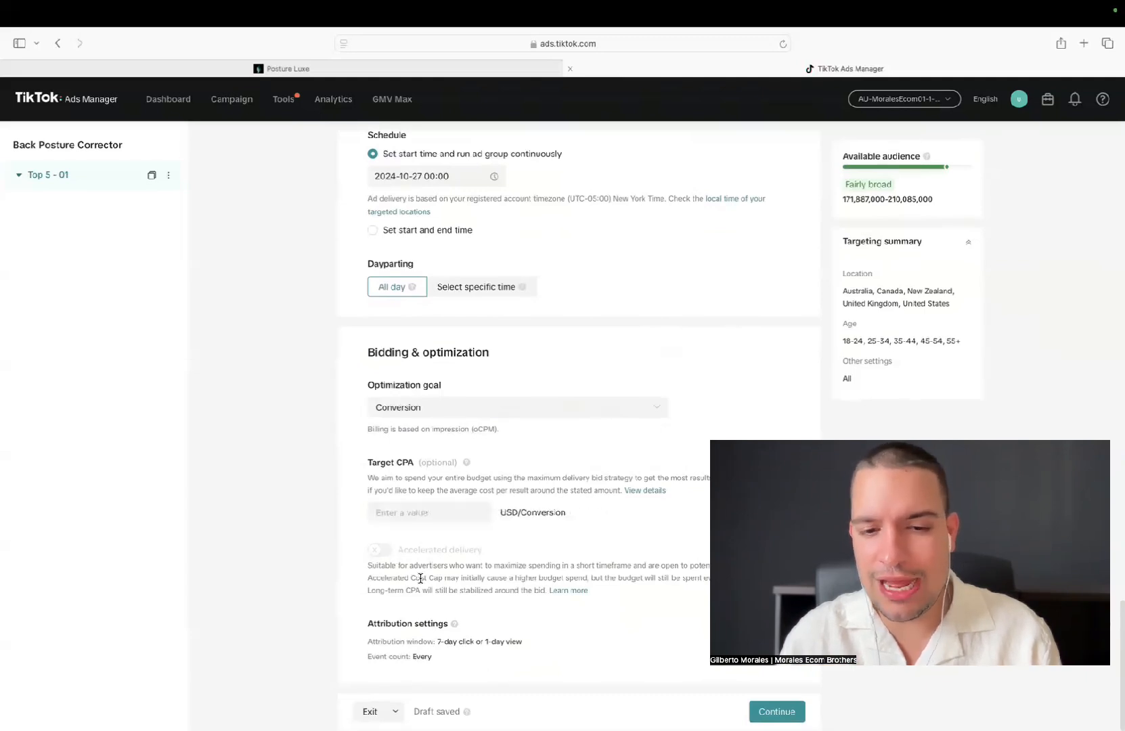
click(777, 712)
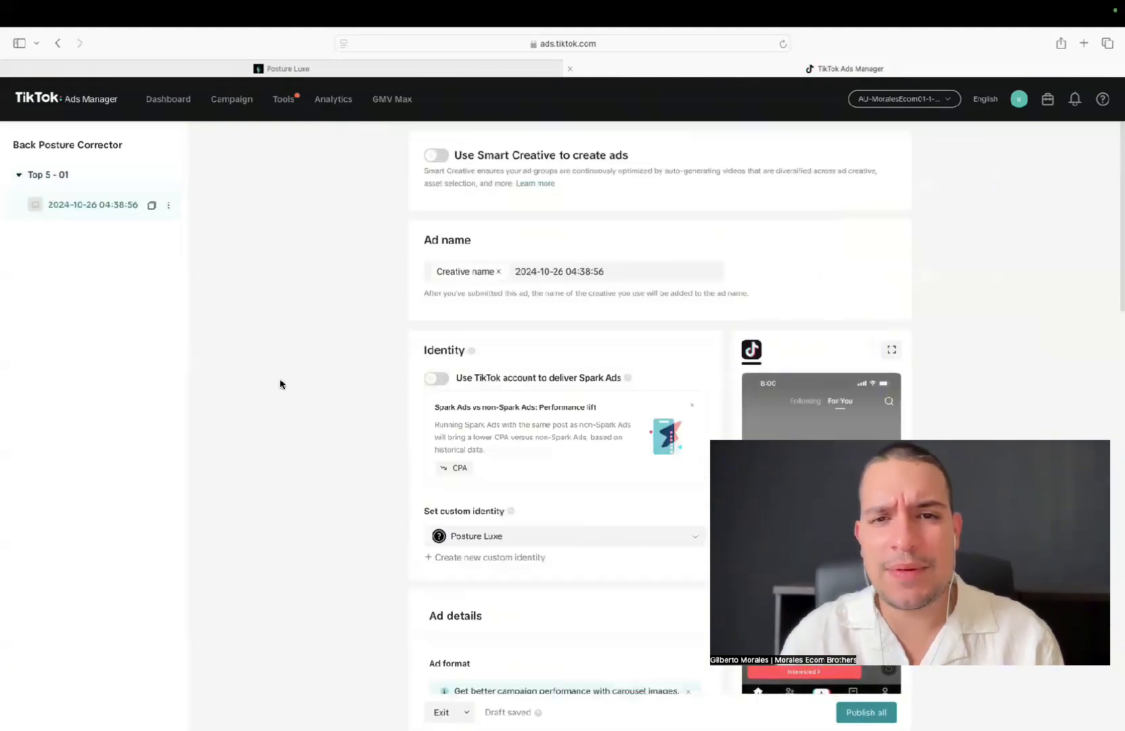
click(440, 155)
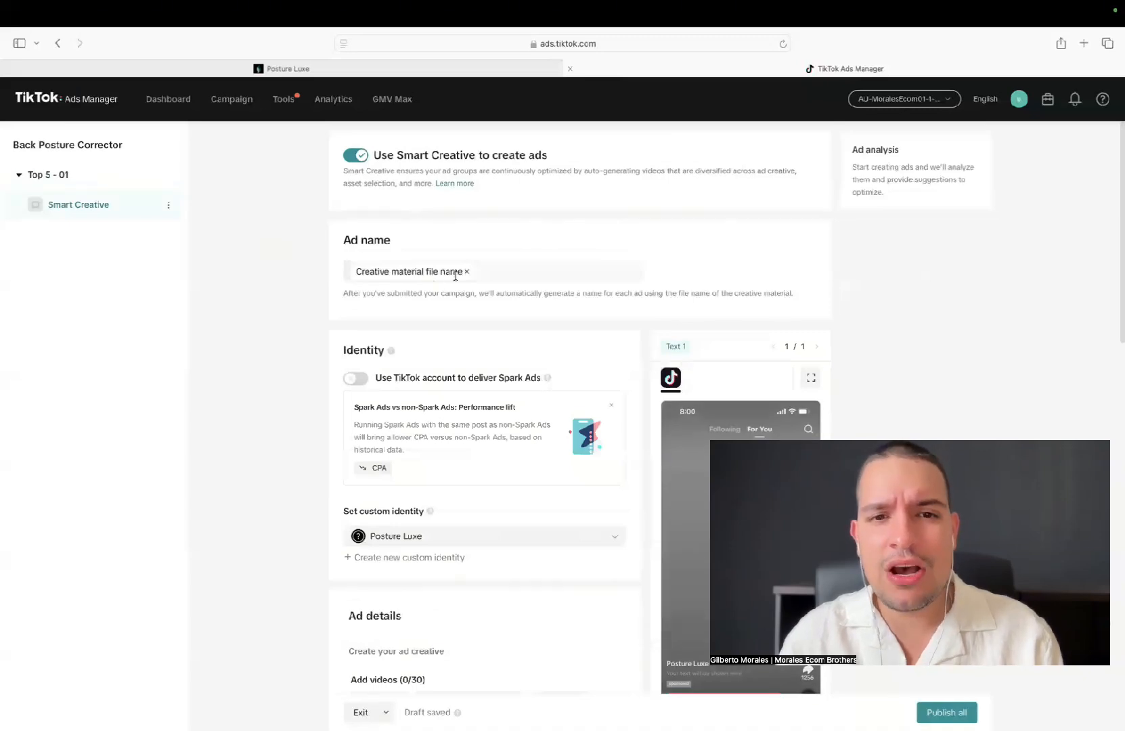
Remove the automatic creative file naming and set the ad name to "Creaties"
click(466, 272)
triple_click(420, 274)
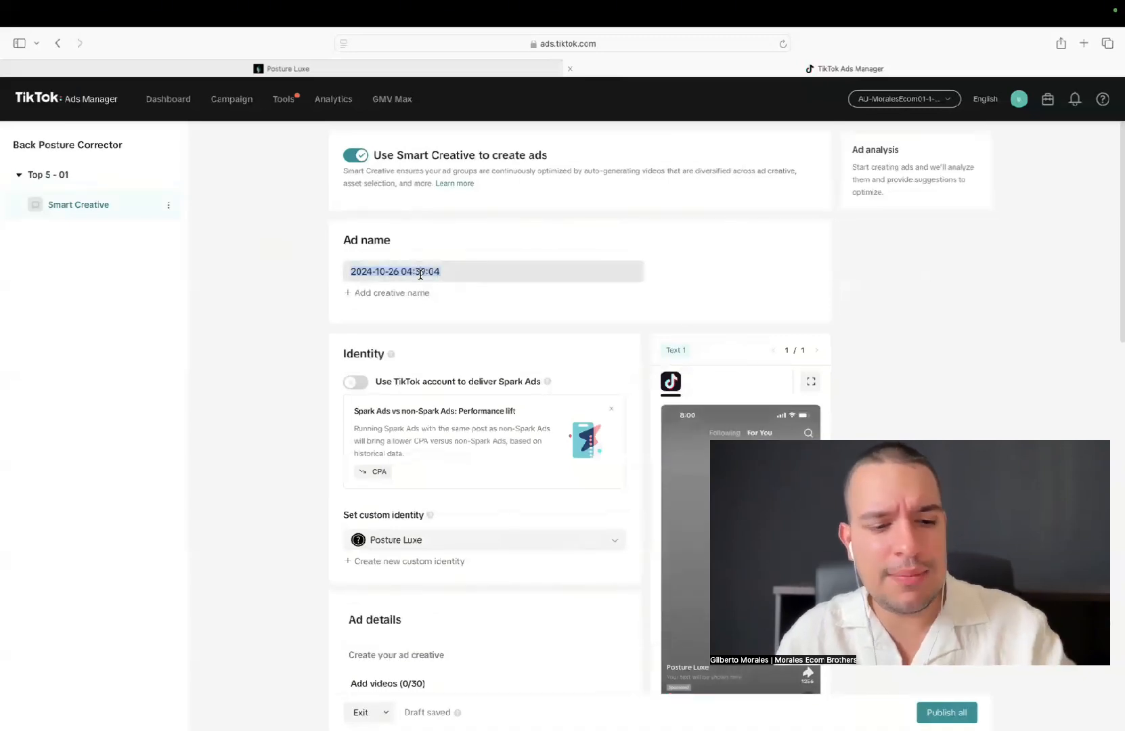
text(Creat)
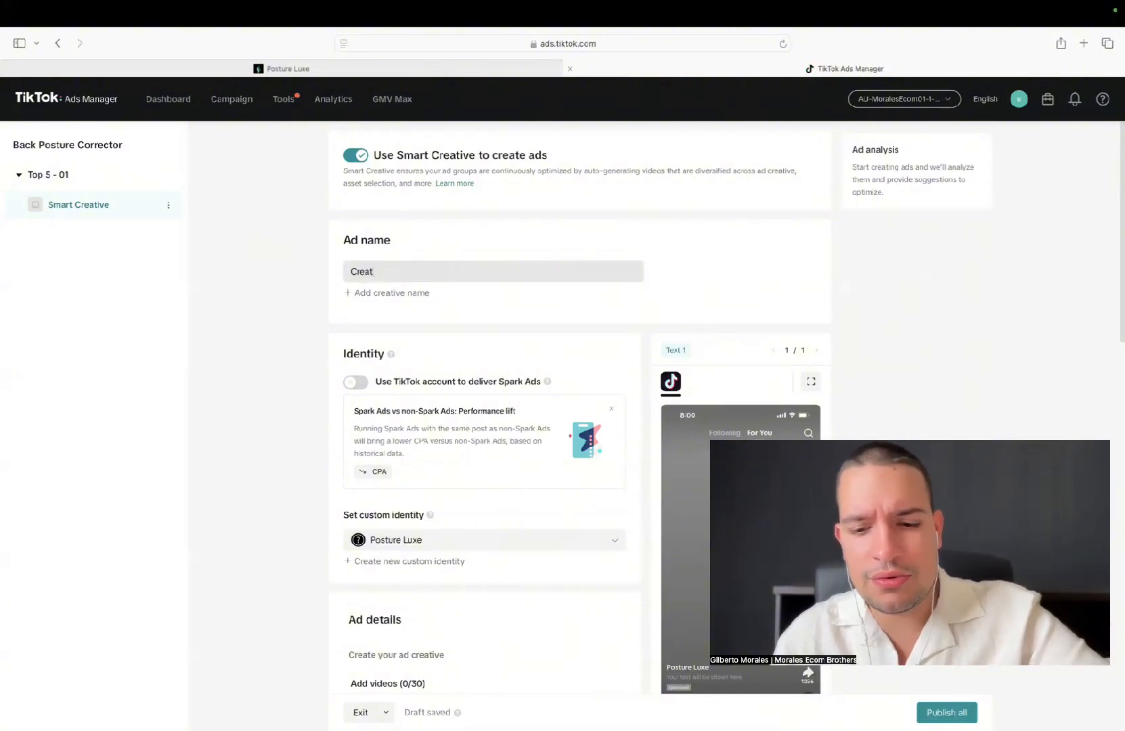
text(ies)
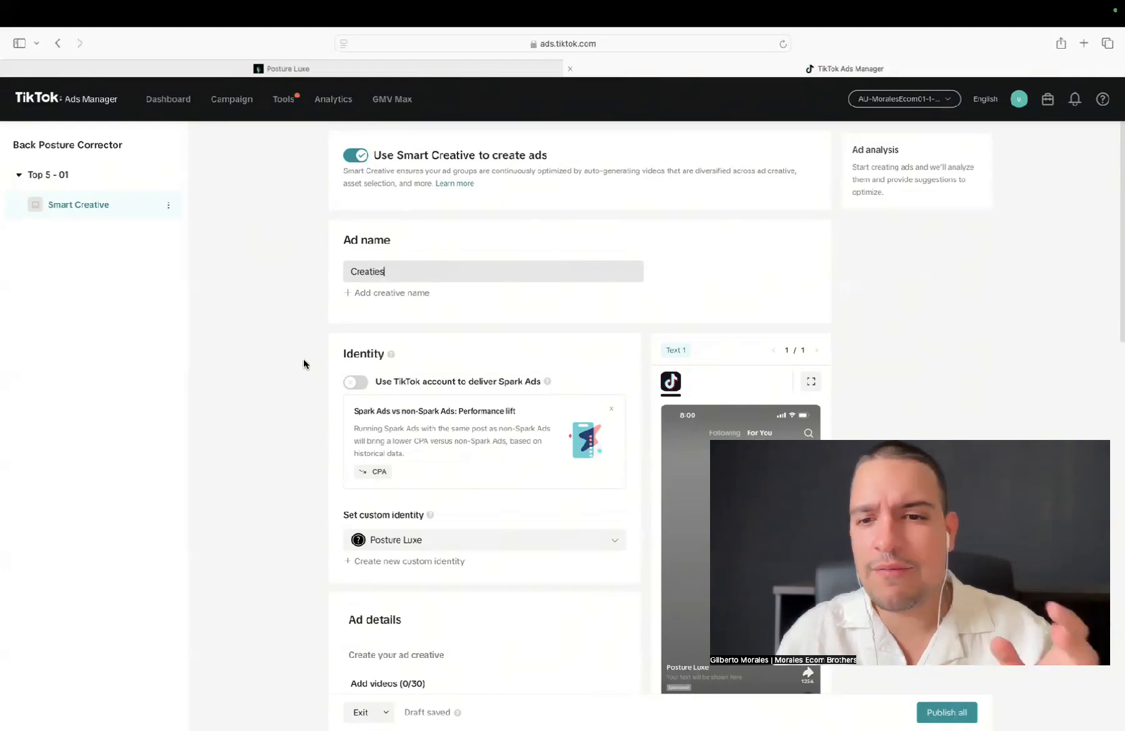
Check the Posture Luxe custom identity's details and keep it as the ad's identity without changes
scroll(303, 364, down, 1)
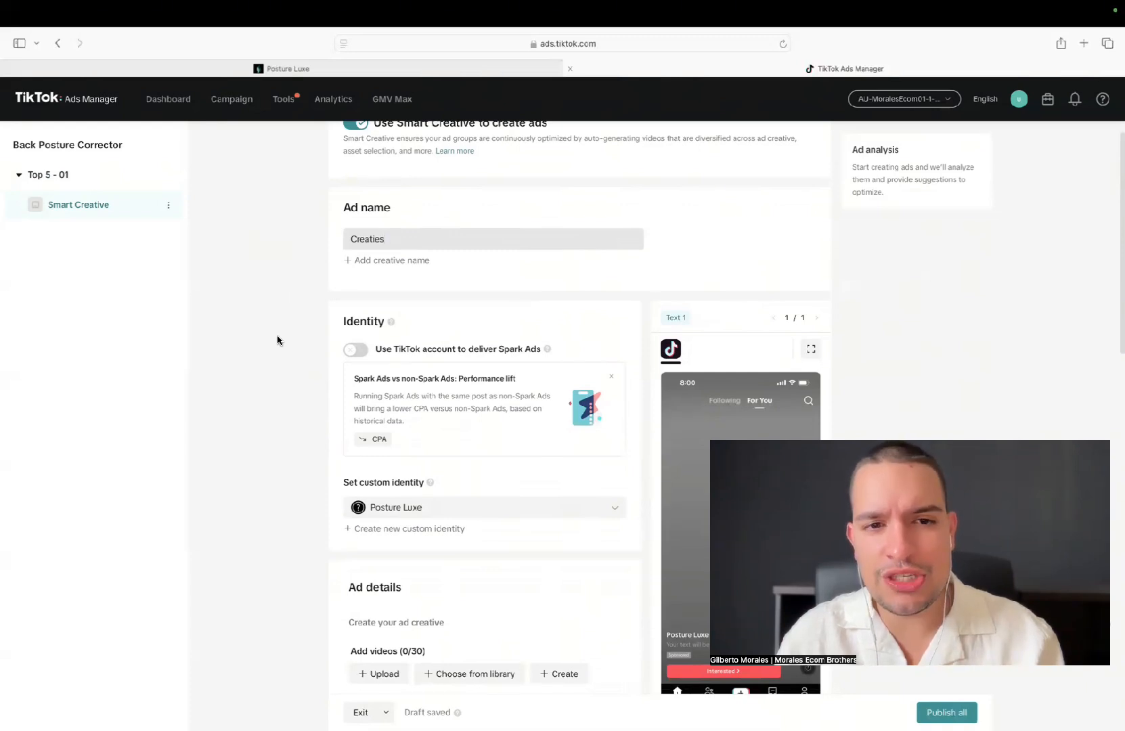
scroll(277, 337, down, 5)
click(381, 352)
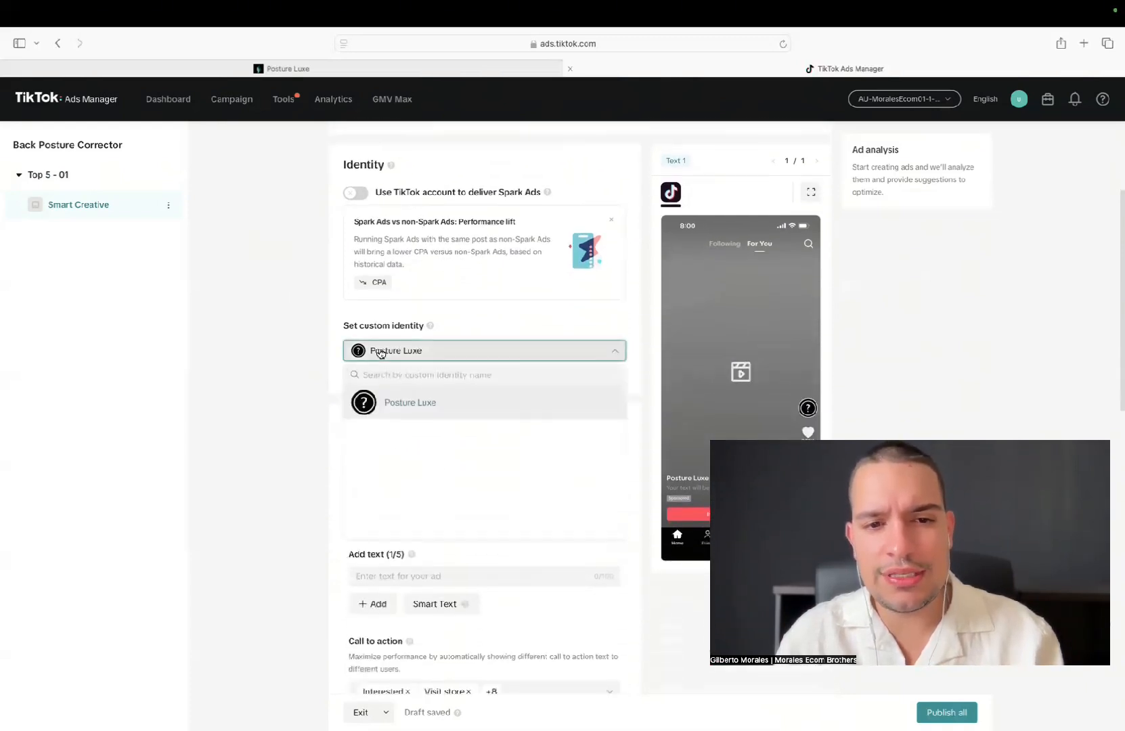
mouse_move(382, 406)
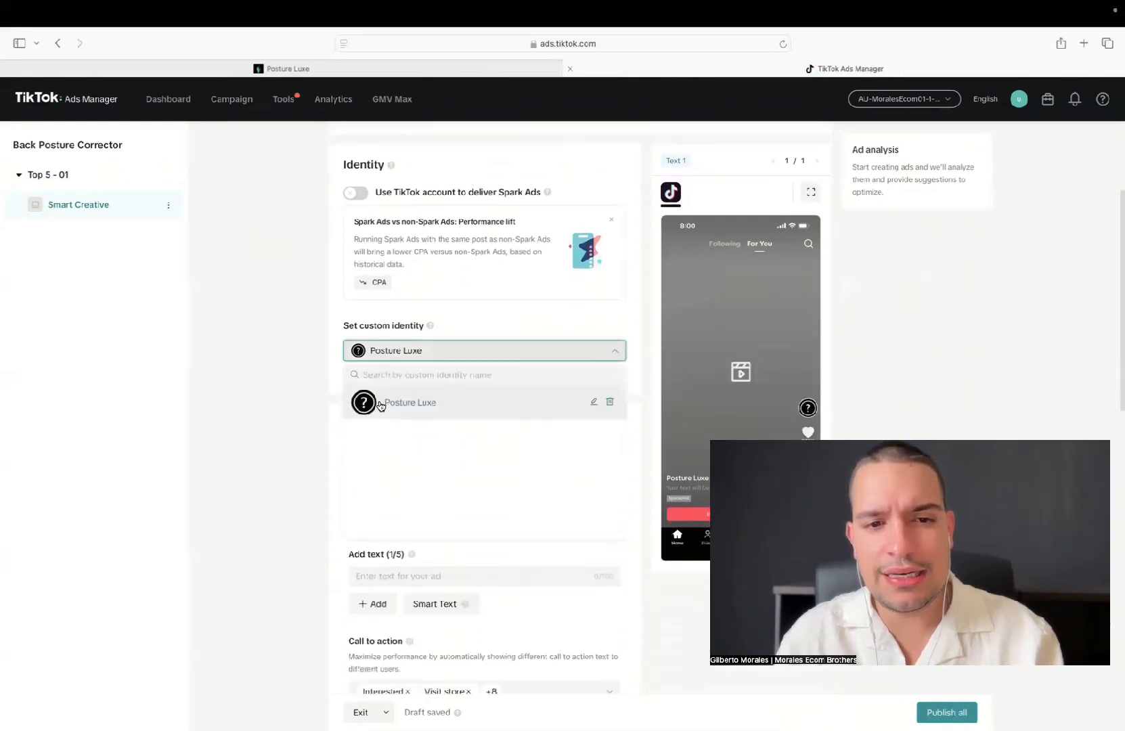
click(594, 402)
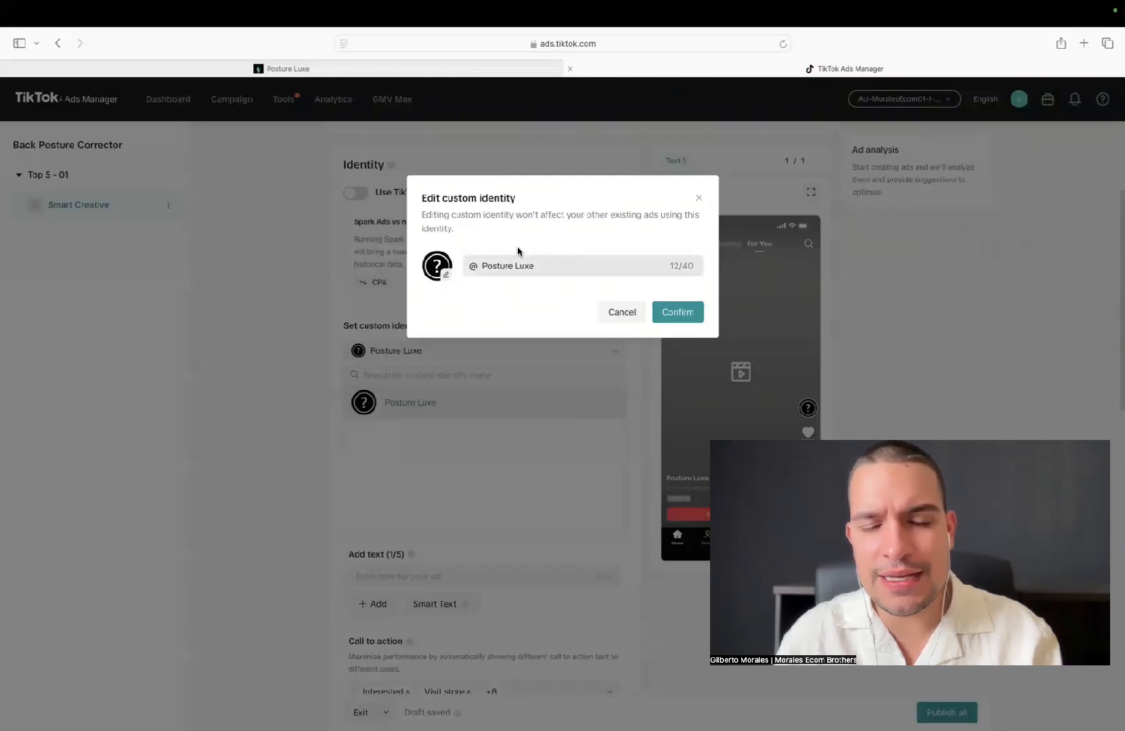
click(654, 317)
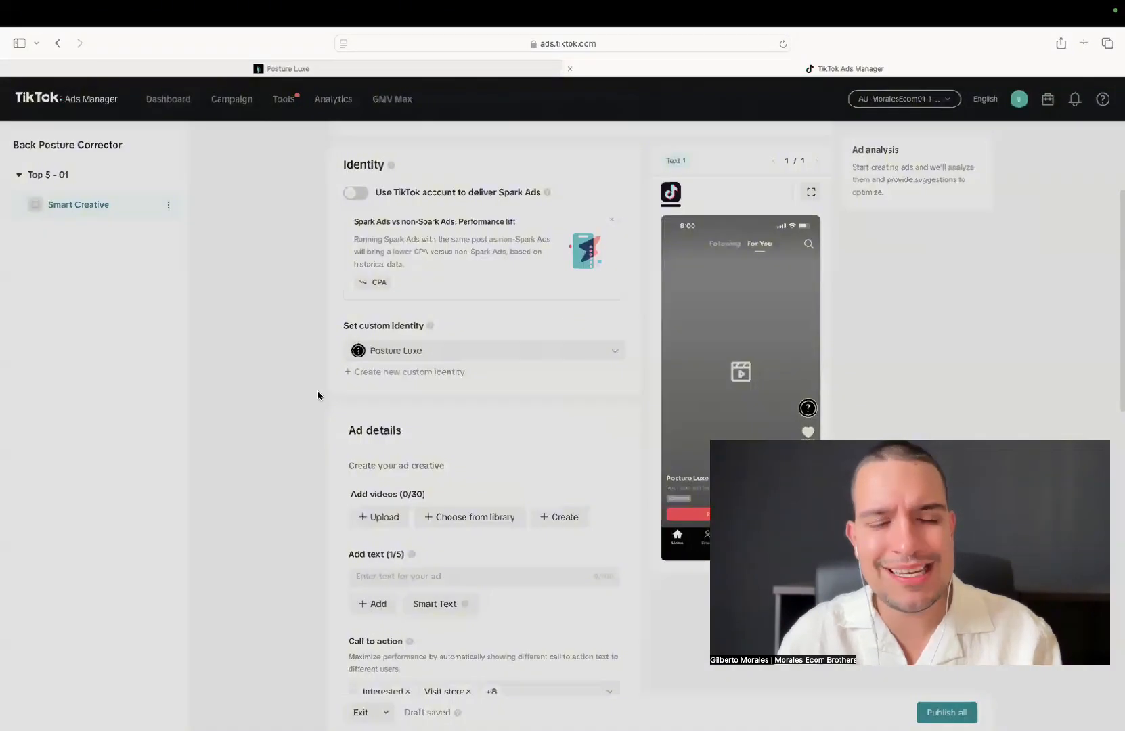
scroll(391, 281, down, 1)
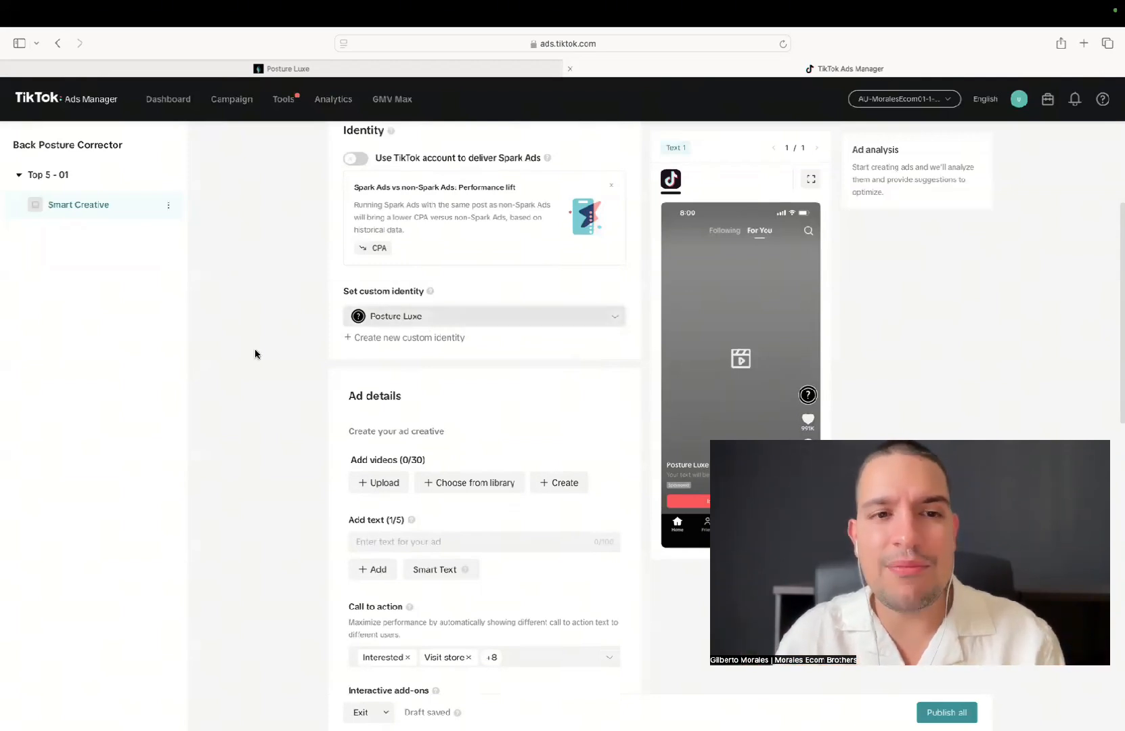
scroll(257, 354, down, 1)
click(376, 268)
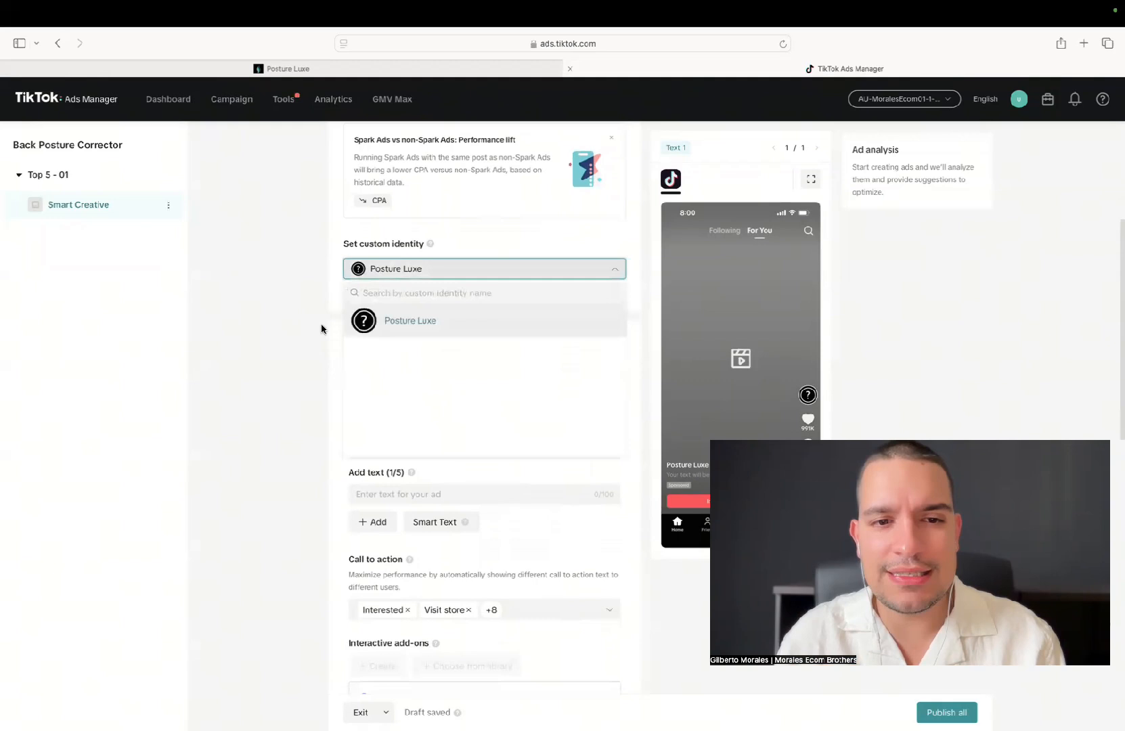
click(269, 298)
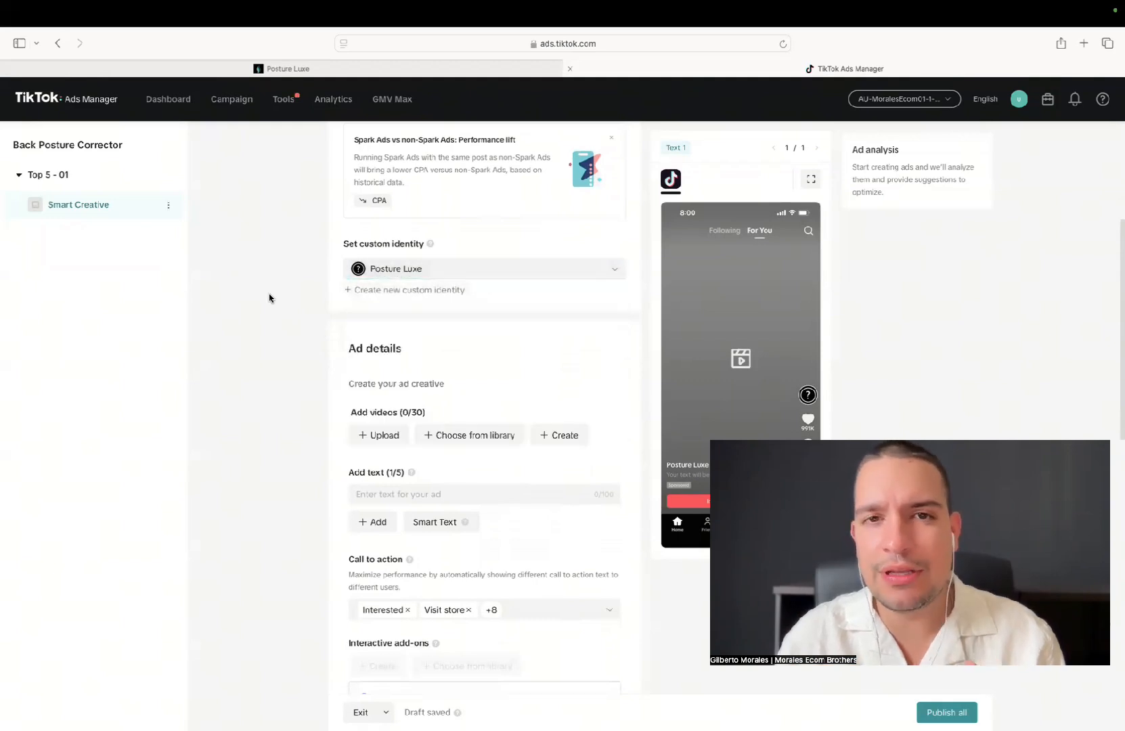
Upload CREA 01.mp4, CREA 02.mp4, CREA 03.mp4 and CREA 04.mp4 from the Desktop as the ad's videos
scroll(270, 297, down, 4)
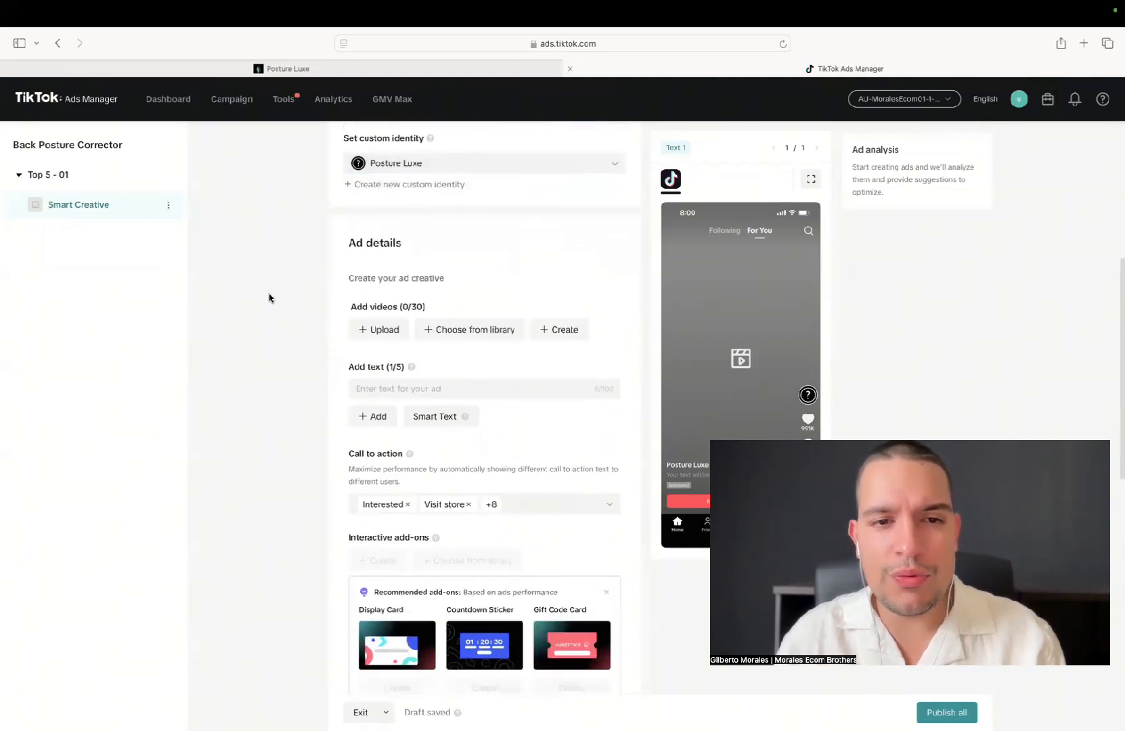
click(365, 275)
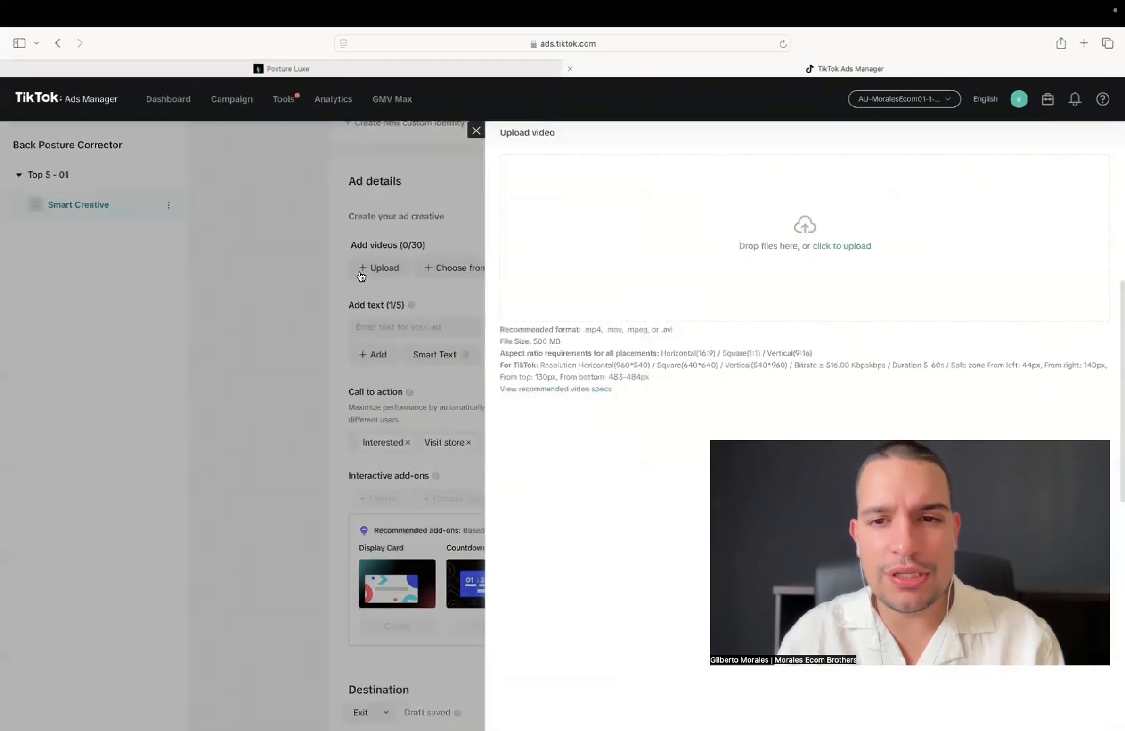
click(843, 256)
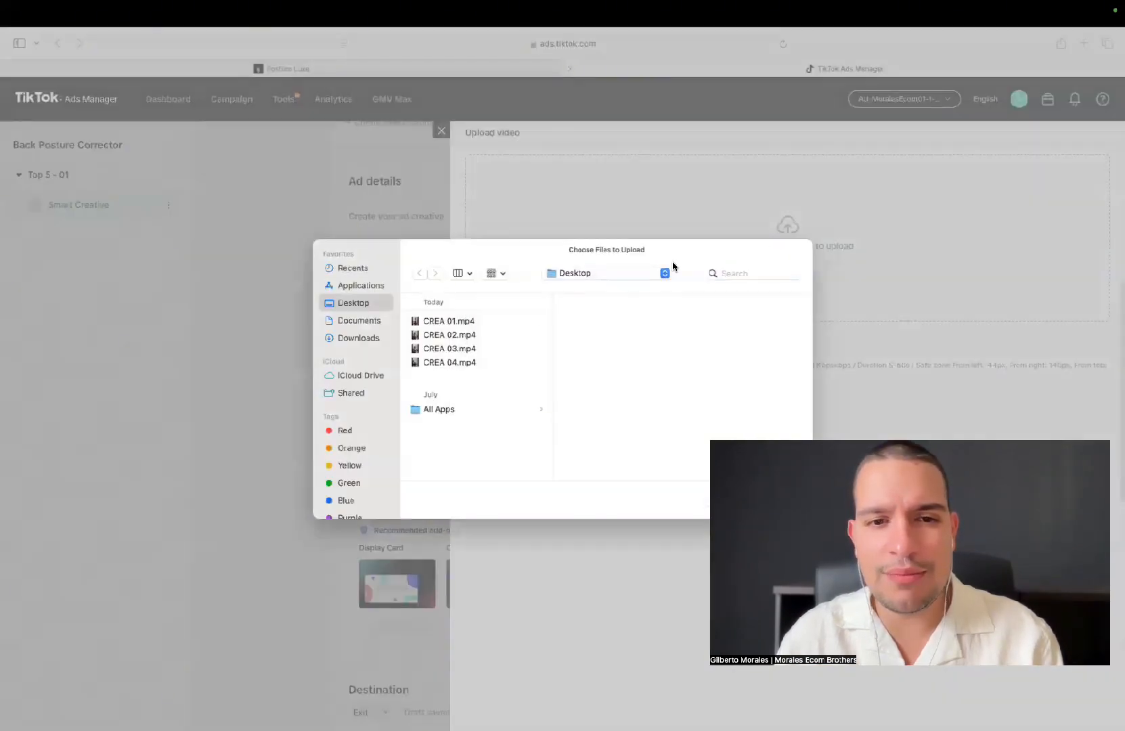
drag(487, 323, 484, 363)
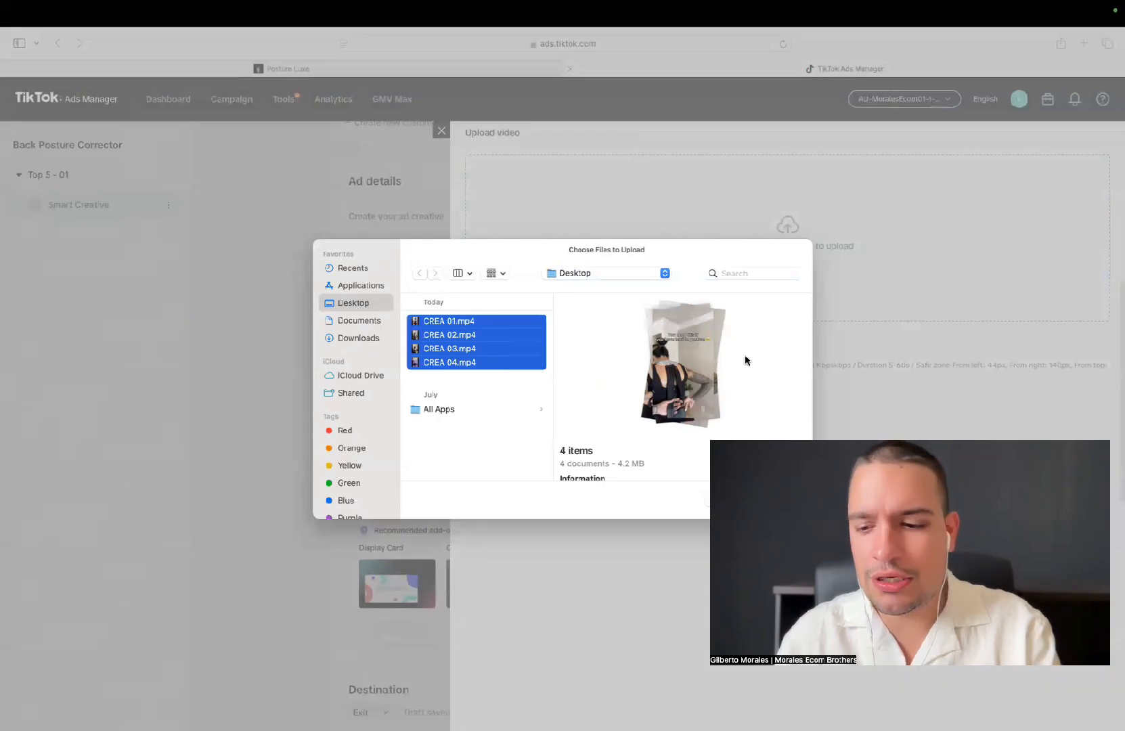
key(Return)
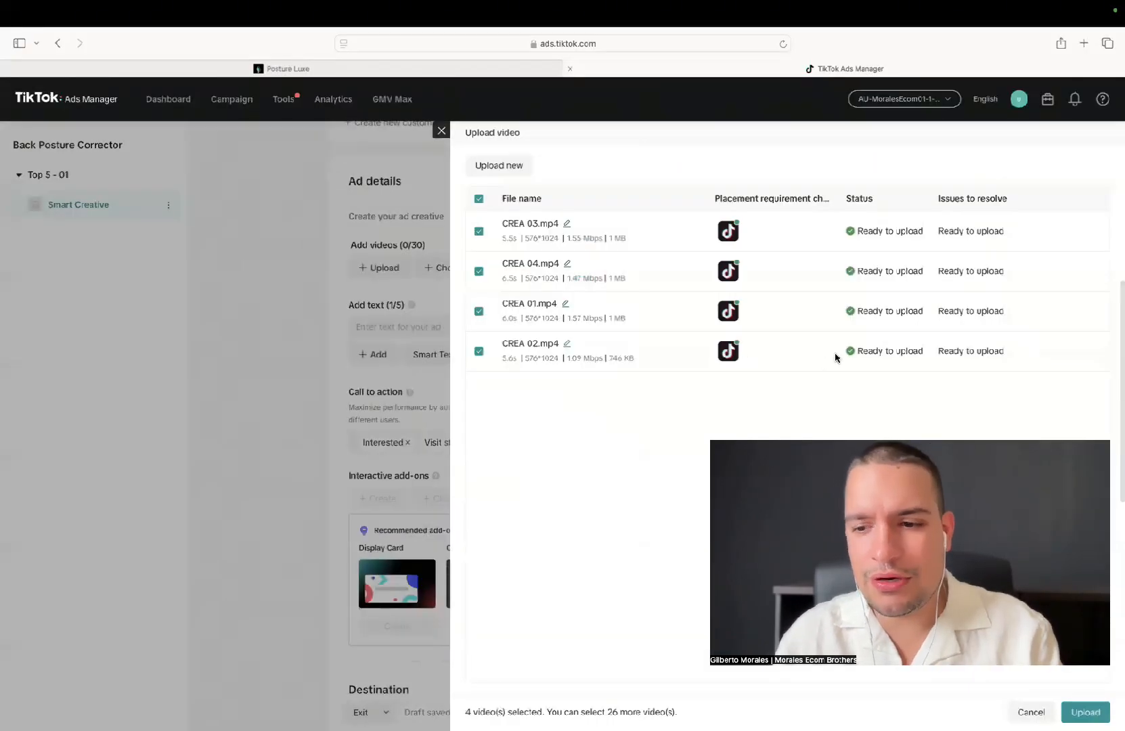
click(1067, 710)
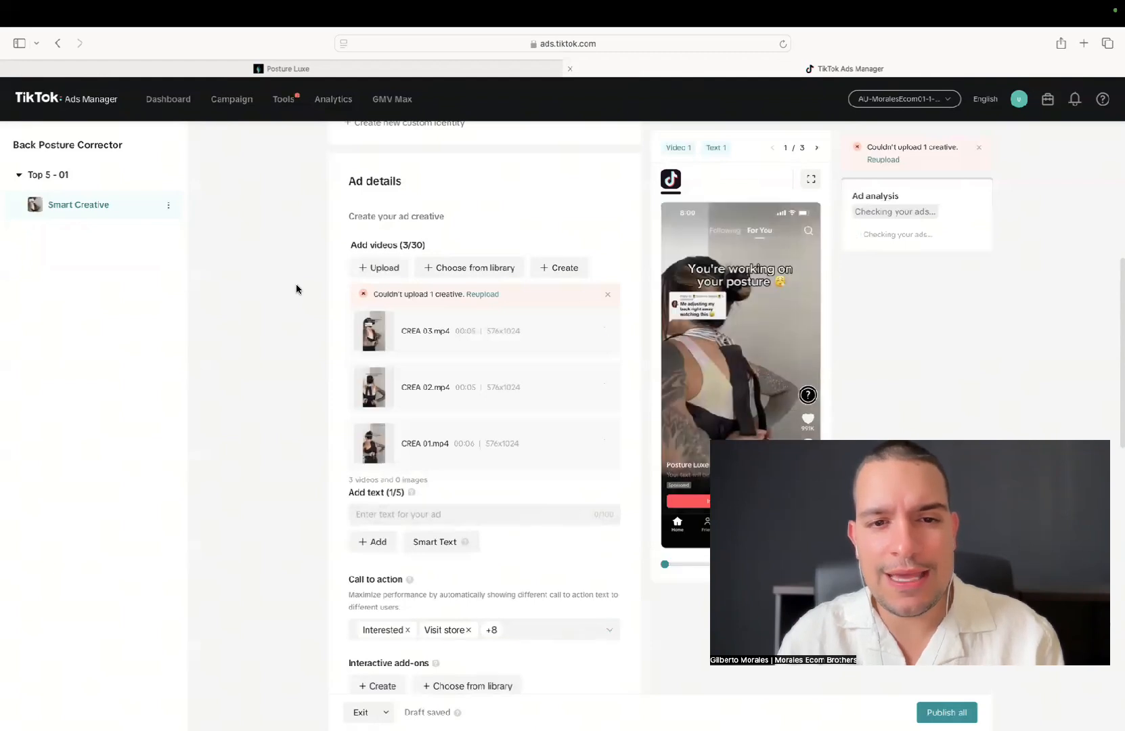
Dismiss the upload failure and creative issue notices above the ad's video list
scroll(296, 289, down, 1)
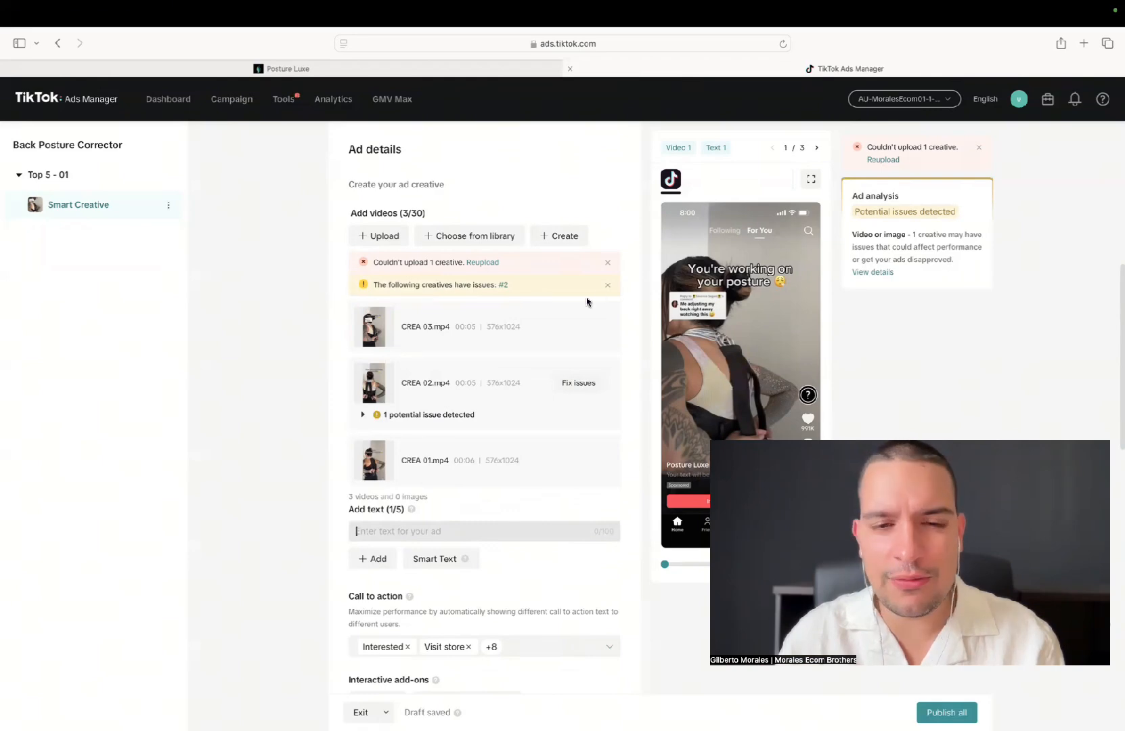
click(606, 265)
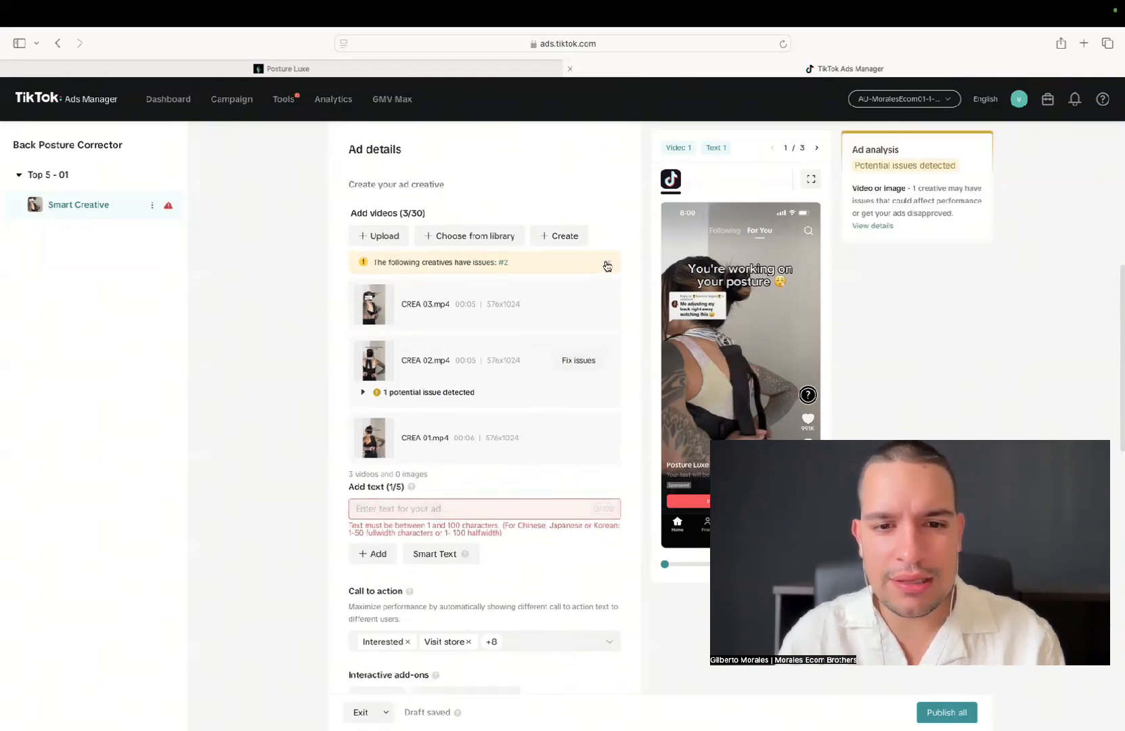
click(606, 264)
Review the potential issue flagged on CREA 02.mp4 and delete that video from the ad
click(364, 365)
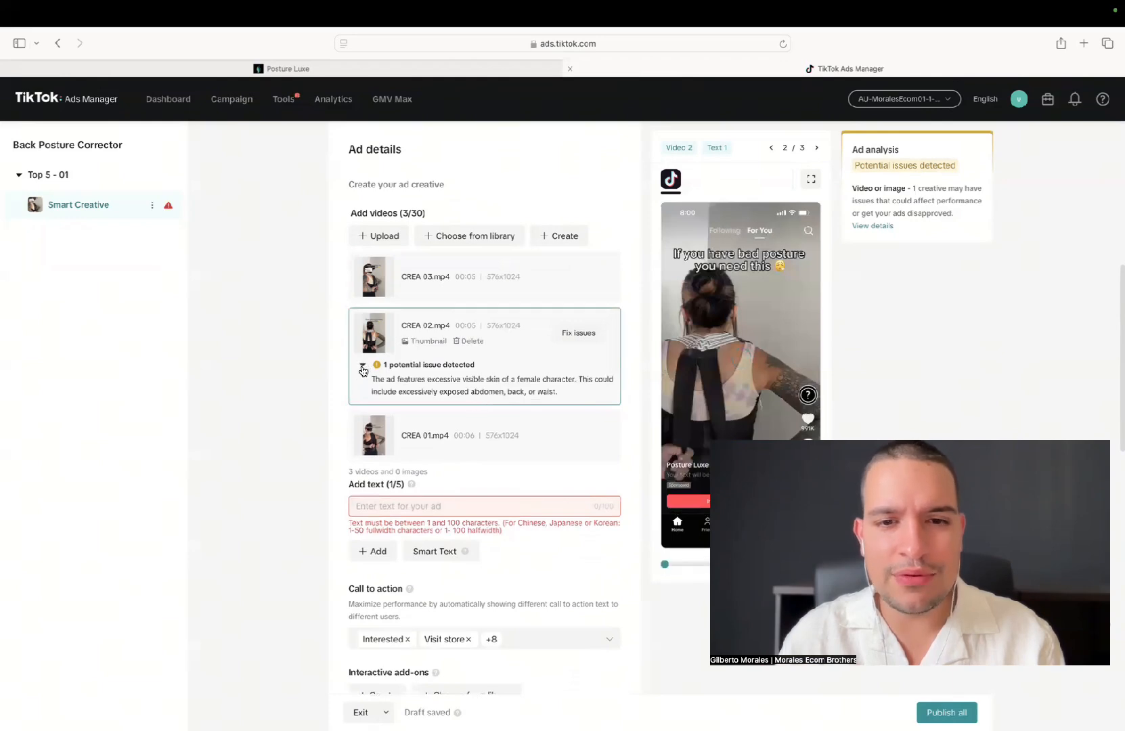
click(363, 365)
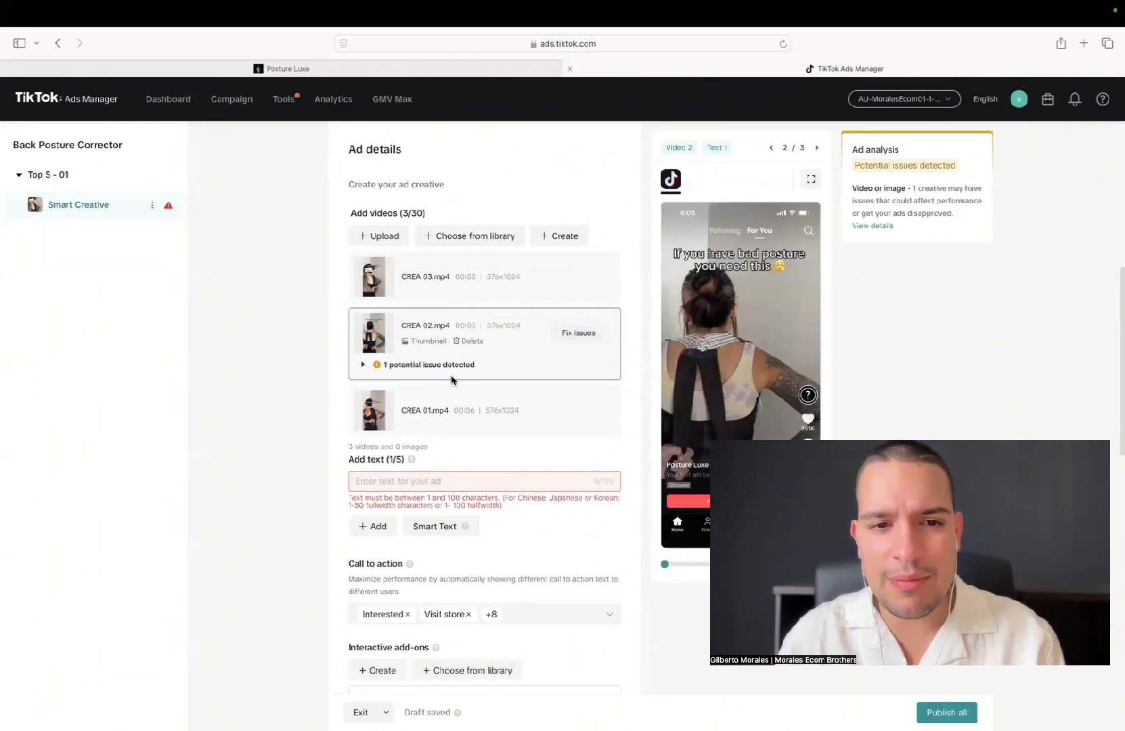
click(469, 341)
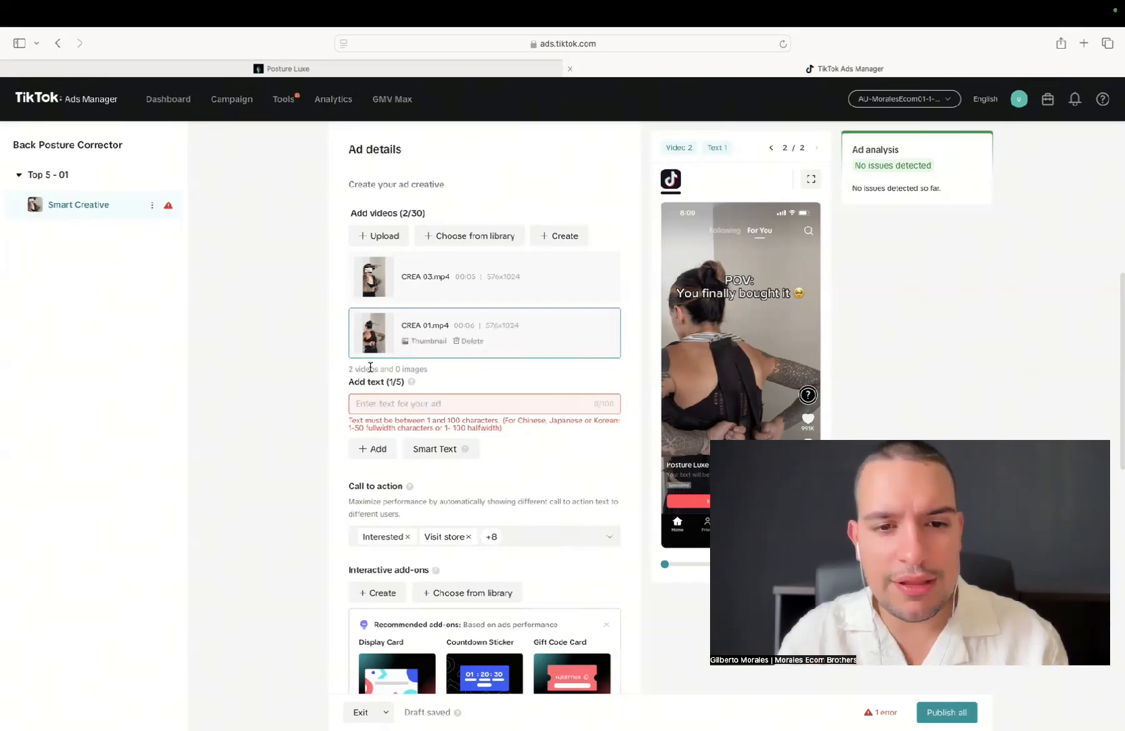
Enter "50% limited time only!" as the first ad text
click(384, 404)
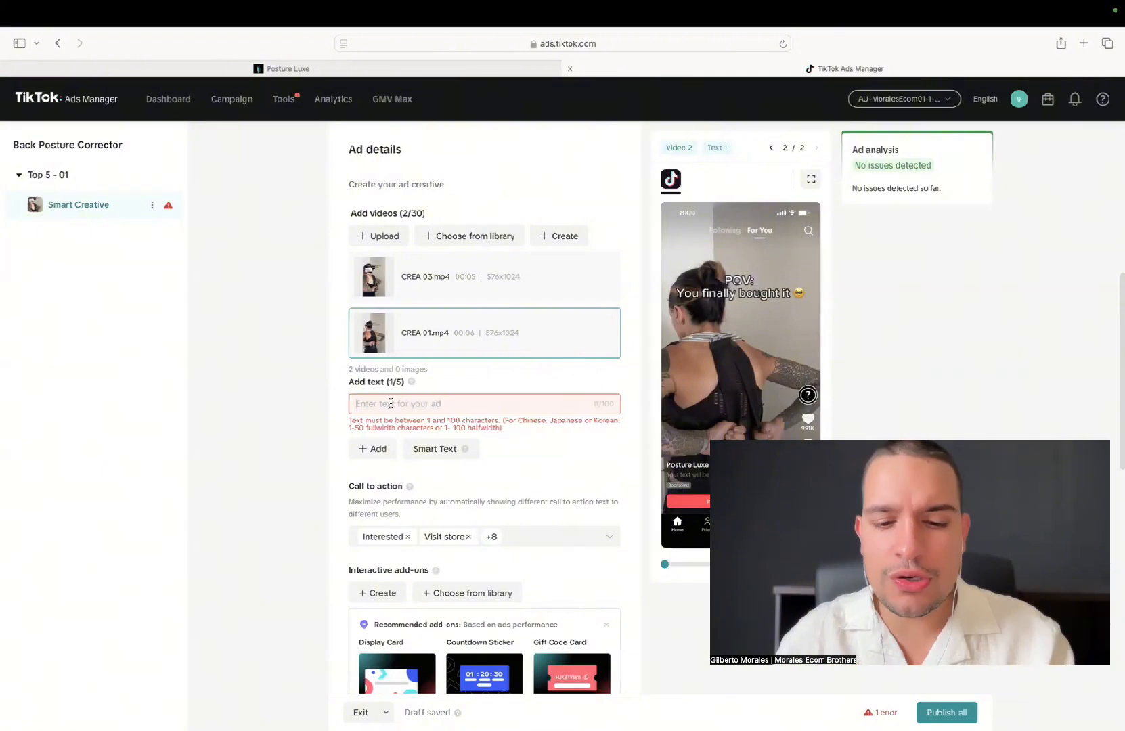
text(50% limit)
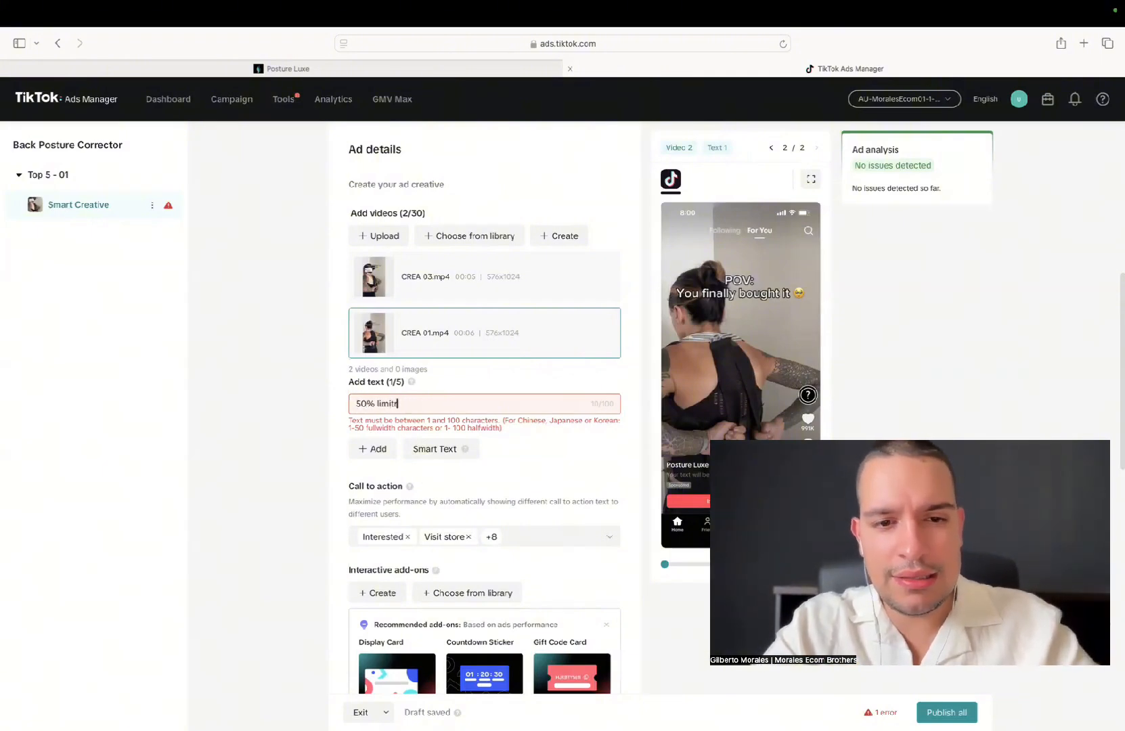
text(ed time only!)
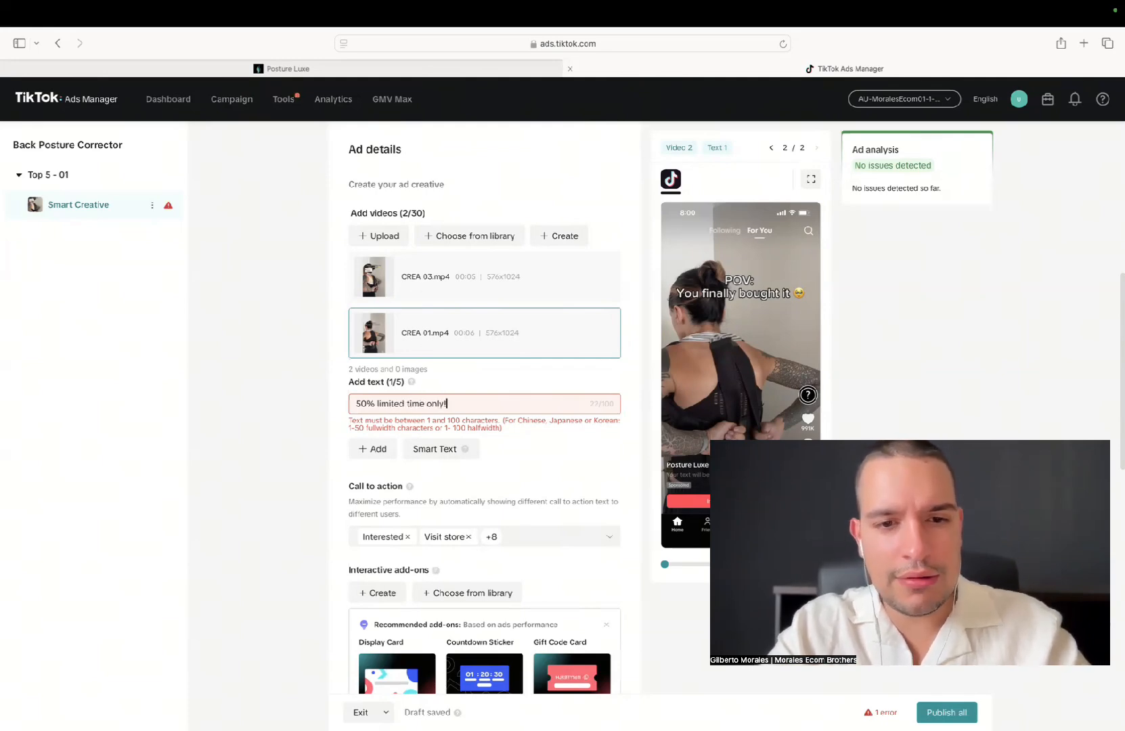
Add a second ad text, "Get yours now! 50% OFF!", and replace it with the suggested "Enjoy it now! 50% discount!"
click(374, 449)
text(gets your)
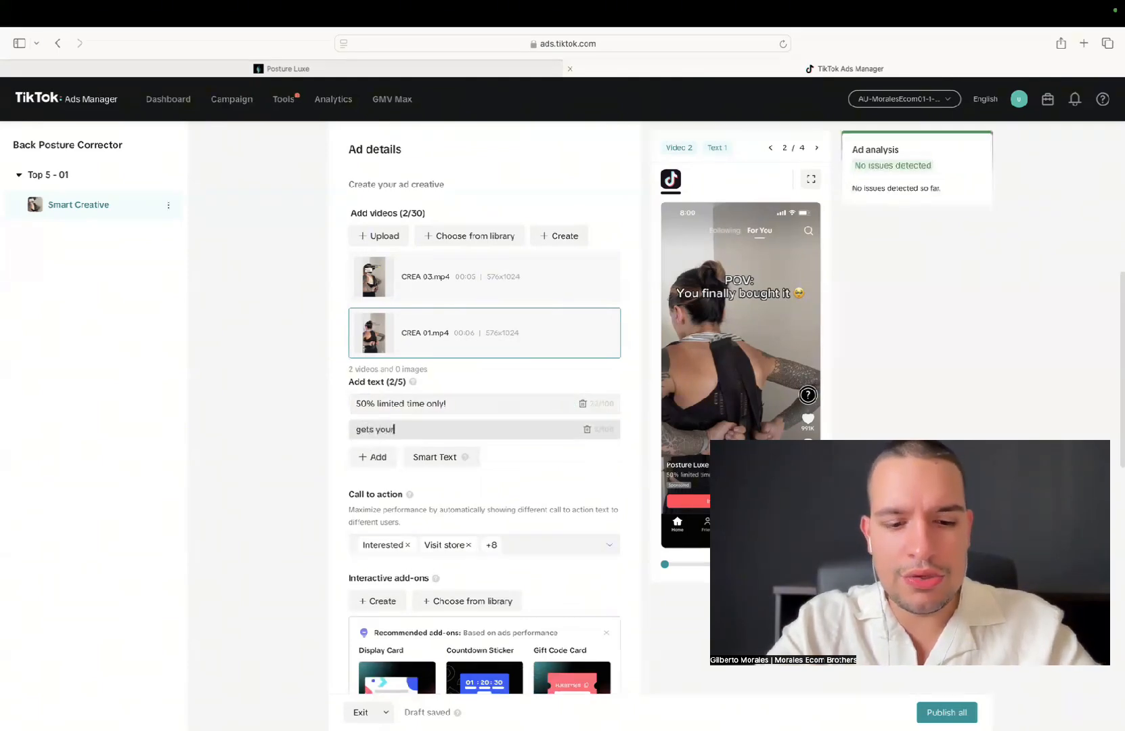
key(BackSpace)
key(BackSpace)
key(BackSpace)
key(BackSpace)
key(BackSpace)
key(BackSpace)
key(BackSpace)
key(BackSpace)
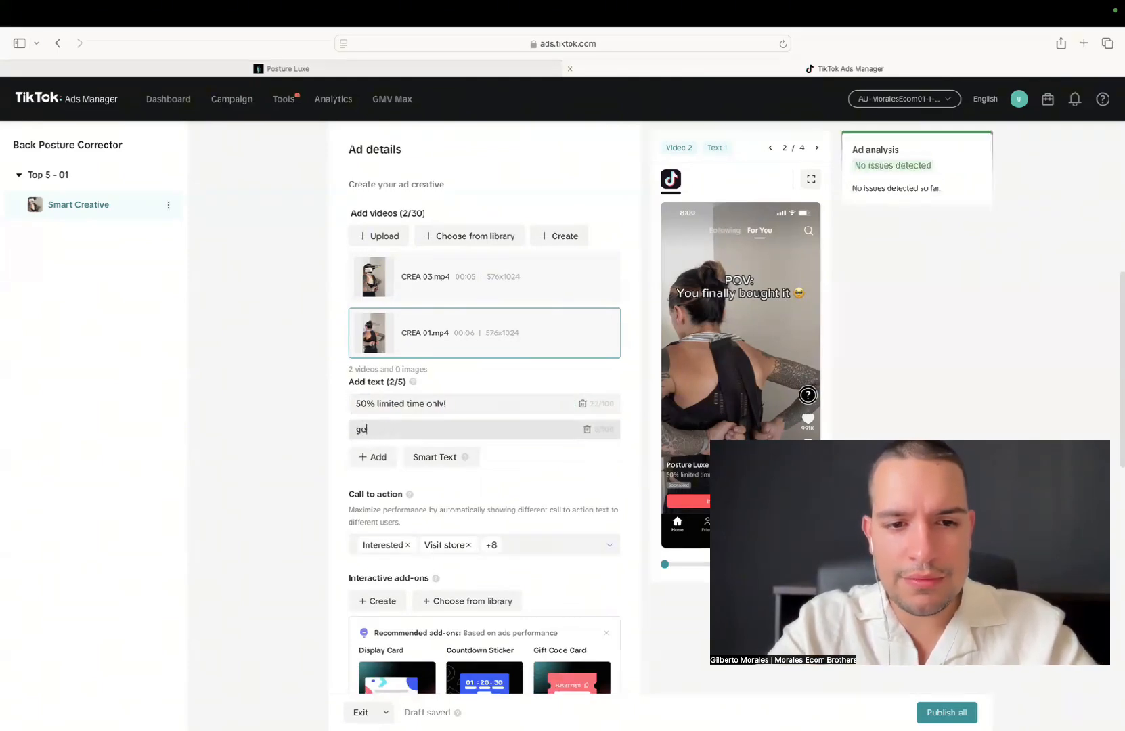
text(Get yours now )
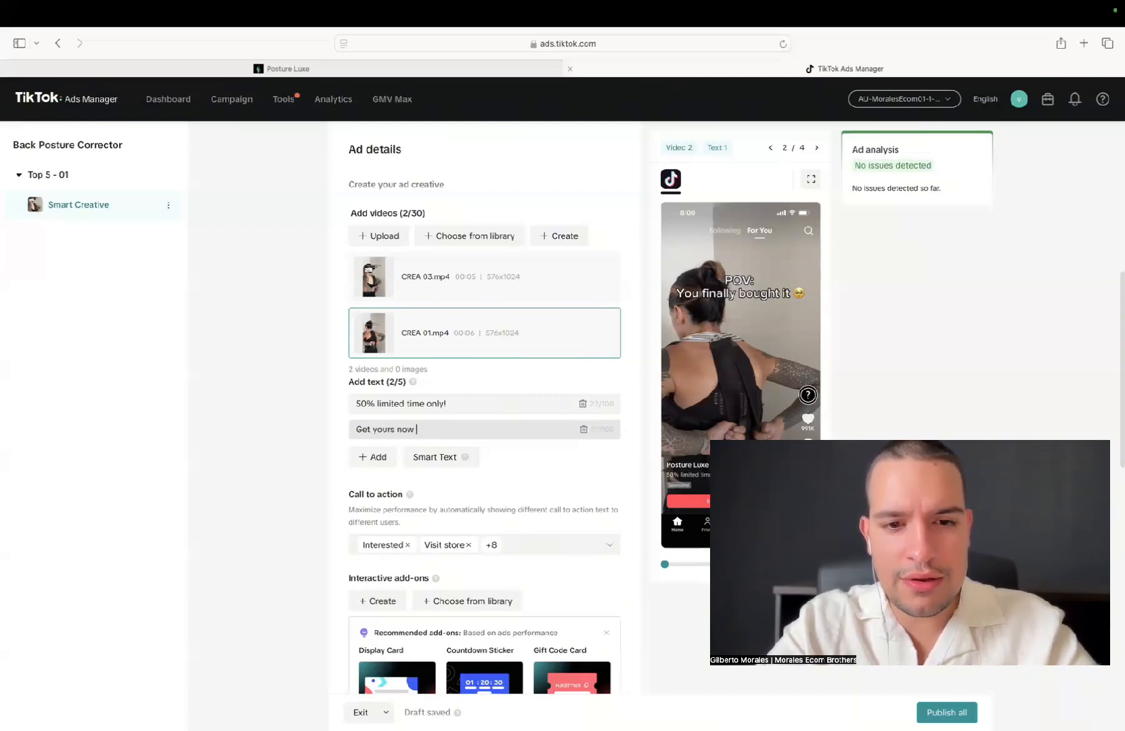
text(!)
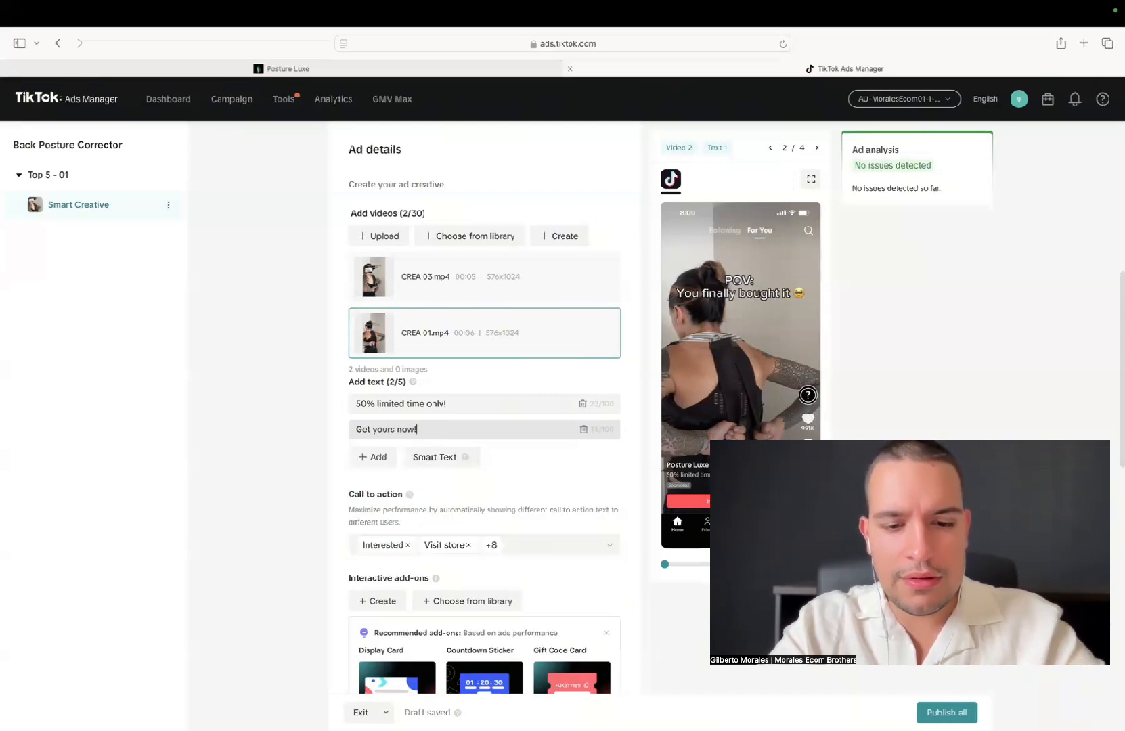
text( 50% Off)
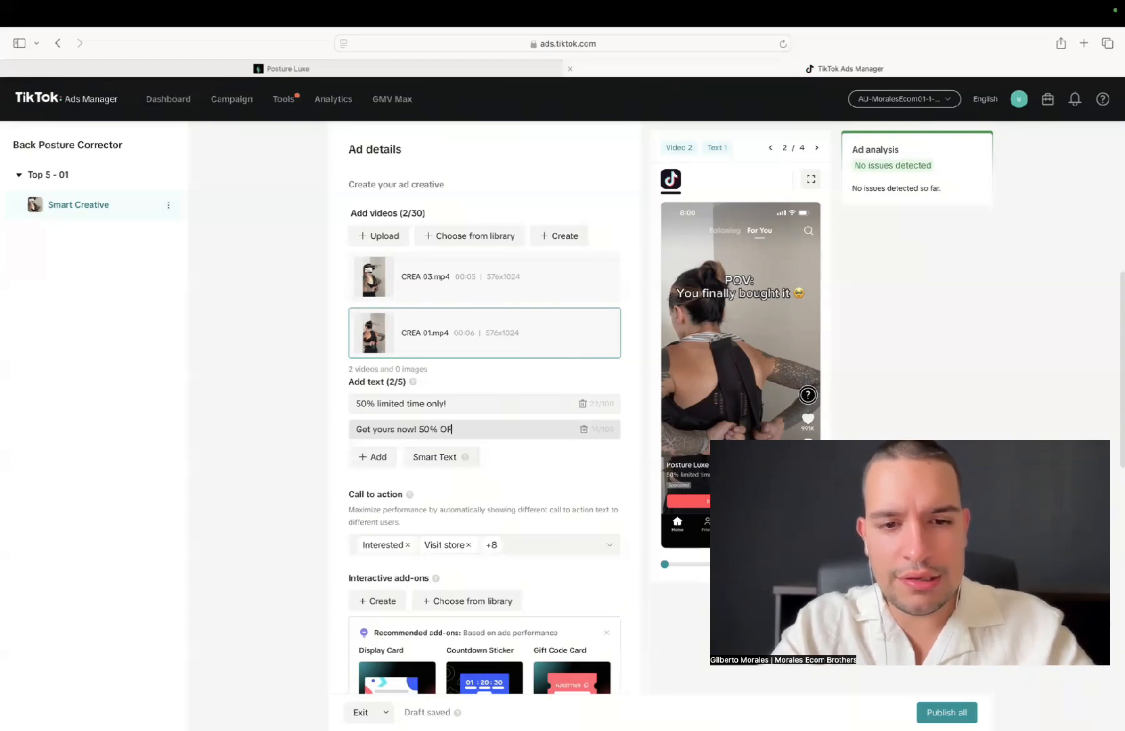
key(BackSpace)
text(FF!)
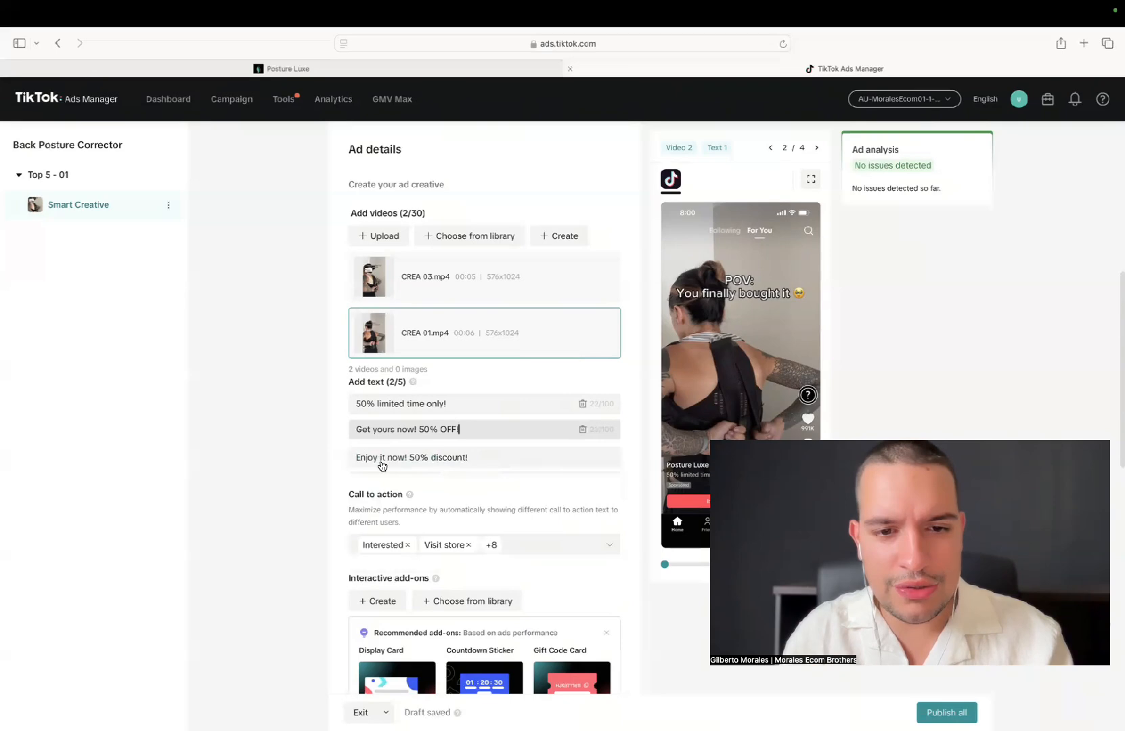
click(402, 463)
Add a third ad text reading "Limited Time 50% OFF!"
click(372, 456)
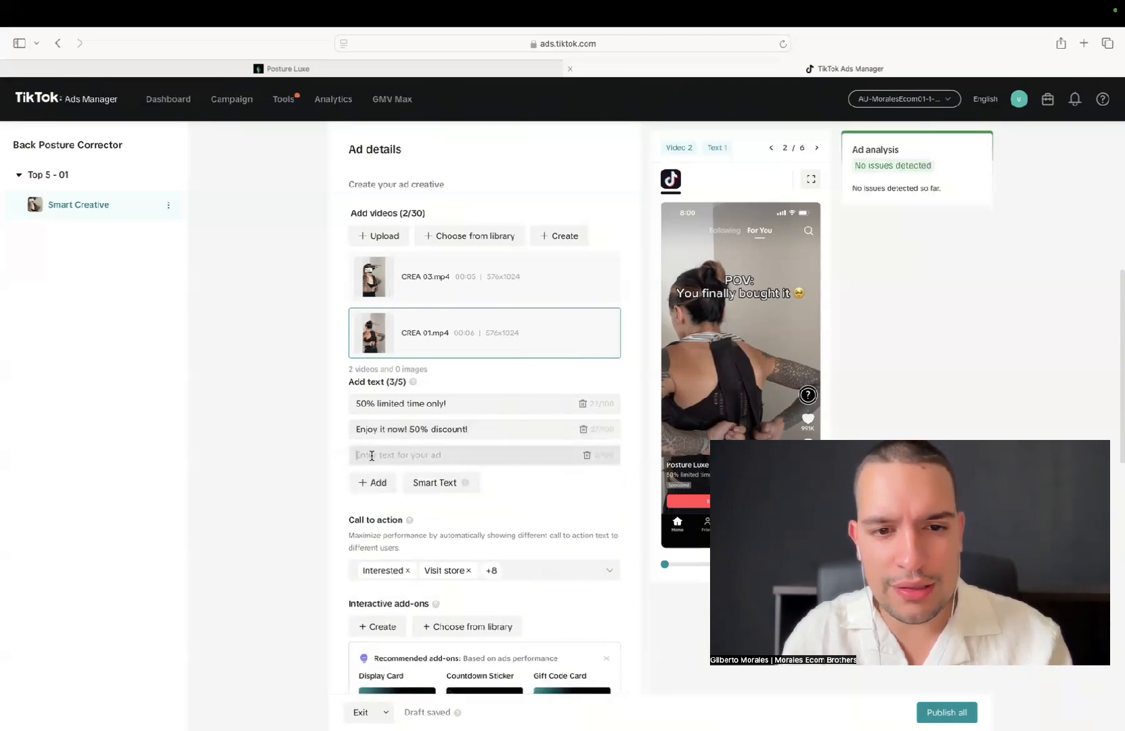
text(e)
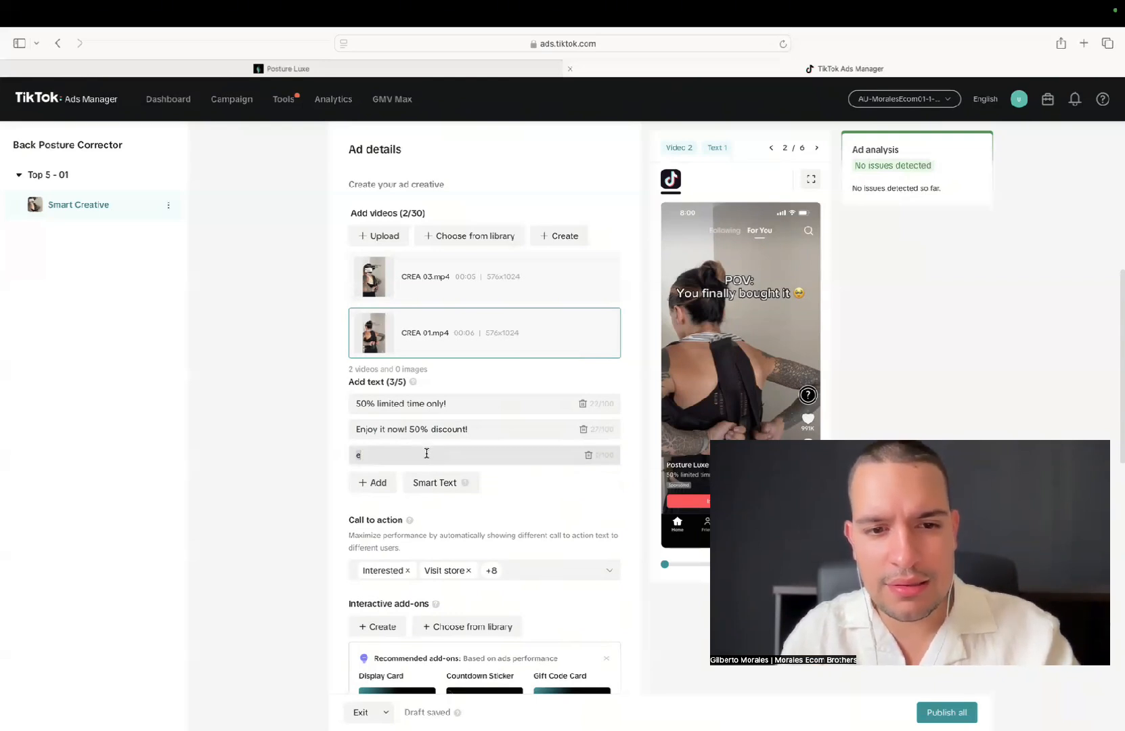
key(BackSpace)
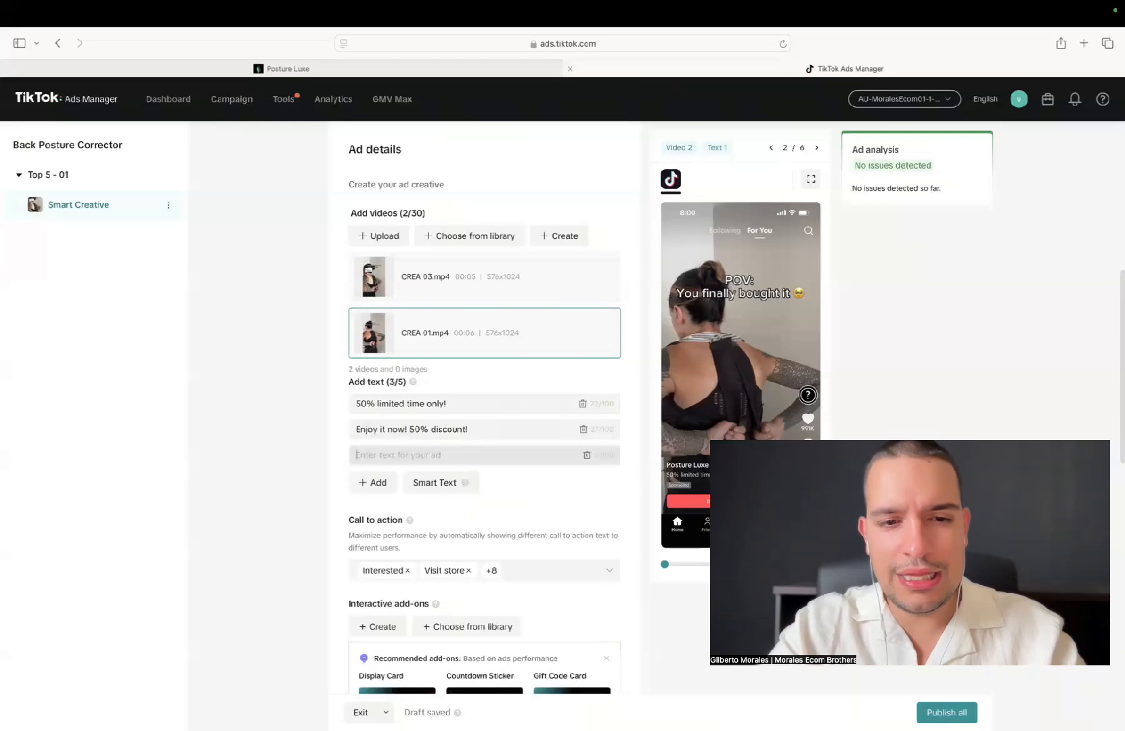
text(Lim)
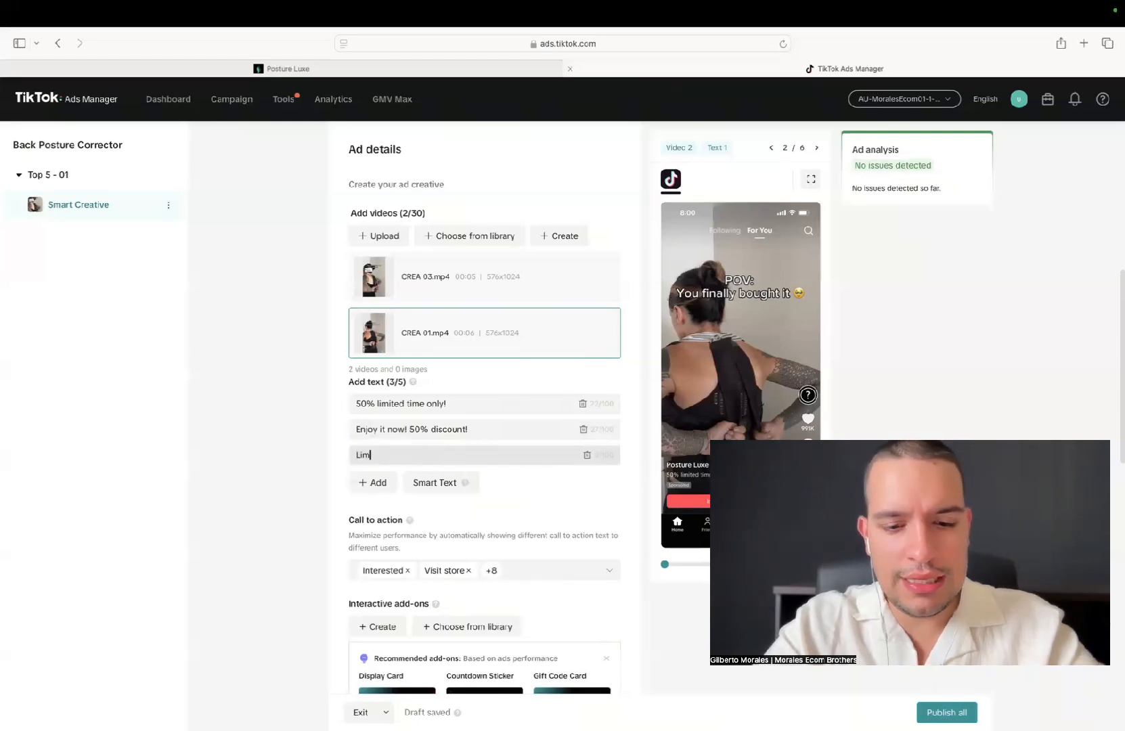
text(ited Tim)
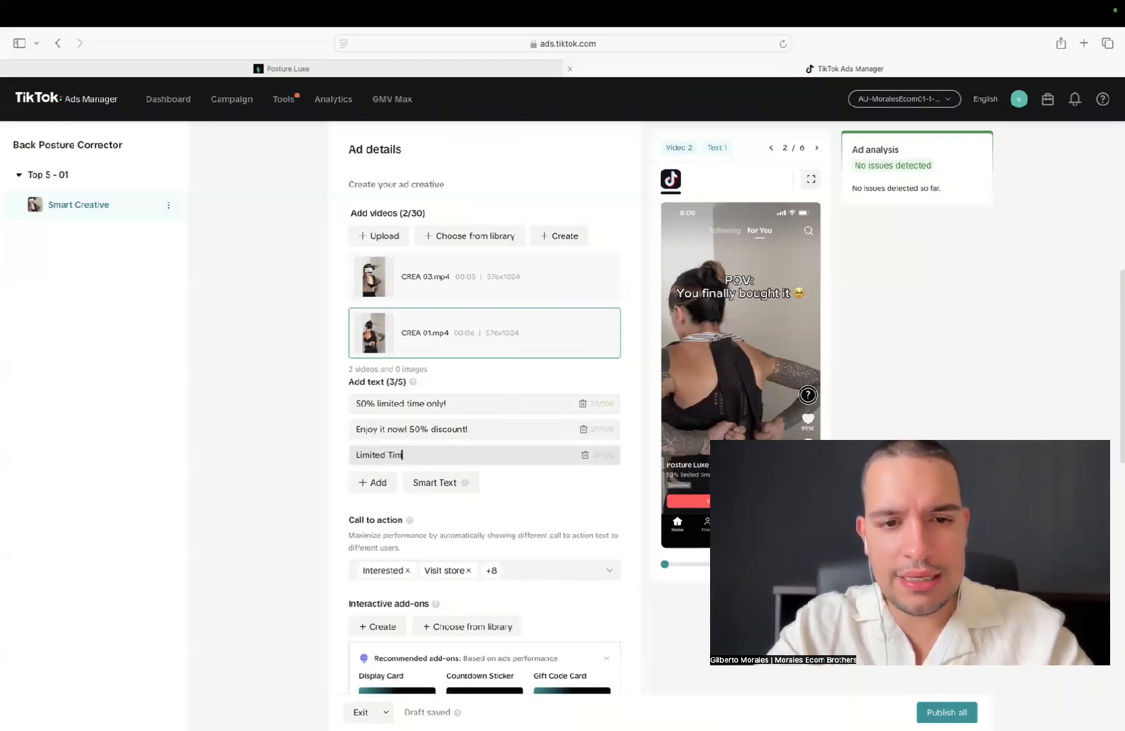
text(e 50% O)
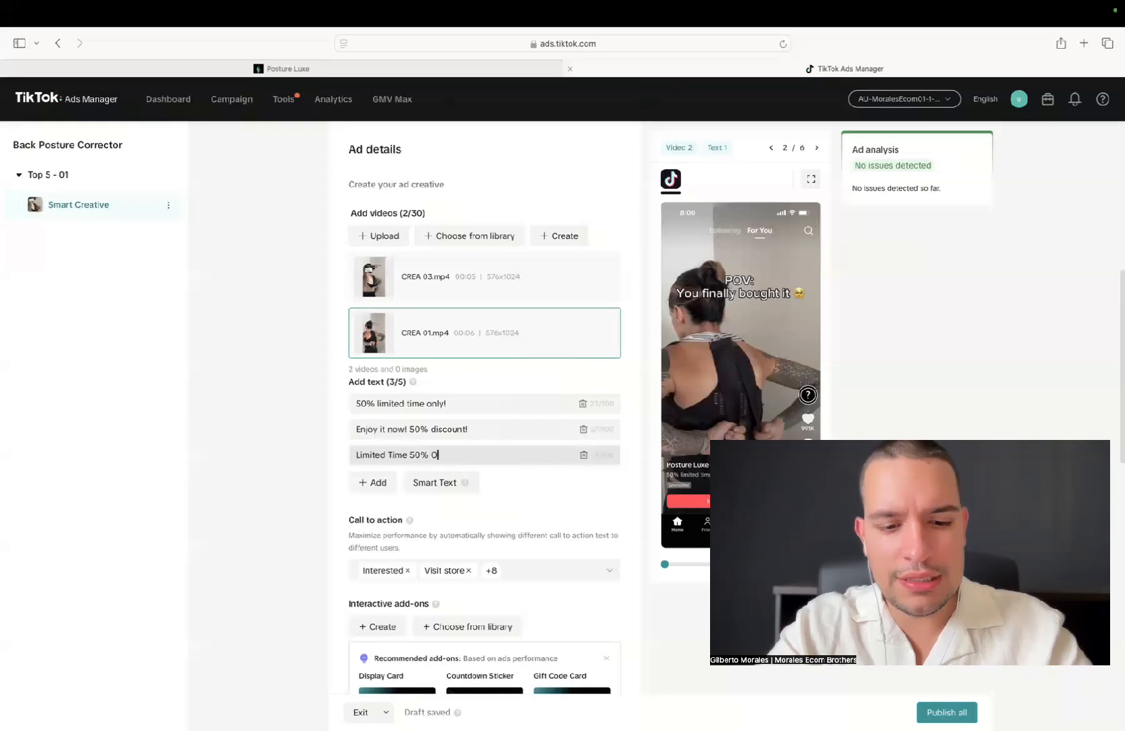
text(ff!)
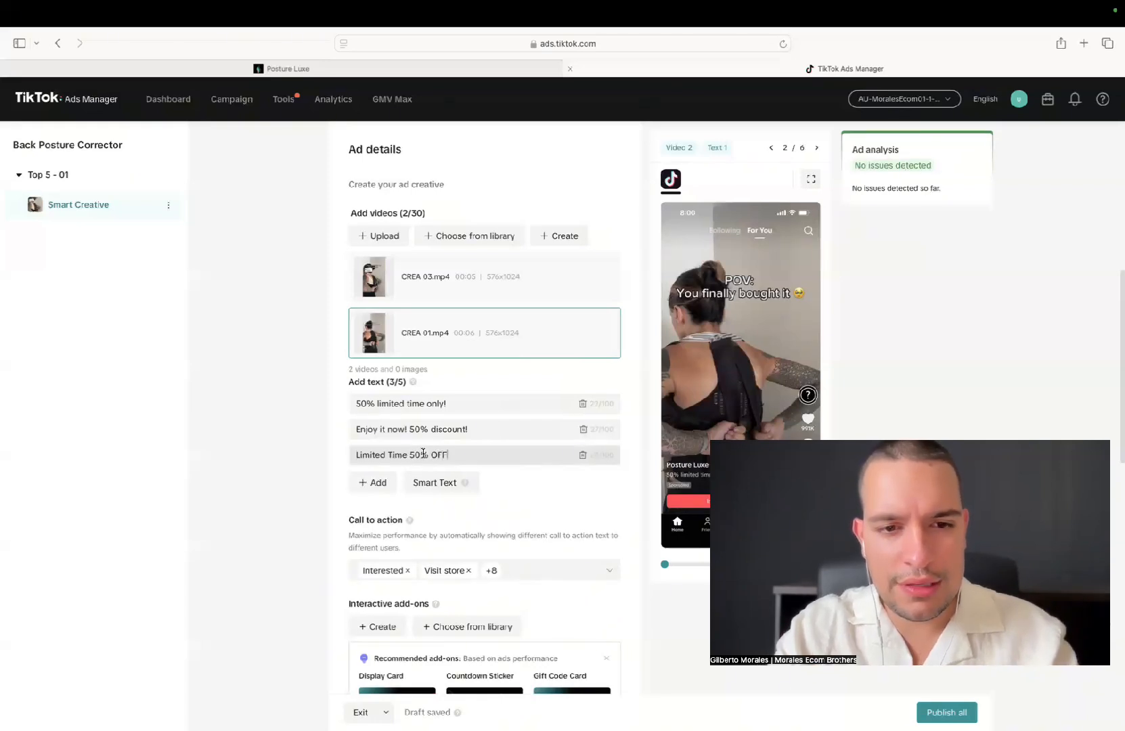
Capitalize the words of the first ad text so it reads "50% Limited Time Only!"
click(380, 404)
key(Delete)
text(L)
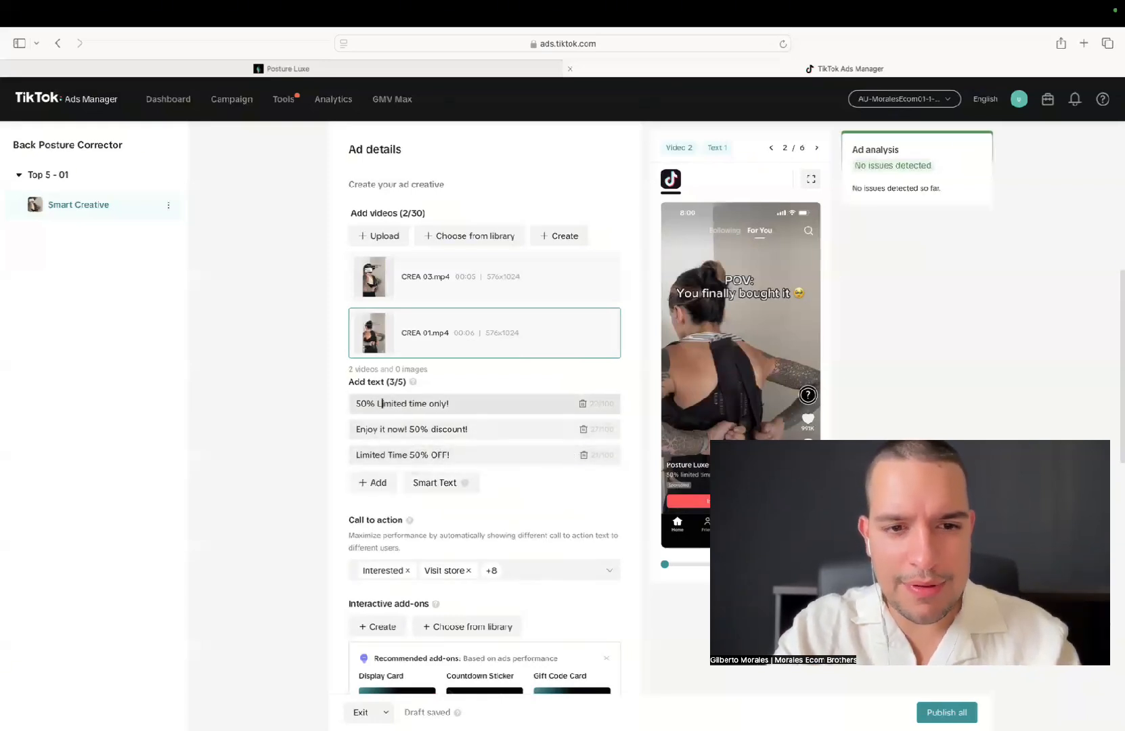
click(409, 404)
key(Delete)
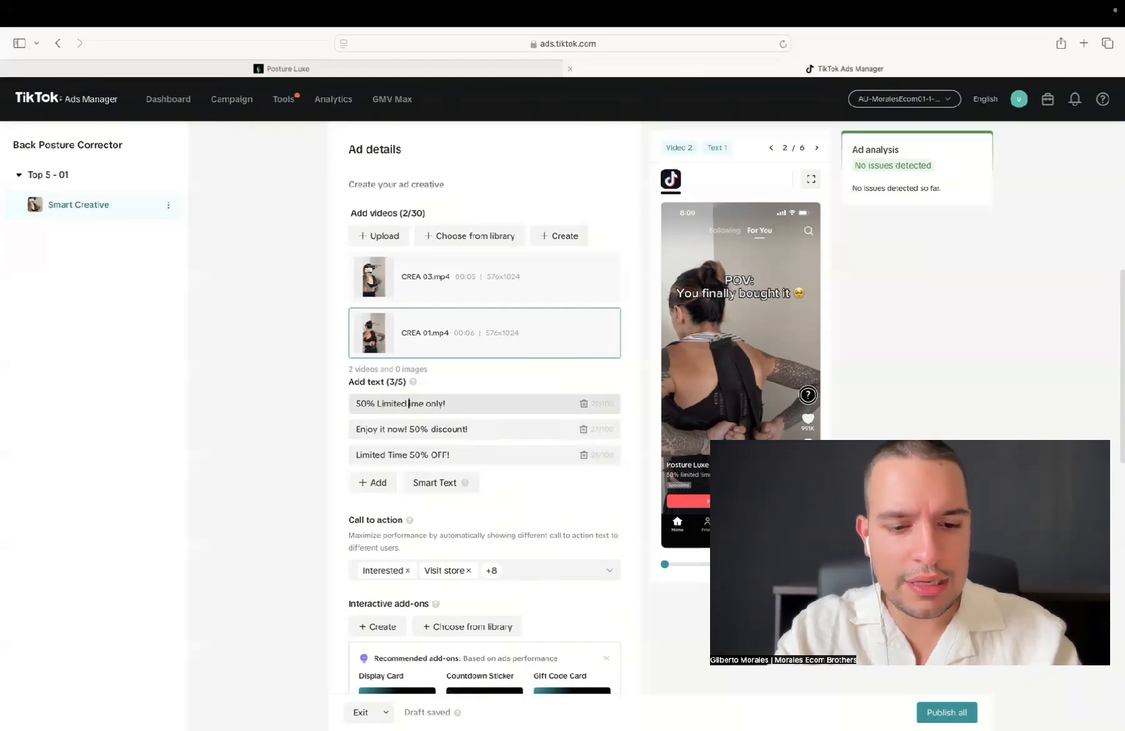
text(T)
click(436, 405)
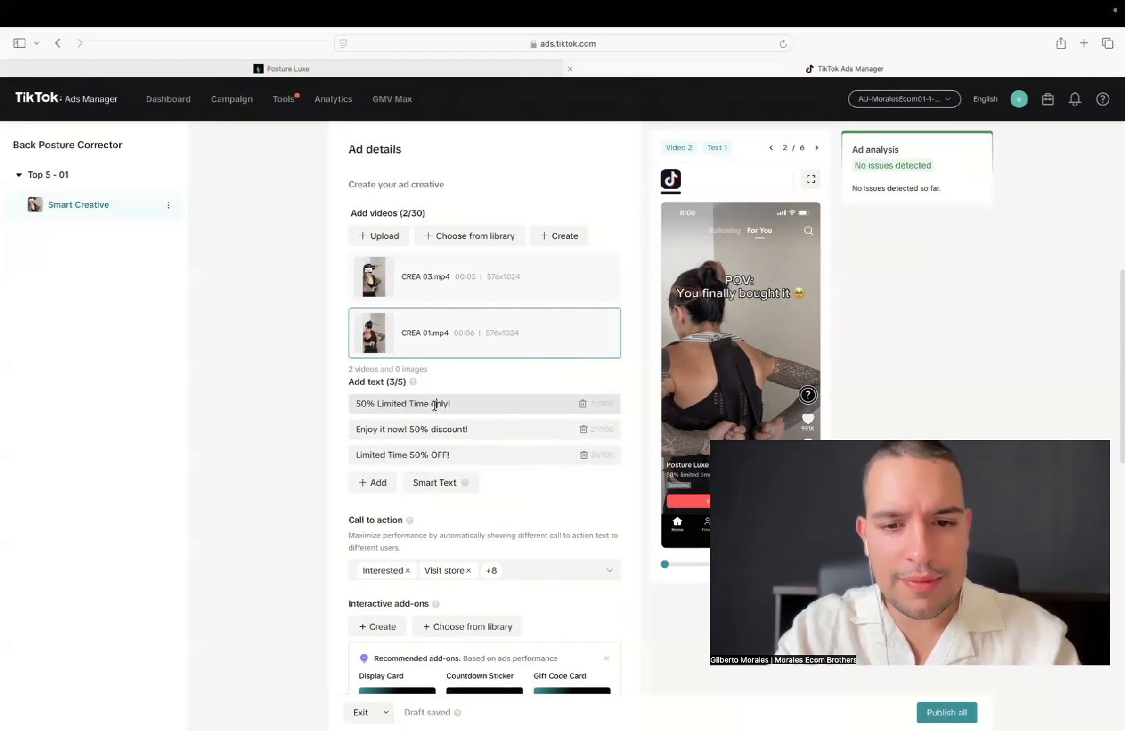
key(BackSpace)
text(O)
click(293, 400)
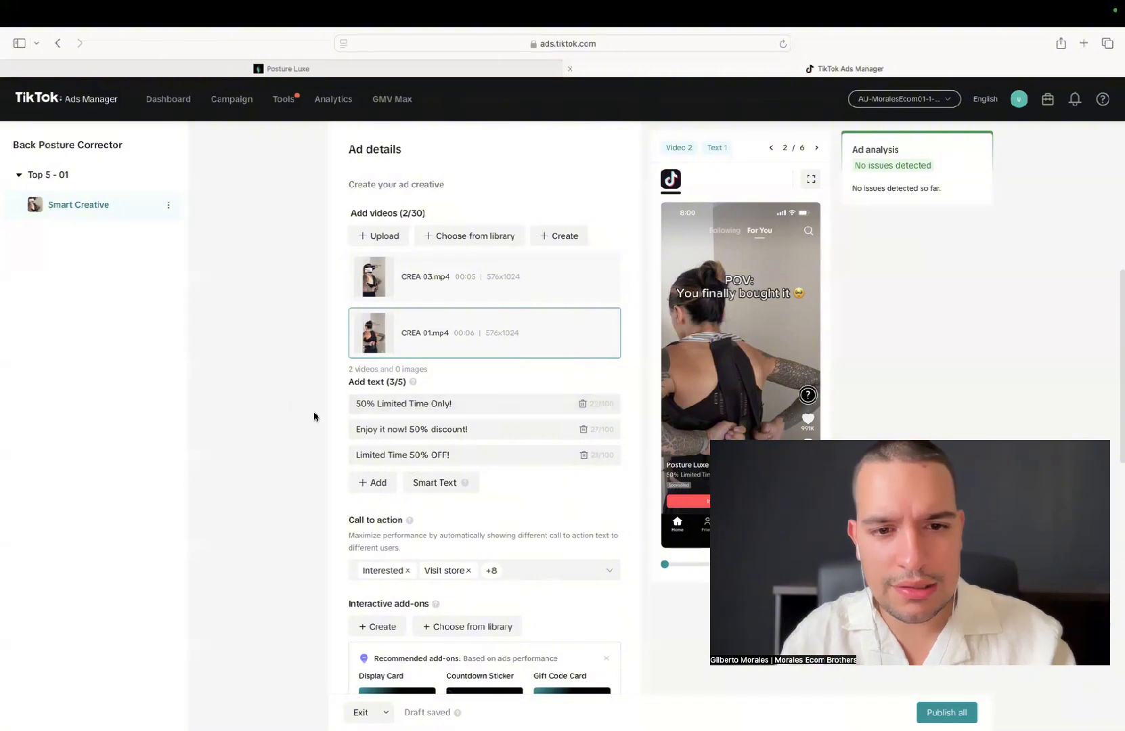
Add CREA 04.mp4 from the video library to the ad's videos
click(450, 235)
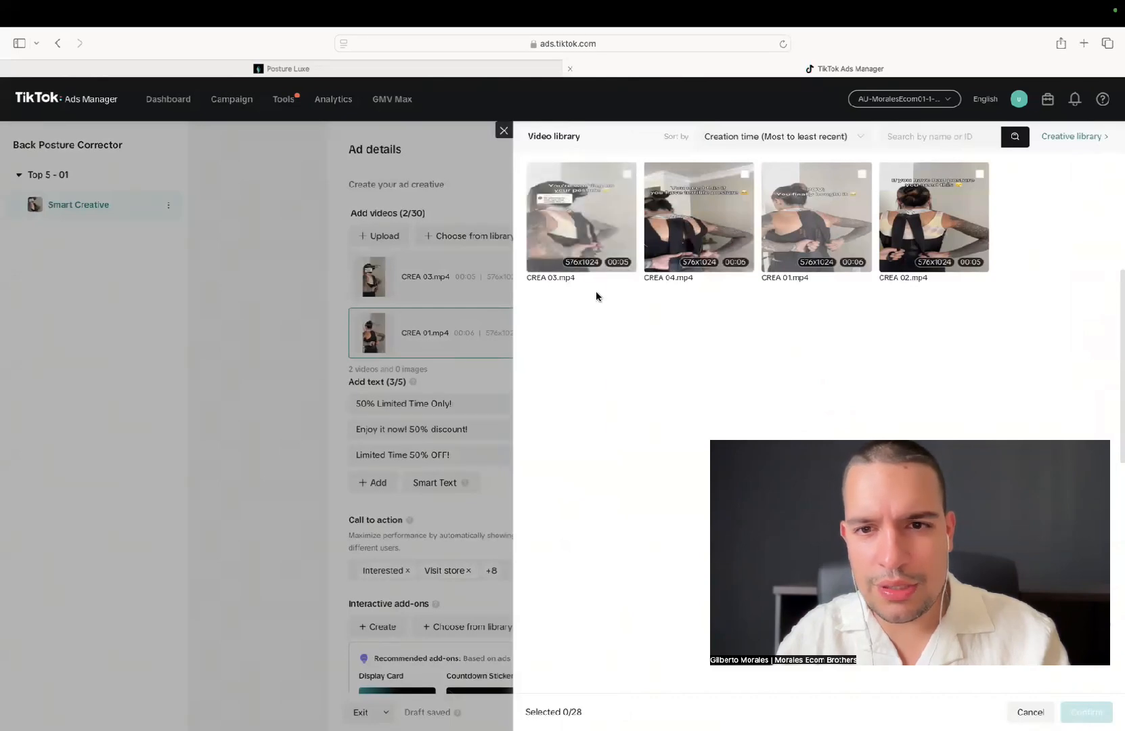
click(687, 201)
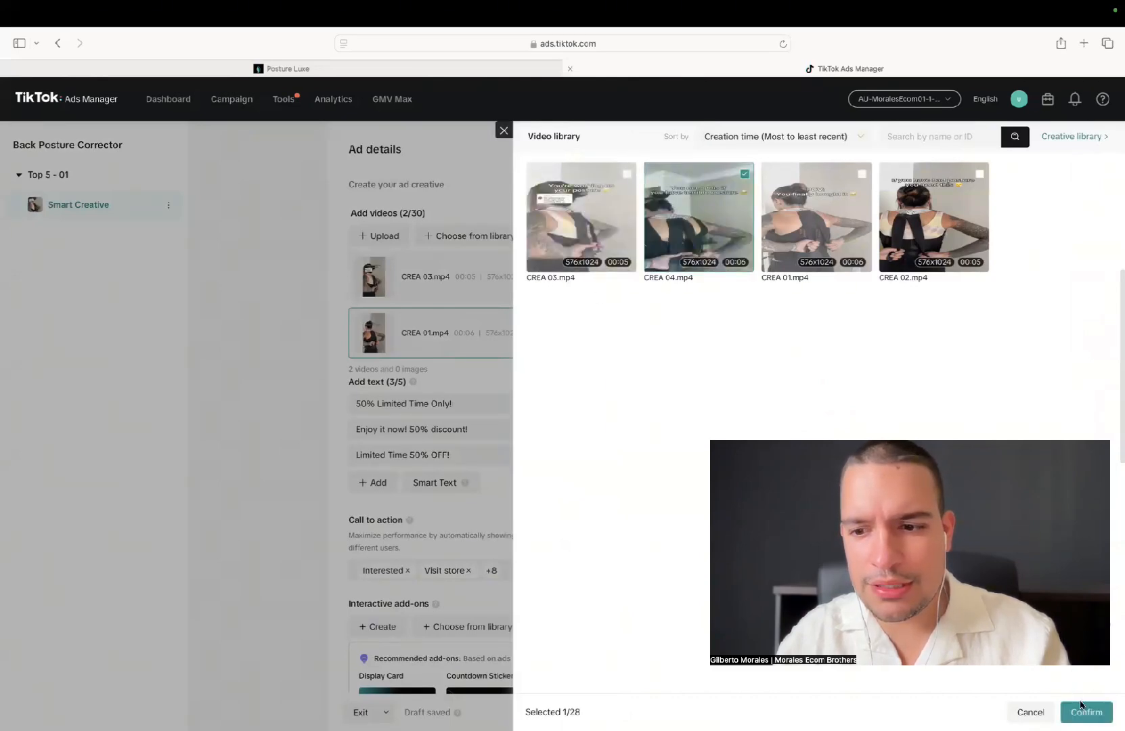
click(1086, 712)
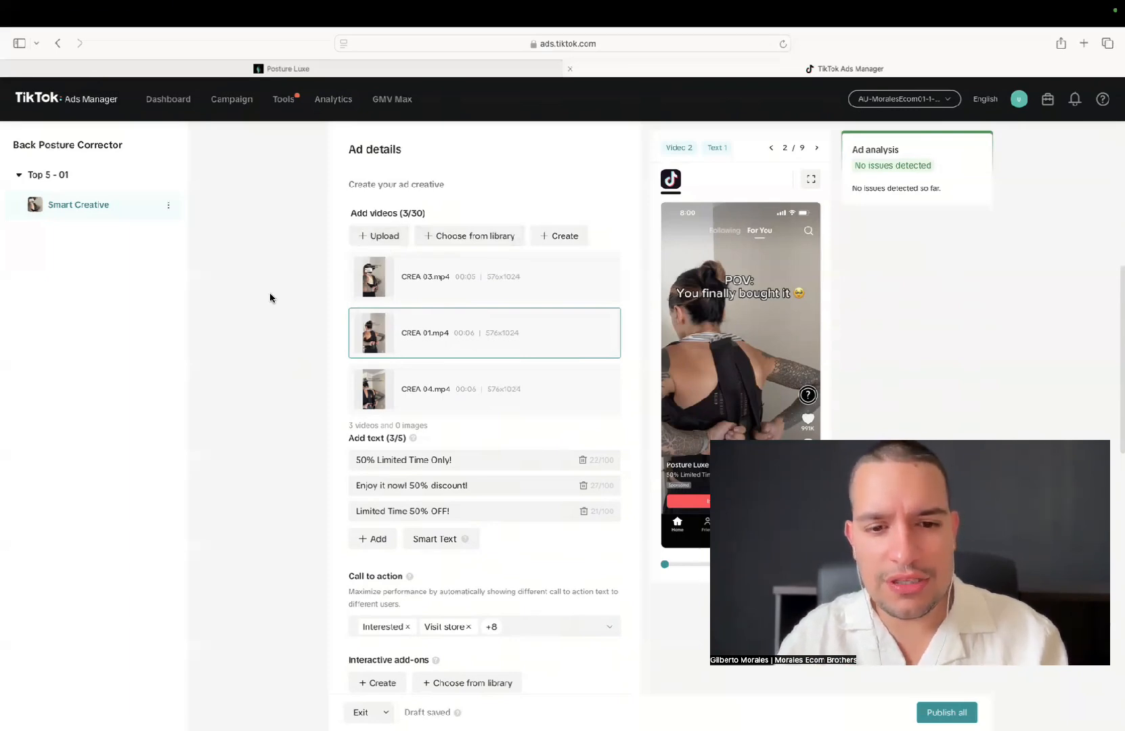
Review the ad's call-to-action selection, recommended interactive add-ons and destination settings
scroll(271, 297, down, 2)
scroll(269, 298, down, 1)
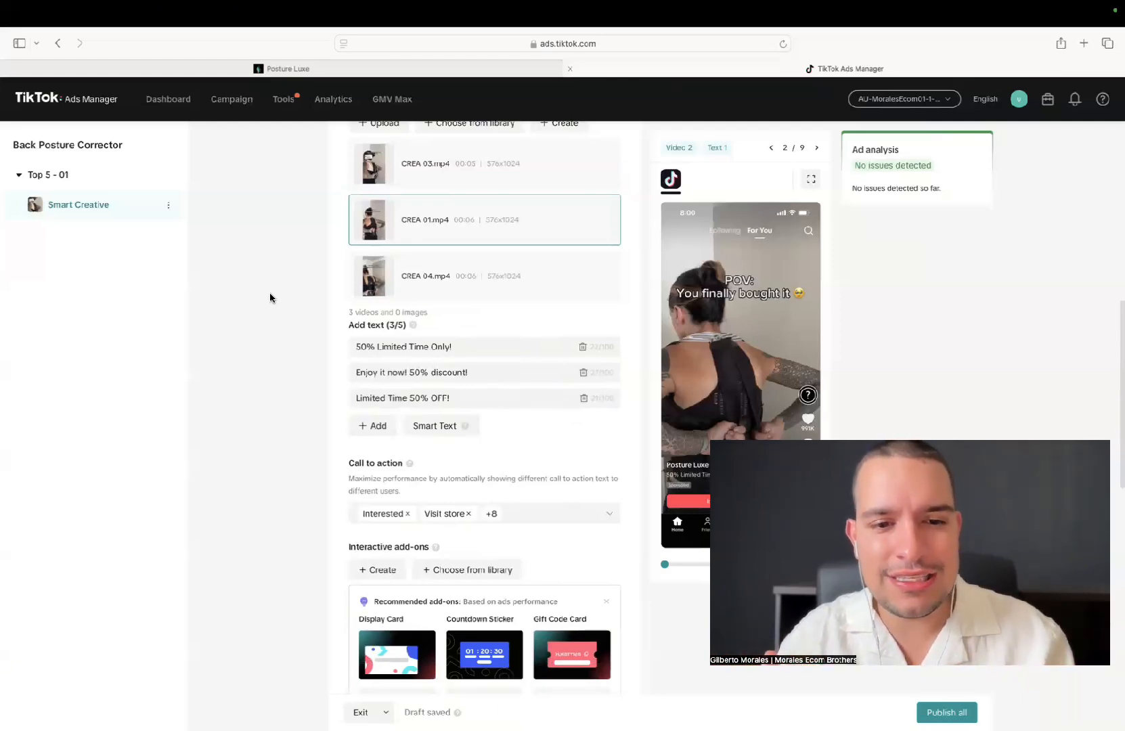
scroll(271, 297, up, 1)
scroll(271, 297, down, 4)
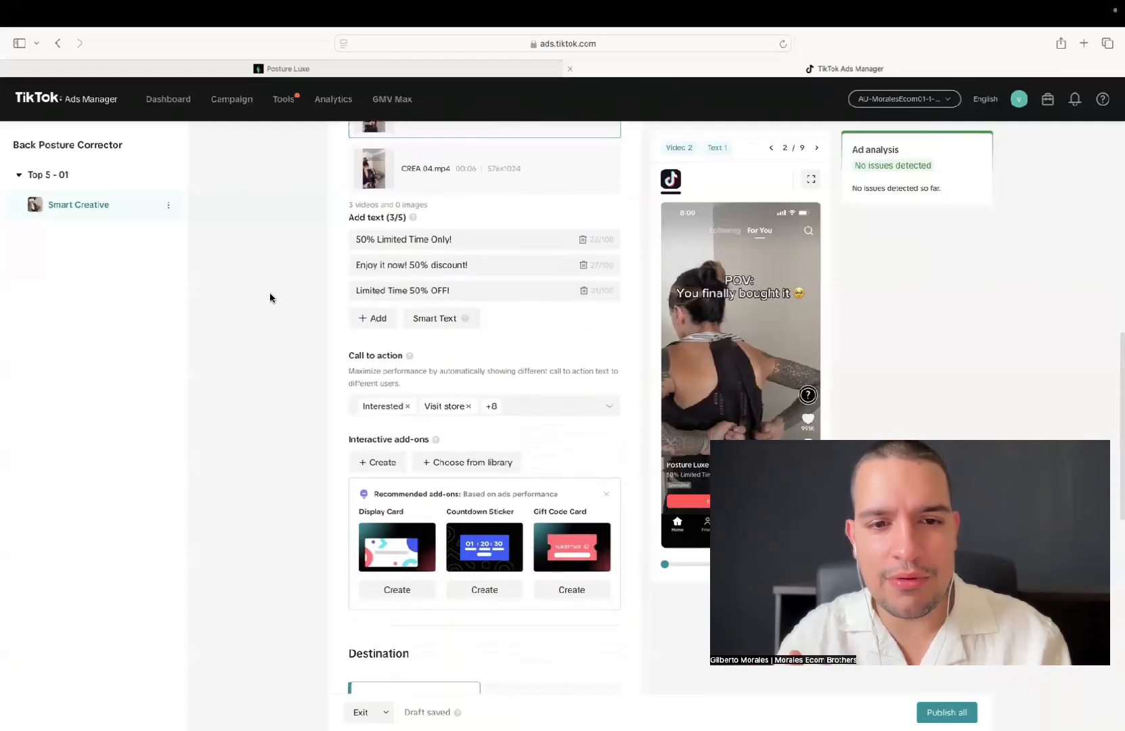
click(538, 398)
click(537, 397)
scroll(259, 410, down, 1)
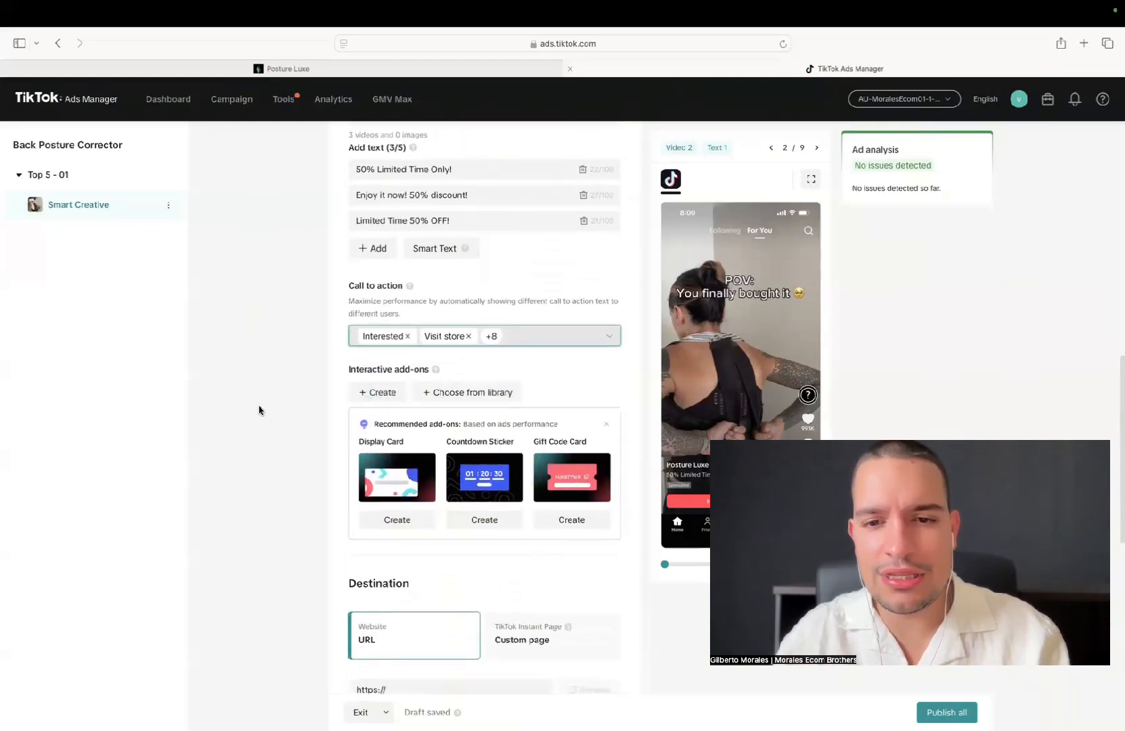
scroll(259, 410, down, 3)
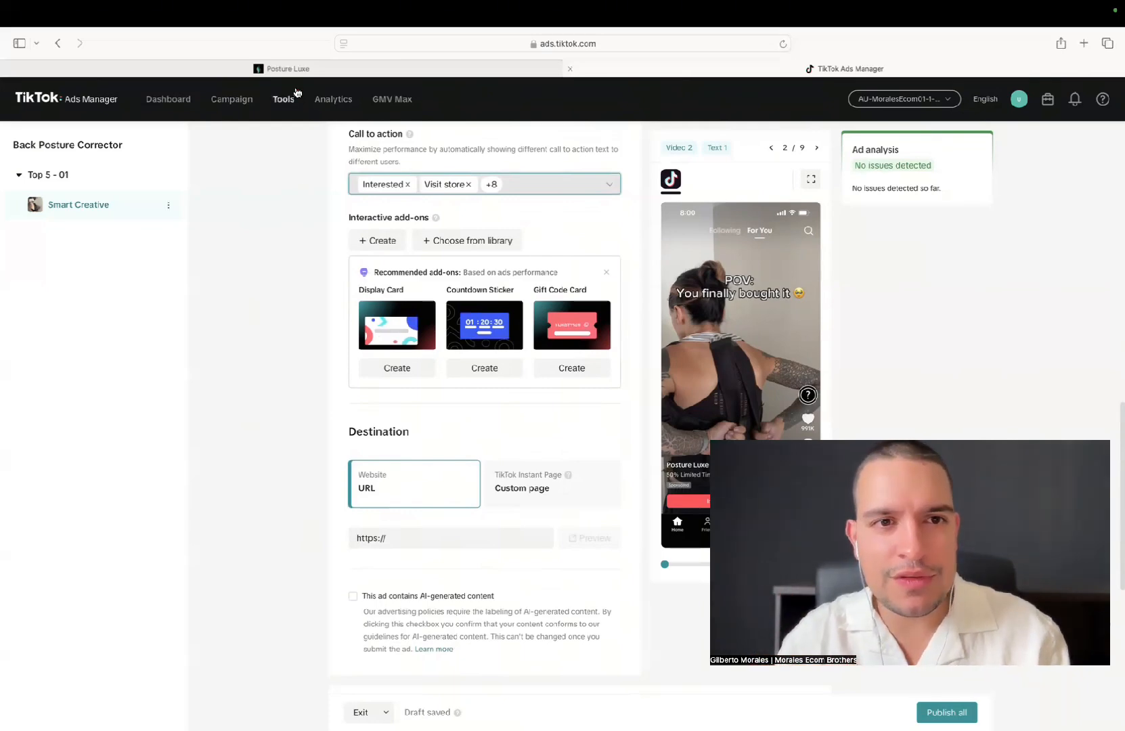
Copy the Posture Luxe product page address from the store site and paste it as the ad's website destination URL
click(290, 68)
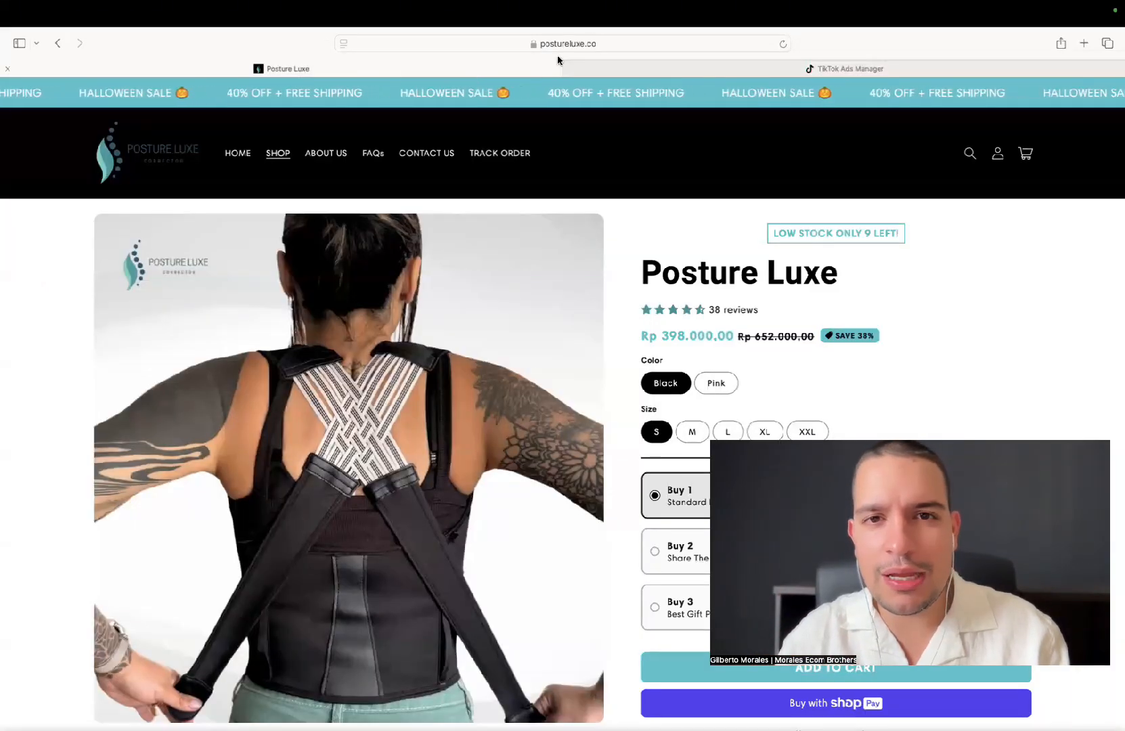
right_click(573, 44)
click(592, 64)
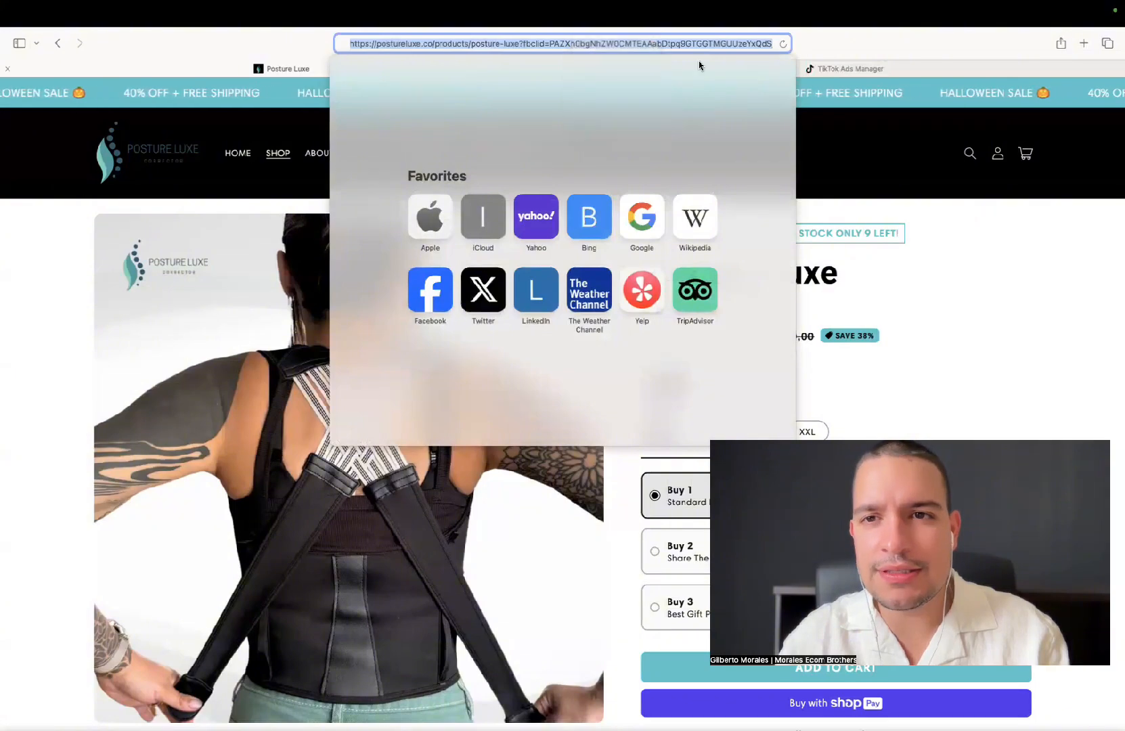
click(700, 66)
click(401, 537)
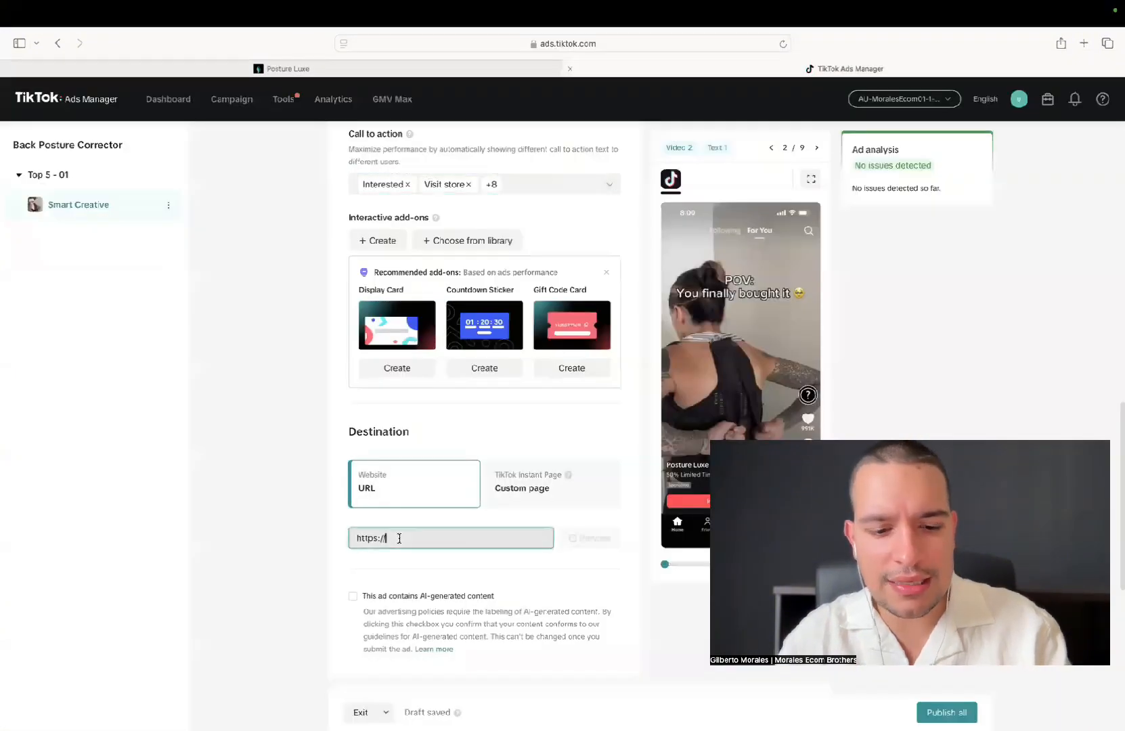
key(super+v)
click(244, 507)
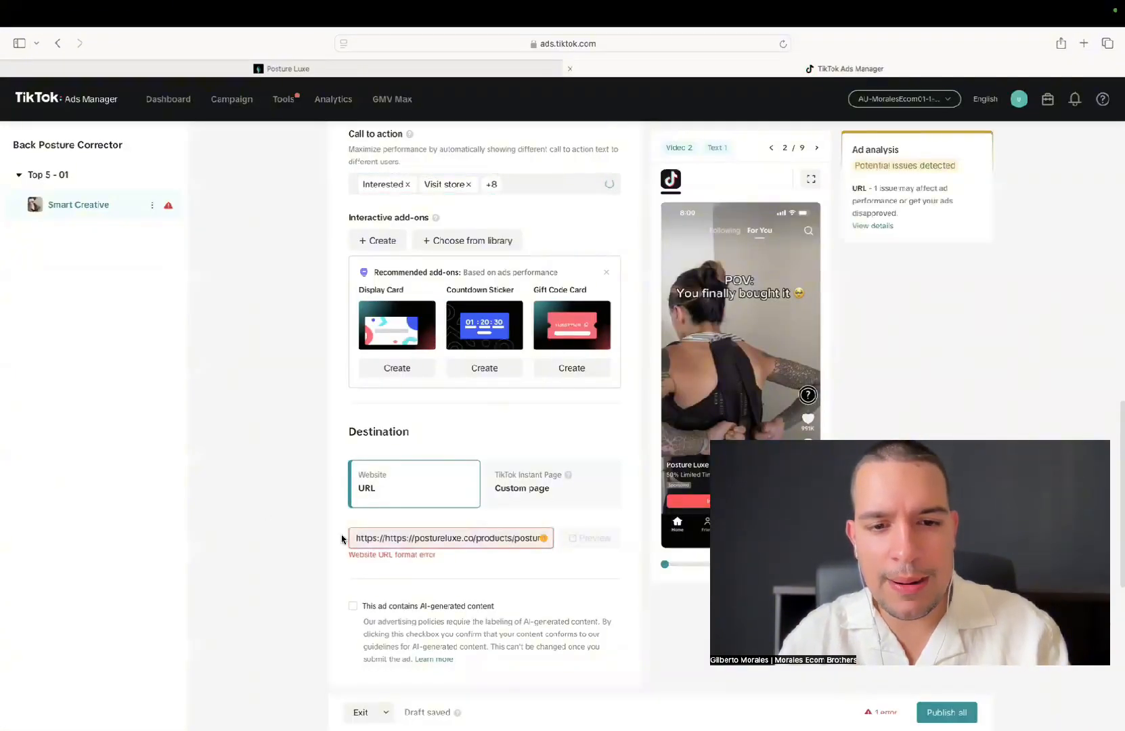
click(414, 538)
key(BackSpace)
key(BackSpace)
key(BackSpace)
key(BackSpace)
key(BackSpace)
key(BackSpace)
key(BackSpace)
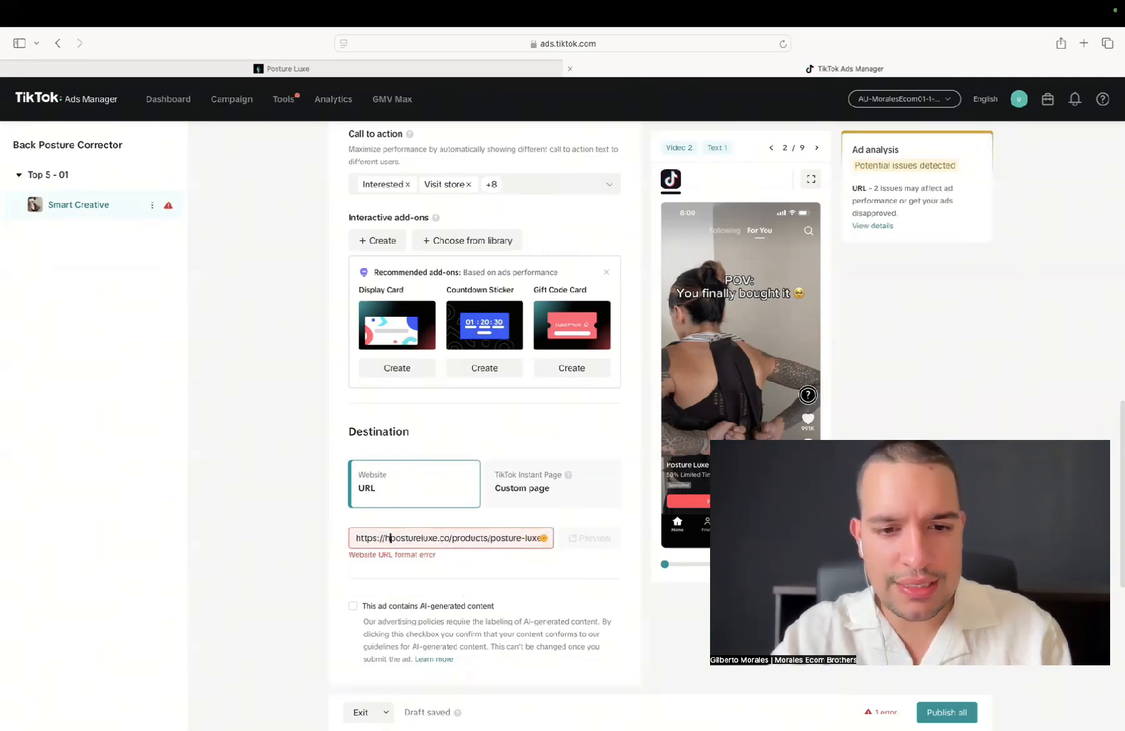
key(BackSpace)
click(327, 538)
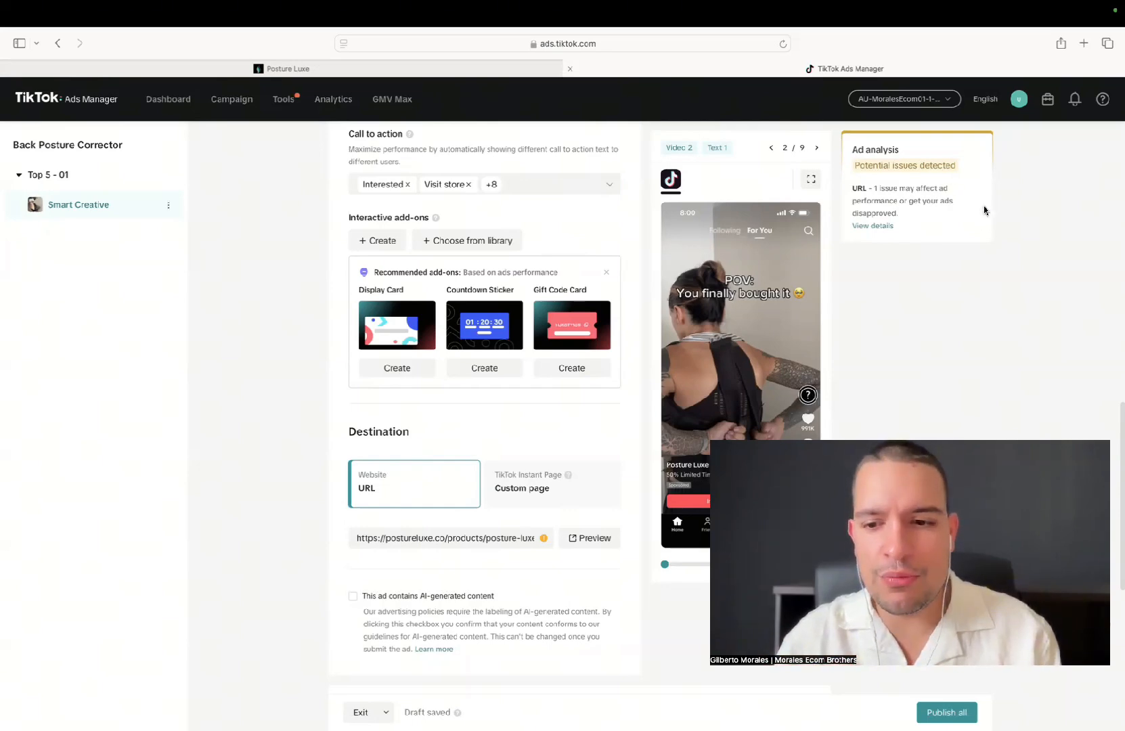
Review the whole ad setup from name and identity through videos, texts, call to action and destination URL
scroll(284, 397, up, 3)
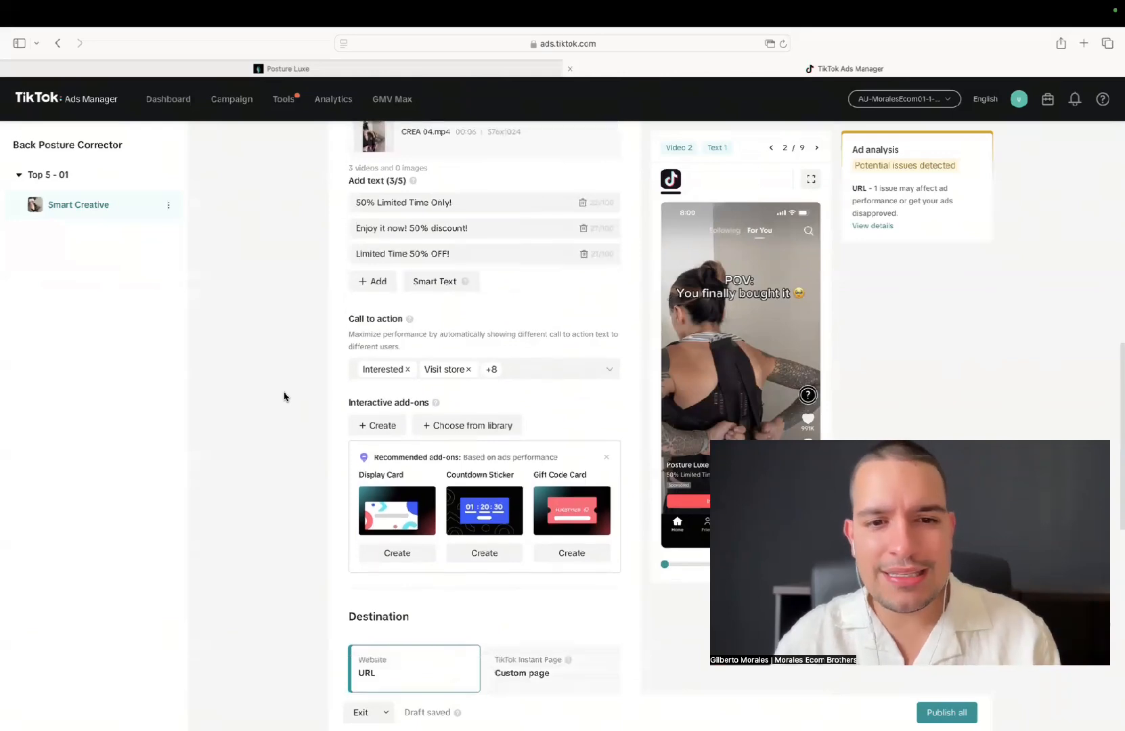
scroll(285, 397, up, 5)
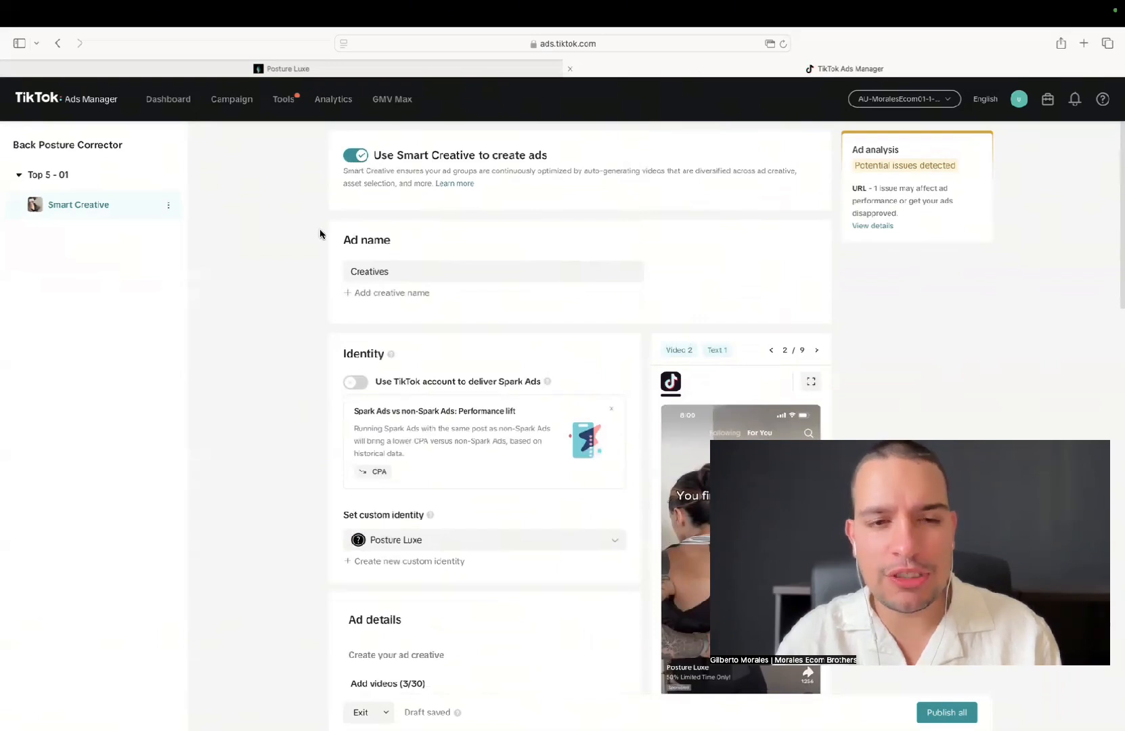
scroll(345, 254, down, 1)
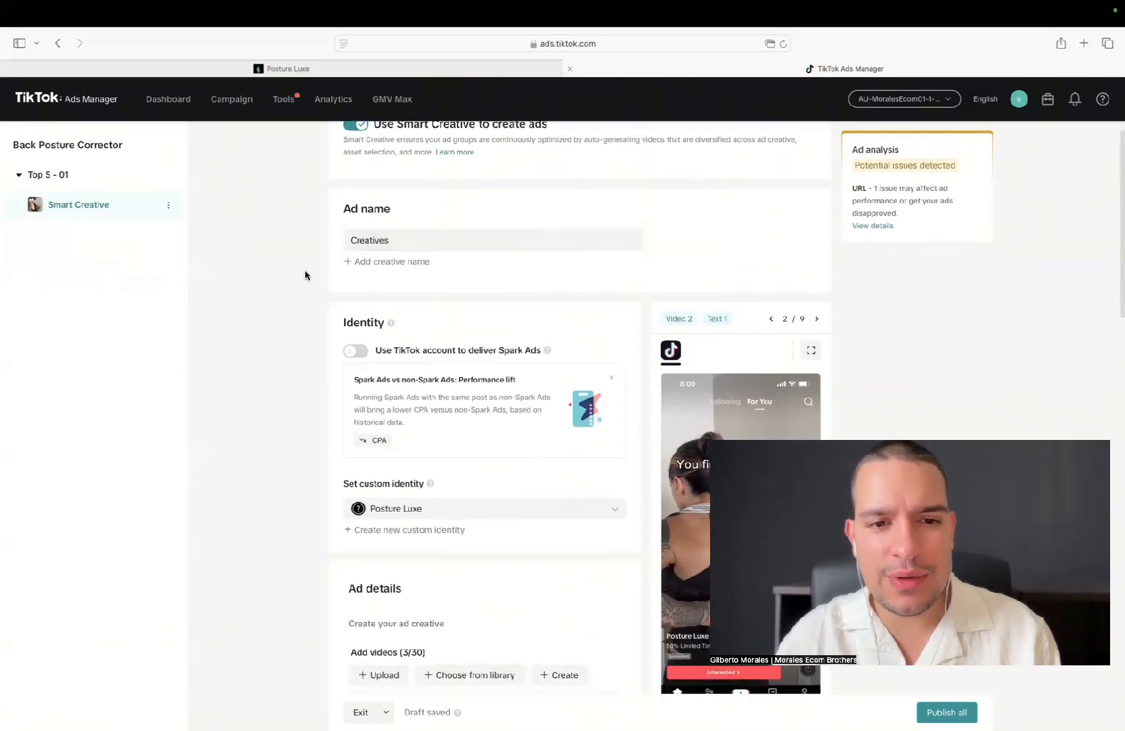
scroll(303, 274, down, 2)
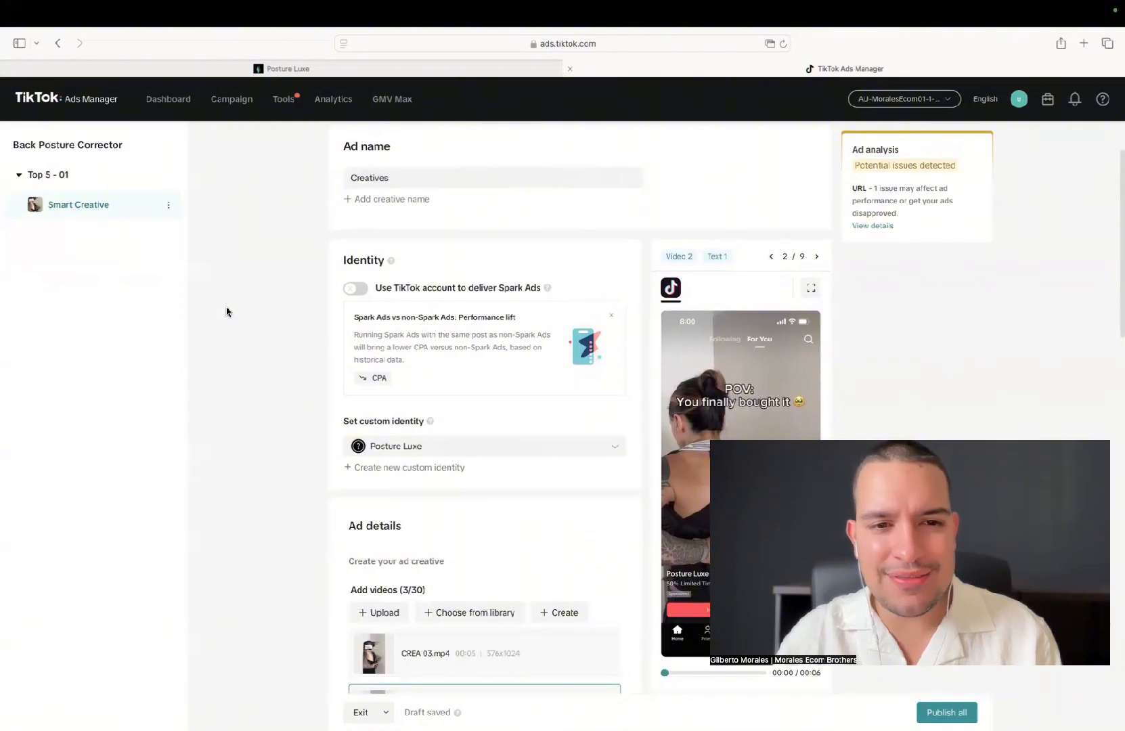
scroll(227, 311, down, 3)
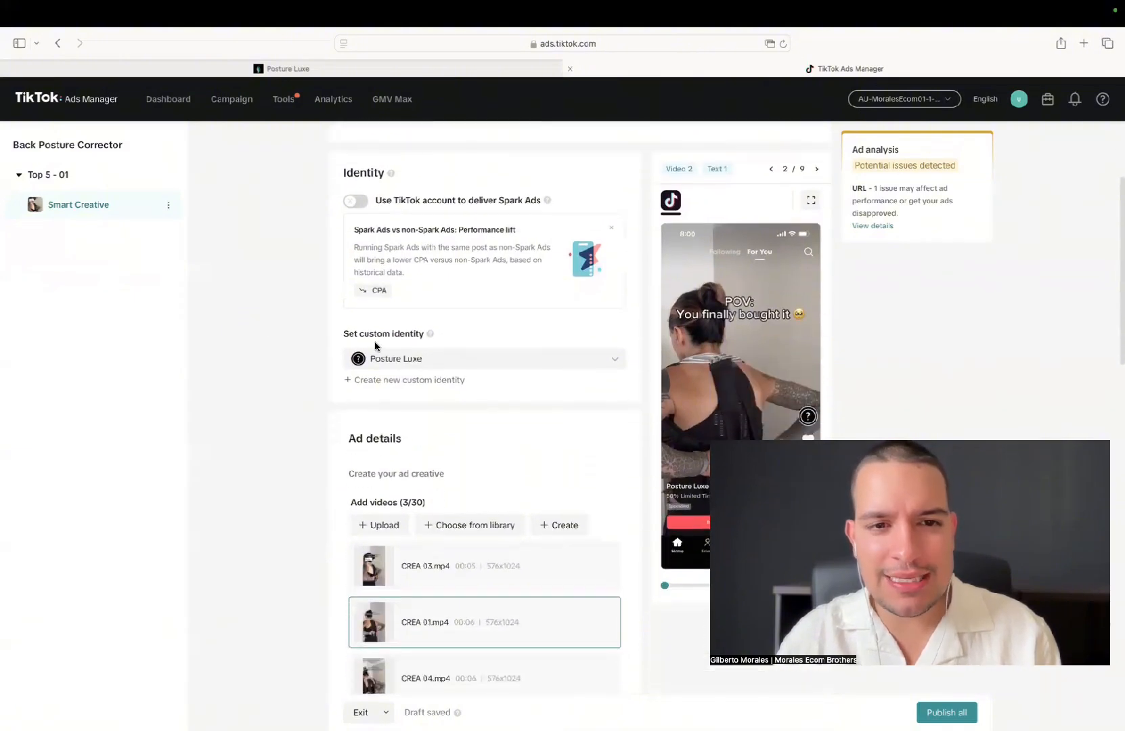
scroll(258, 366, down, 2)
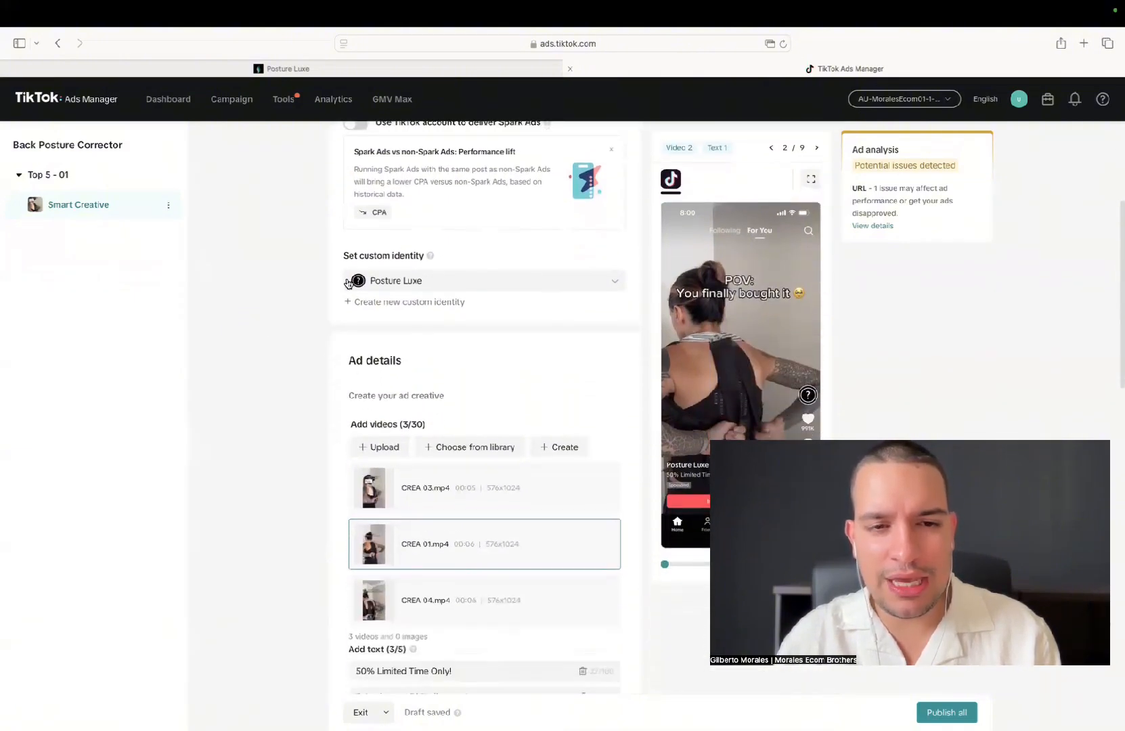
scroll(289, 335, down, 2)
scroll(289, 383, down, 3)
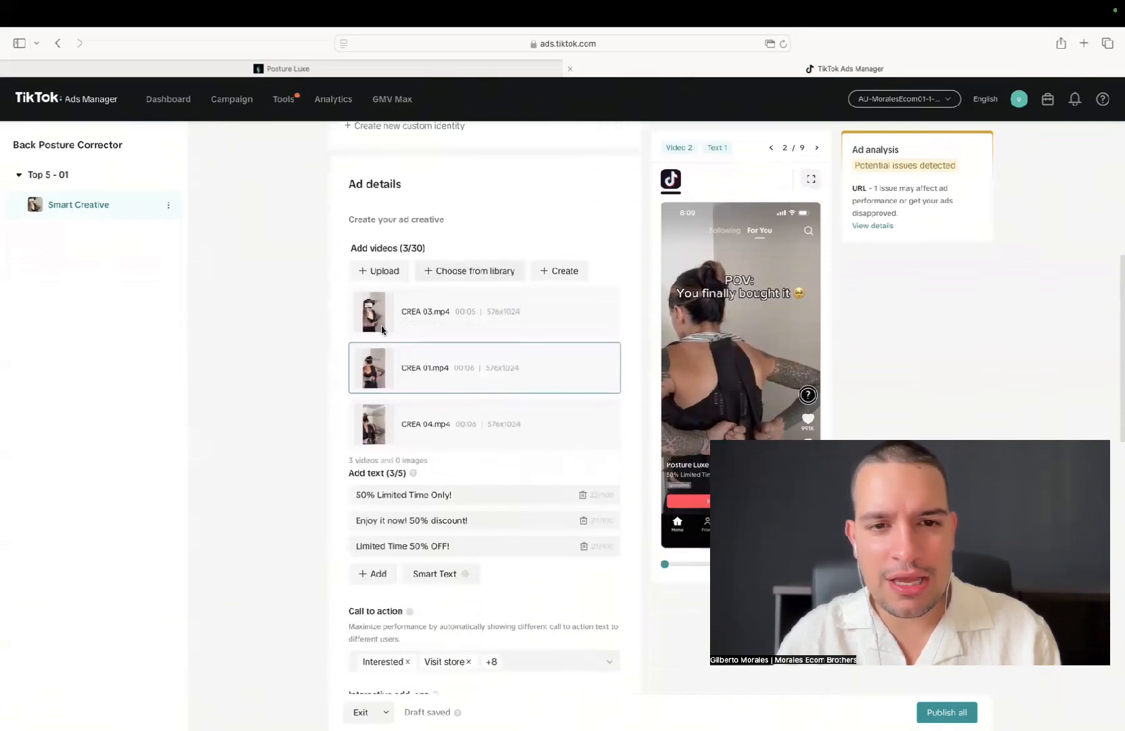
scroll(234, 338, down, 1)
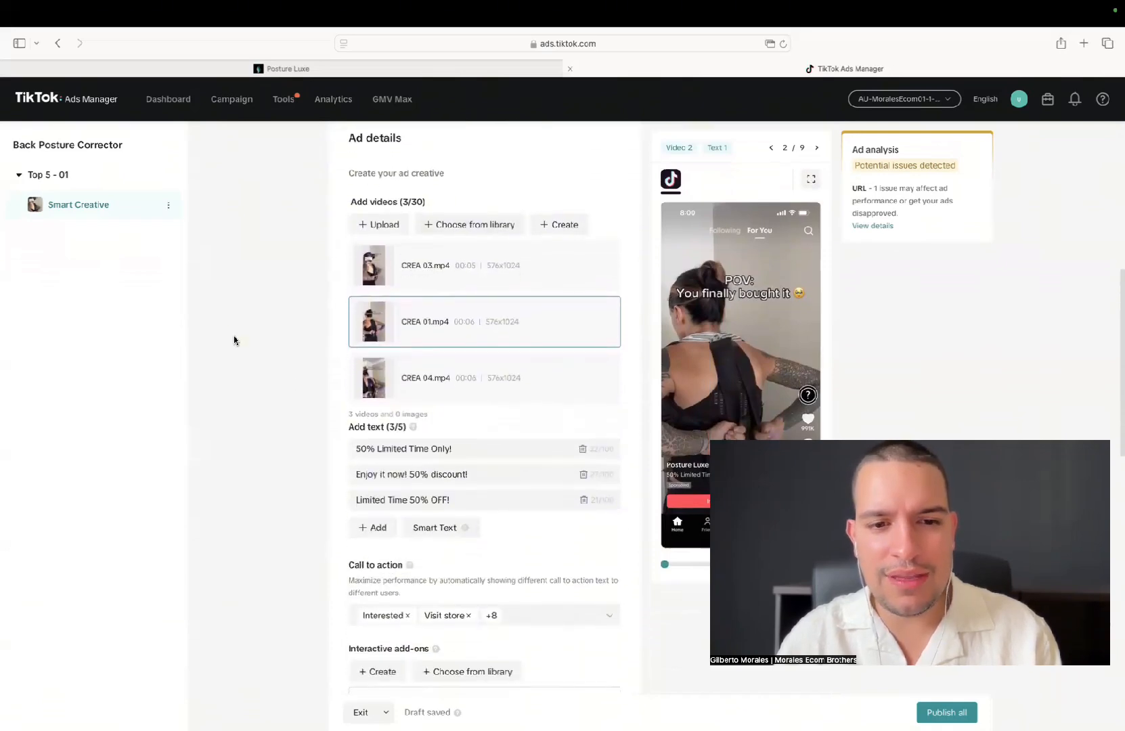
scroll(234, 337, down, 2)
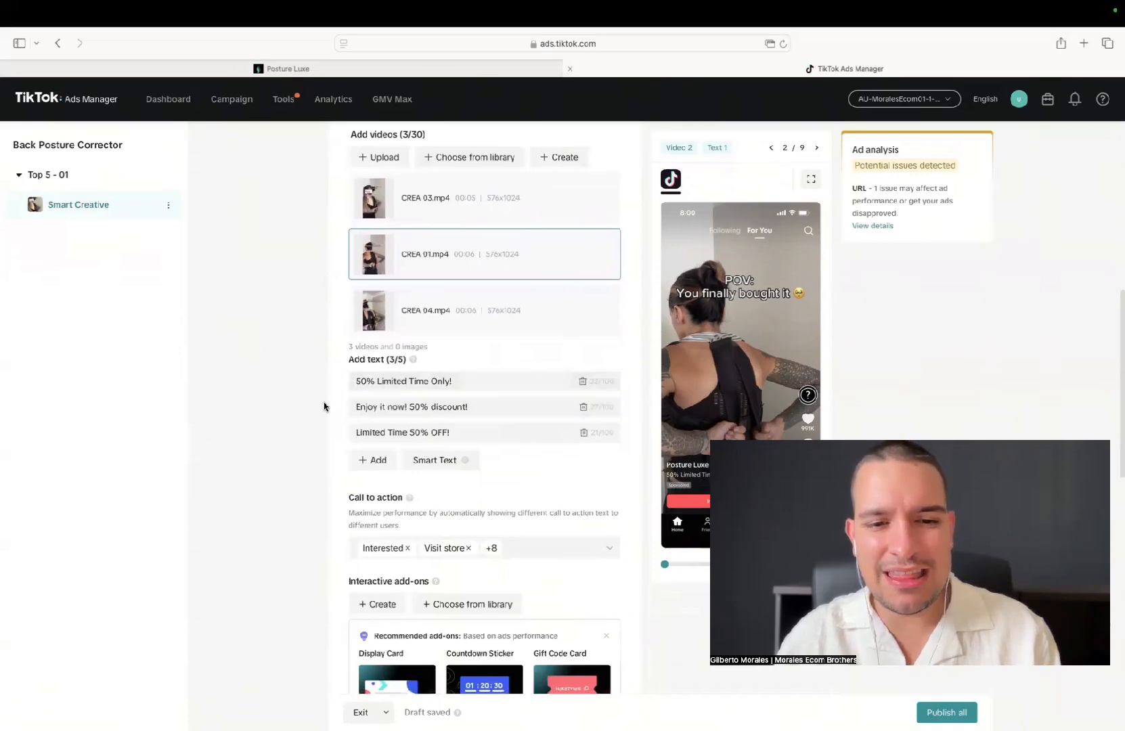
scroll(324, 404, down, 5)
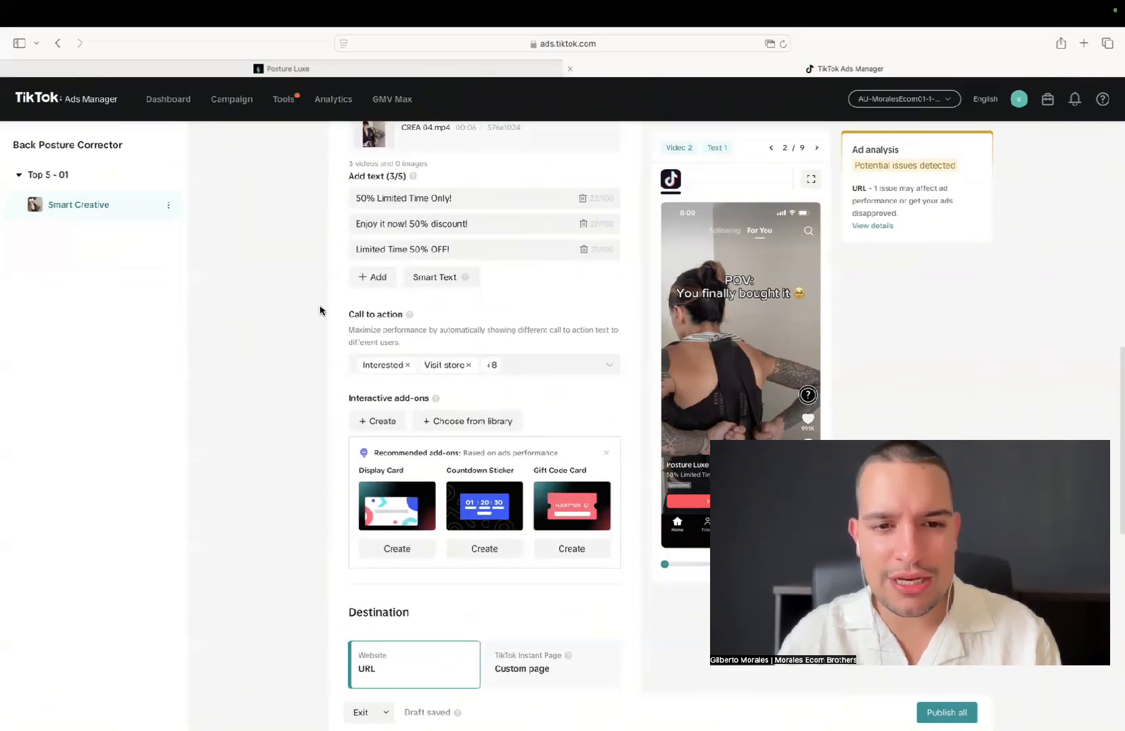
scroll(320, 311, down, 6)
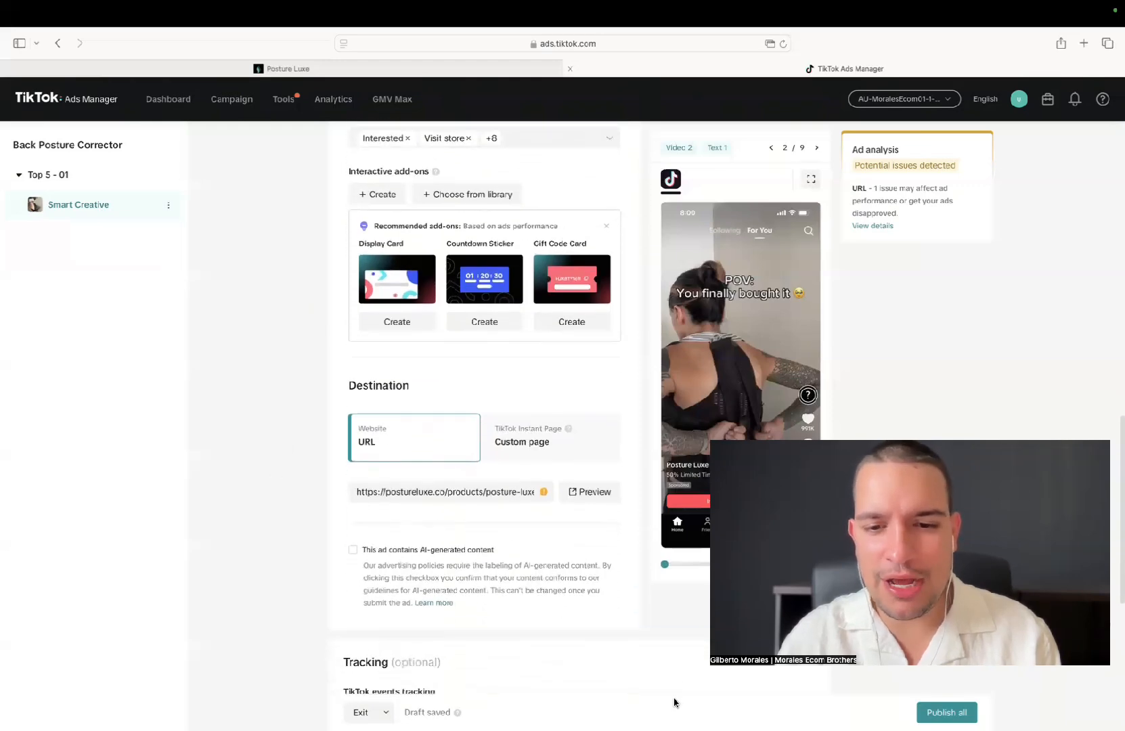
Publish the Back Posture Corrector campaign with its Top 5 - 01 ad group and Smart Creative ad
click(939, 714)
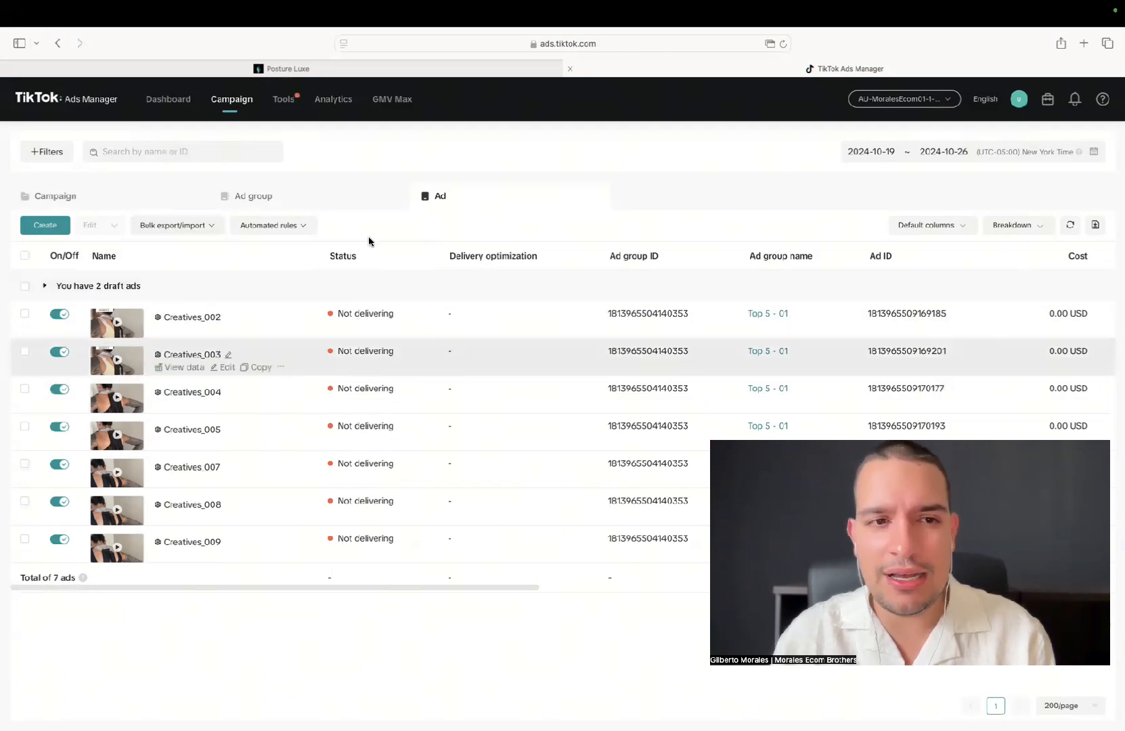
Set up 2 copies of the Top 5 - 01 ad group and name the first copy Top 5 - 02
click(259, 195)
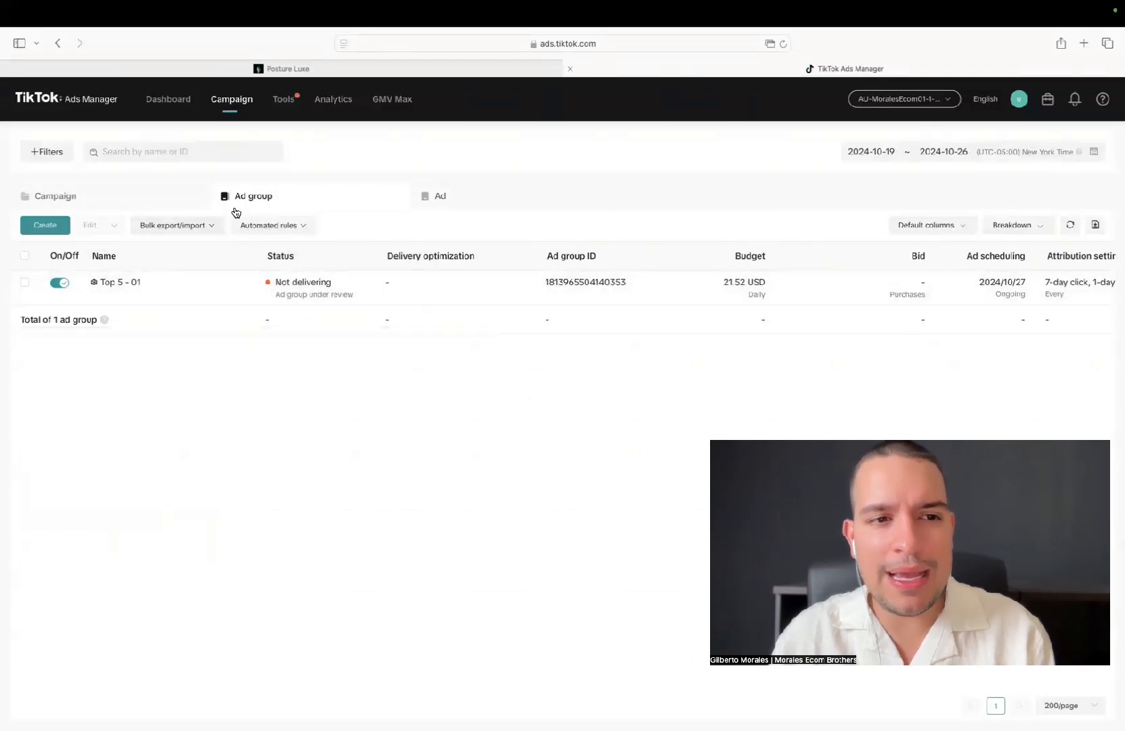
click(192, 296)
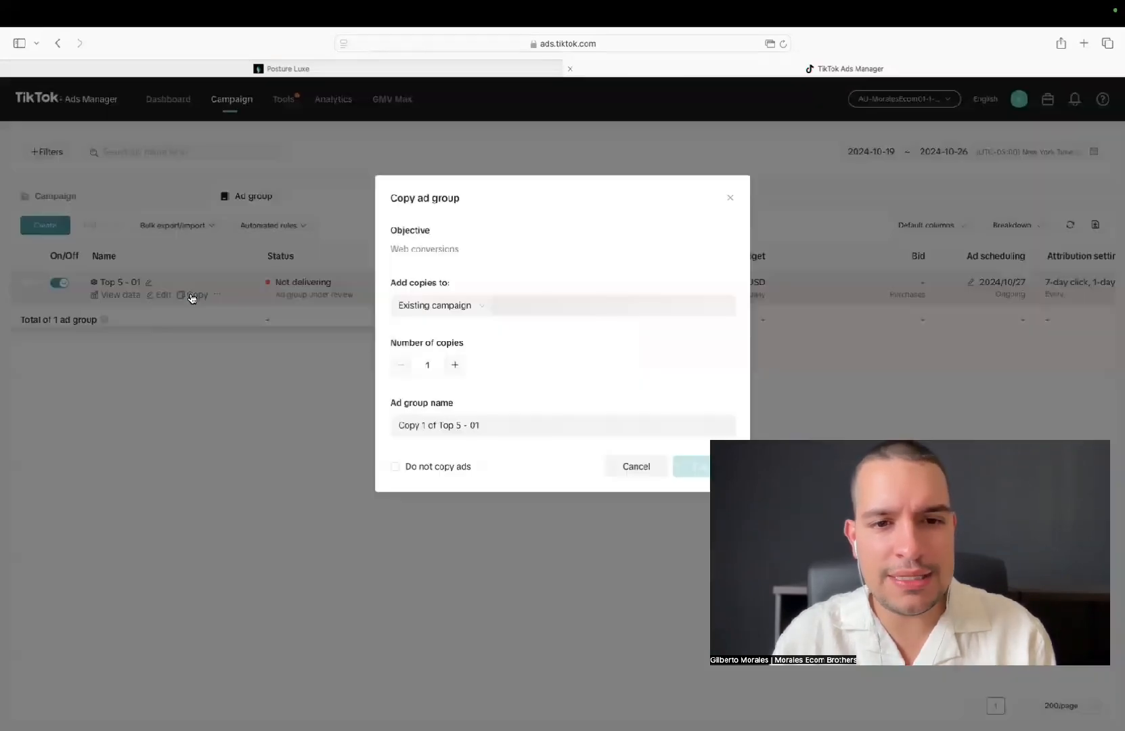
click(456, 365)
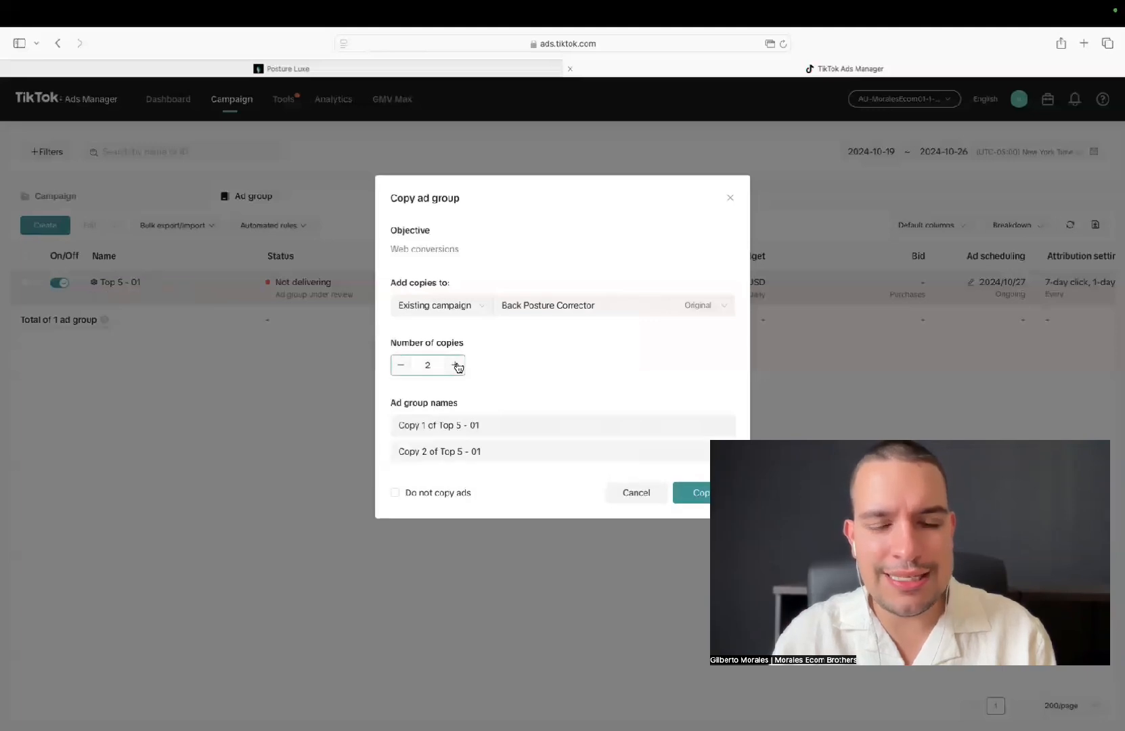
drag(440, 426, 386, 426)
key(BackSpace)
click(439, 425)
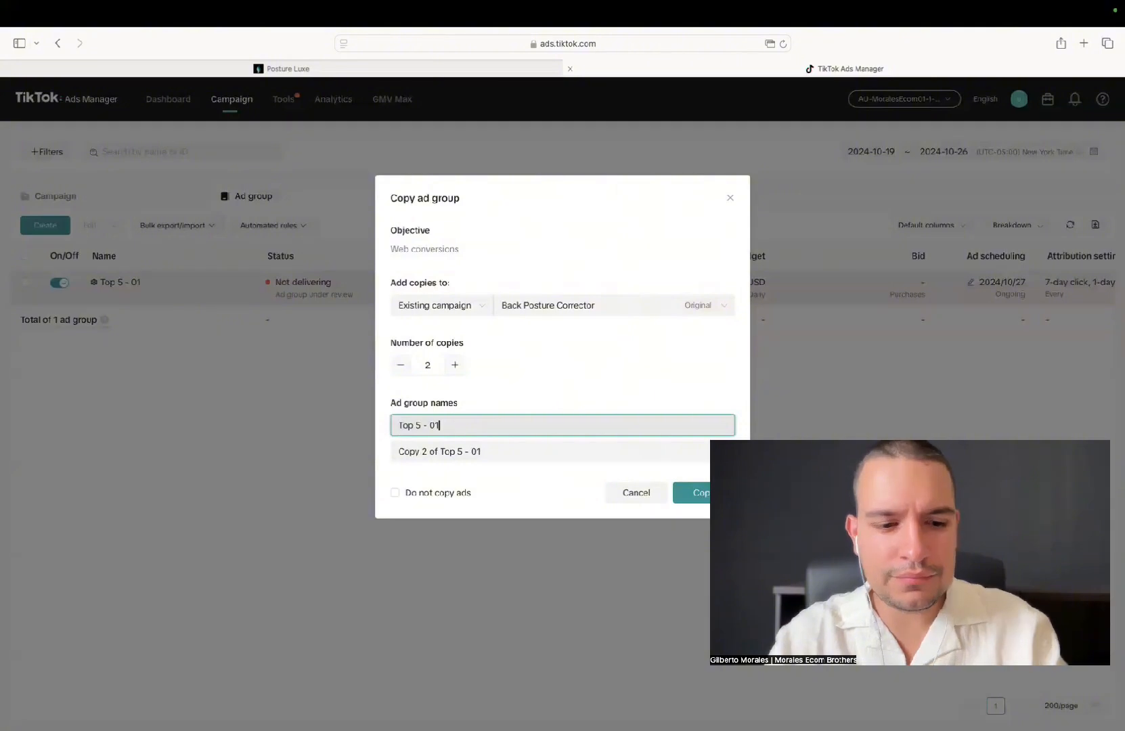
key(BackSpace)
text(2)
Name the second copy Top 5 - 03 and create both ad group copies in the existing campaign
drag(441, 452, 390, 450)
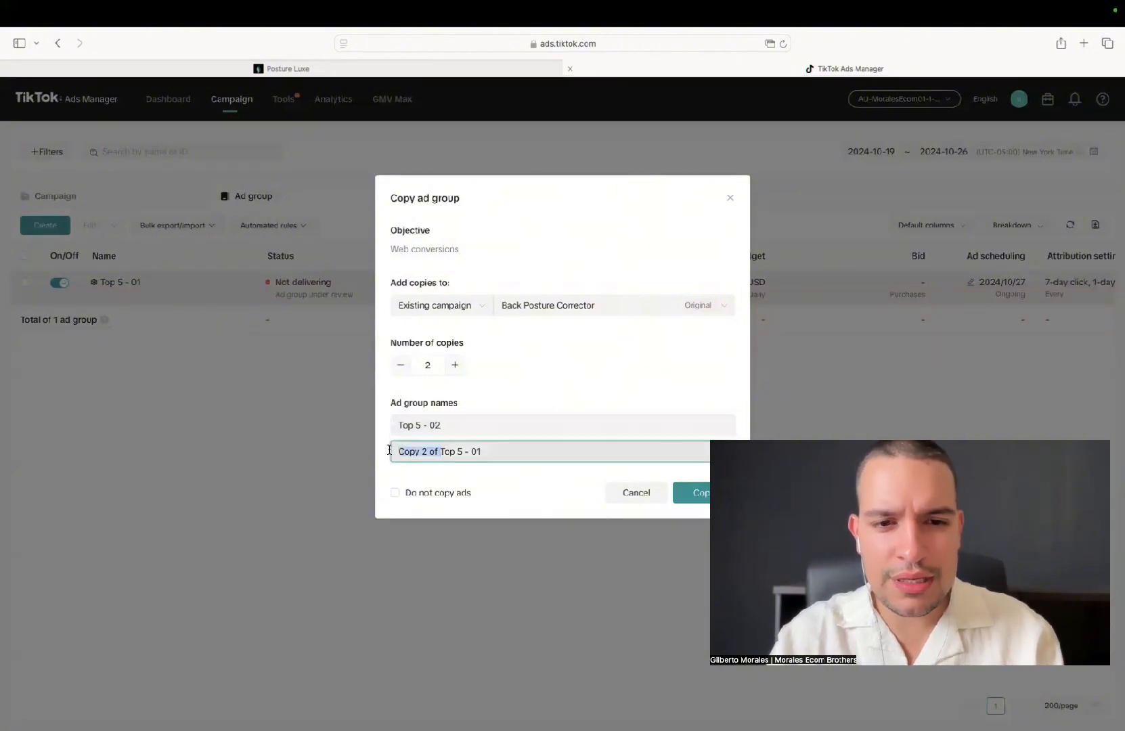
key(BackSpace)
click(460, 452)
key(BackSpace)
text(3)
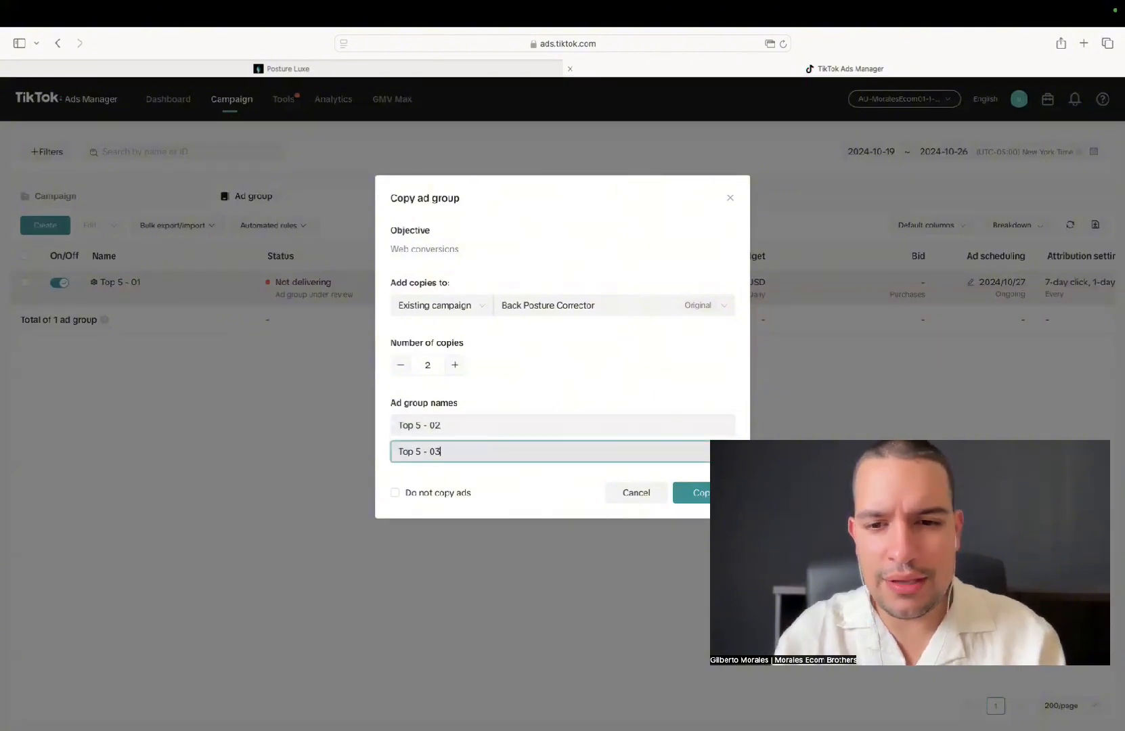
click(684, 494)
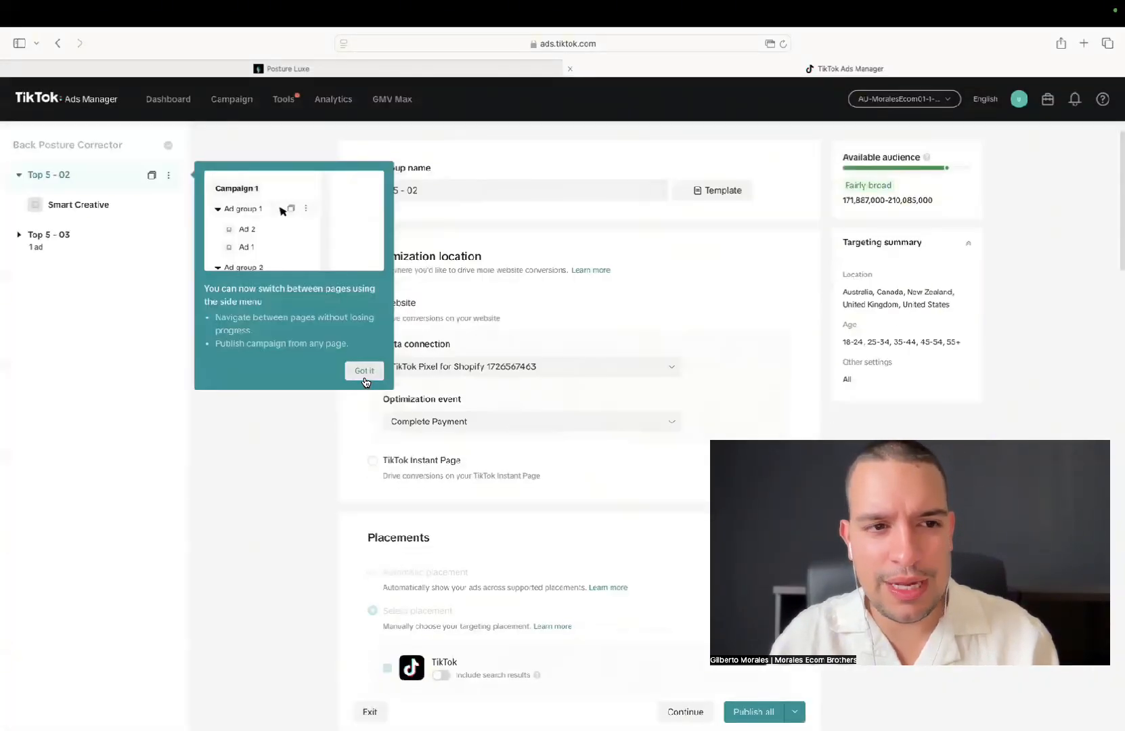
Dismiss the side menu tip, check the copied ad group's settings down to bidding and optimization, and publish all the copies
click(364, 372)
scroll(289, 424, down, 15)
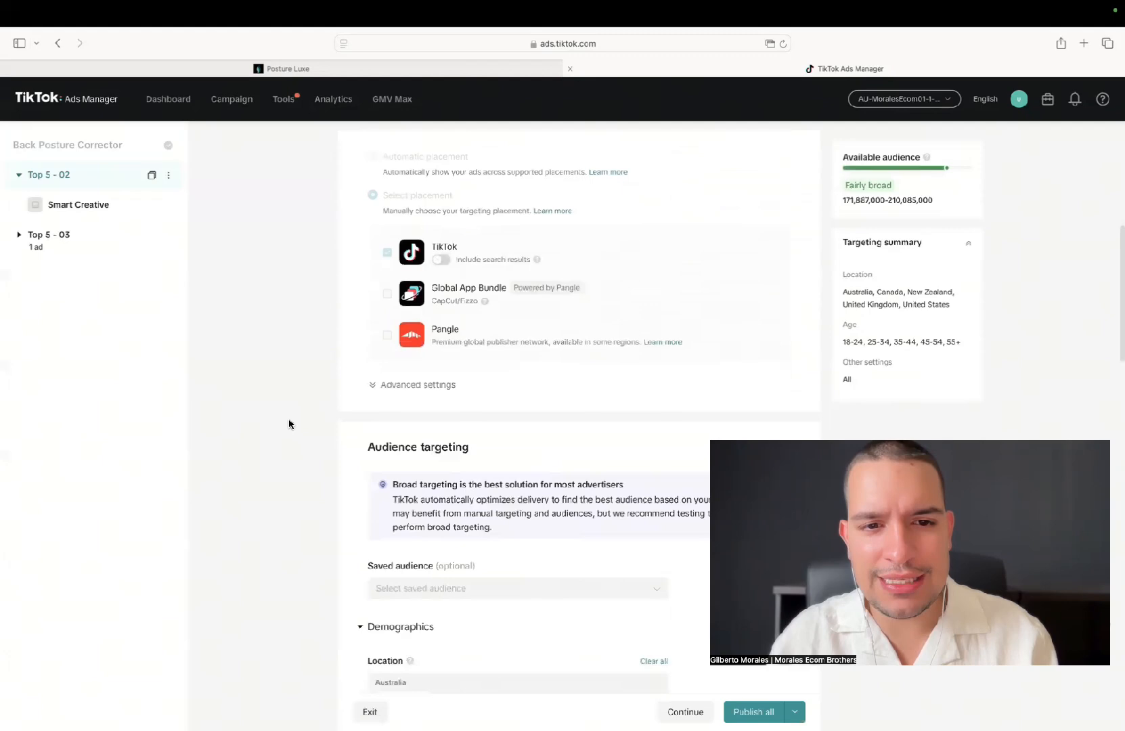
scroll(289, 424, down, 15)
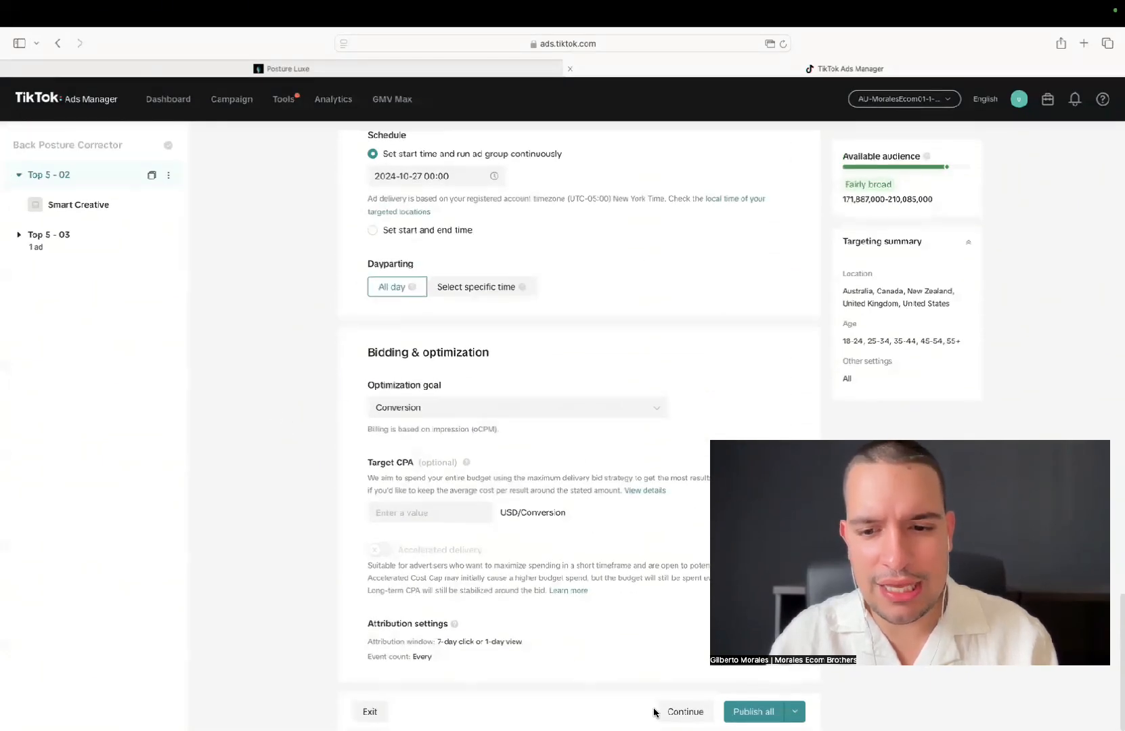
click(746, 709)
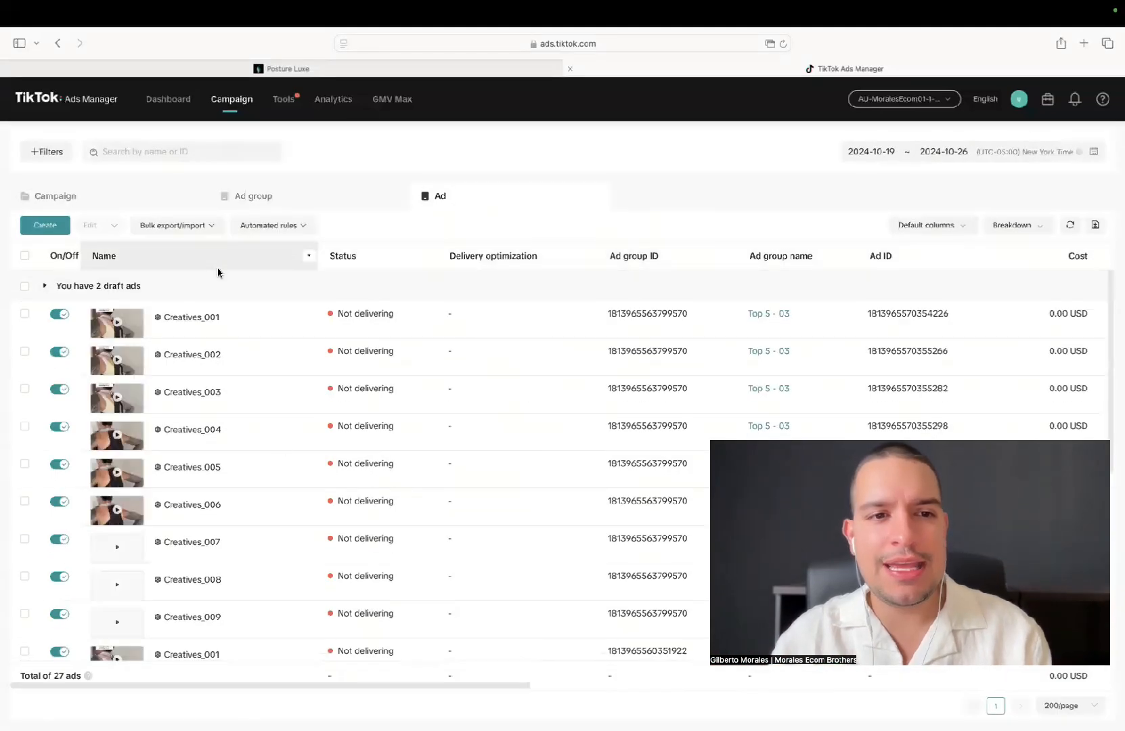
Select the Back Posture Corrector campaign and view the ad groups it contains
click(160, 207)
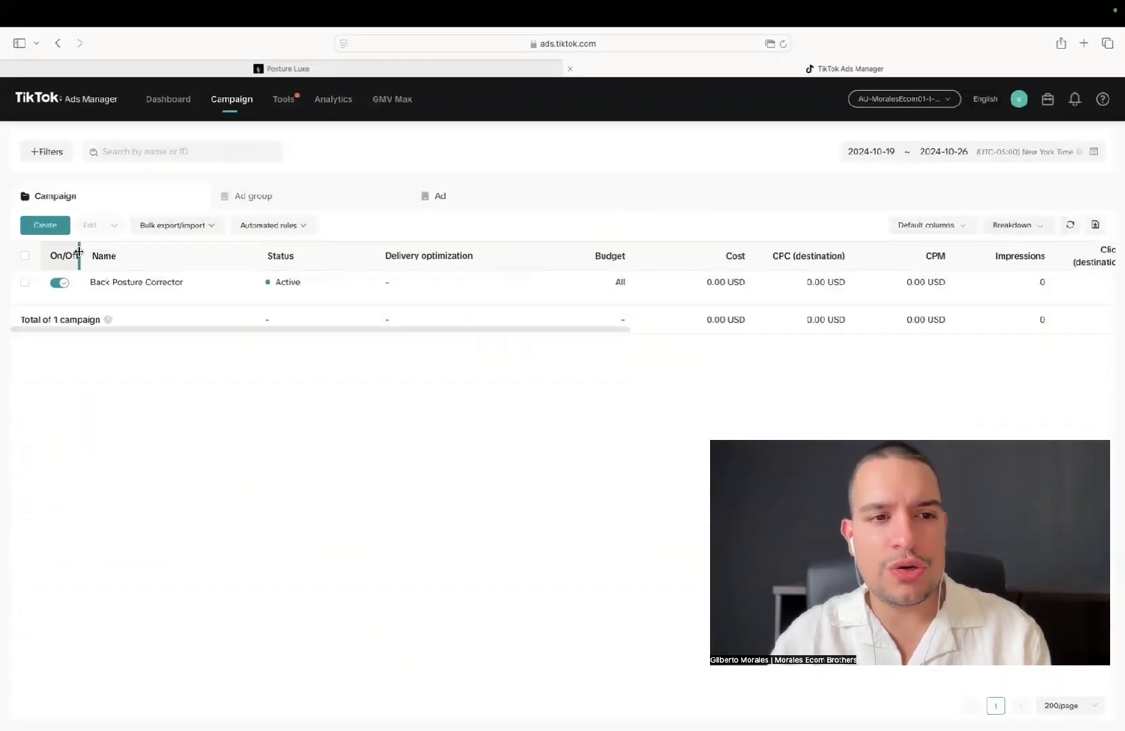
click(26, 287)
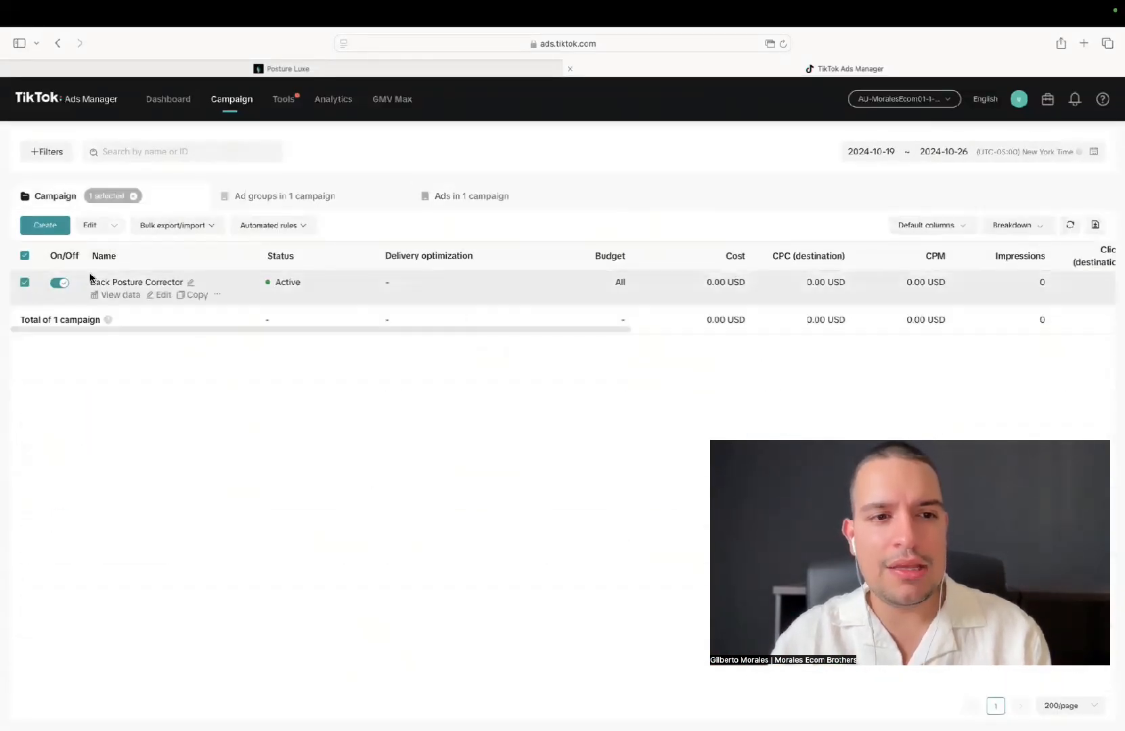
click(260, 201)
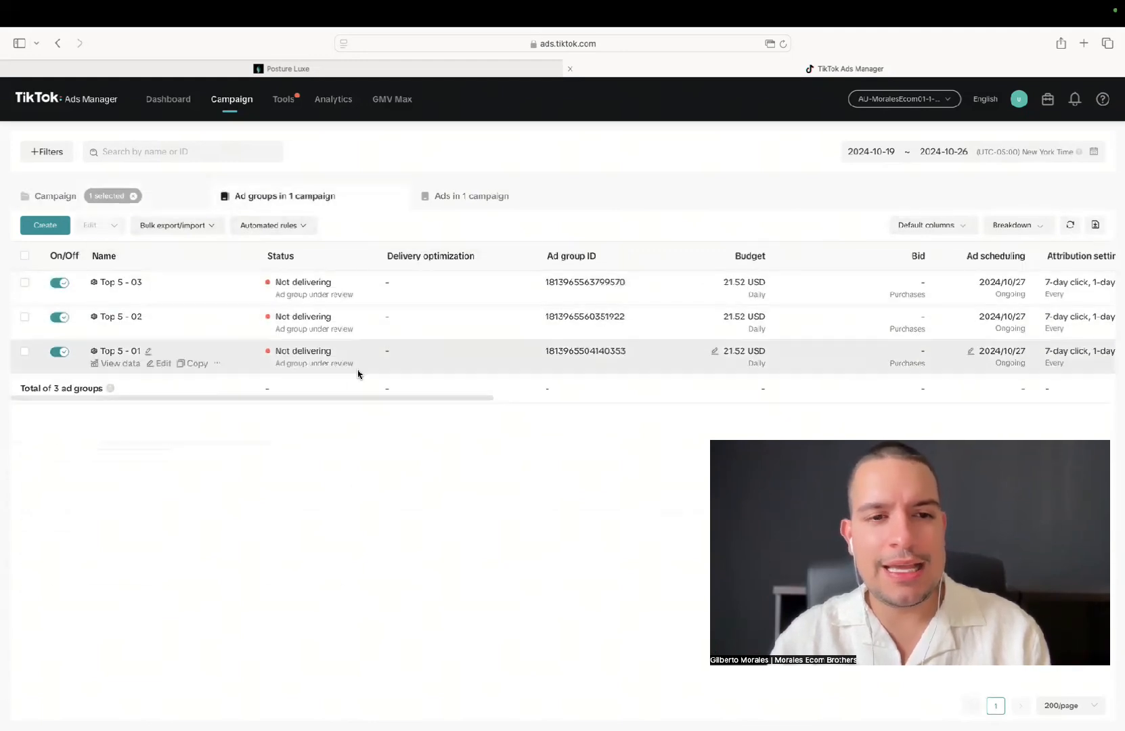